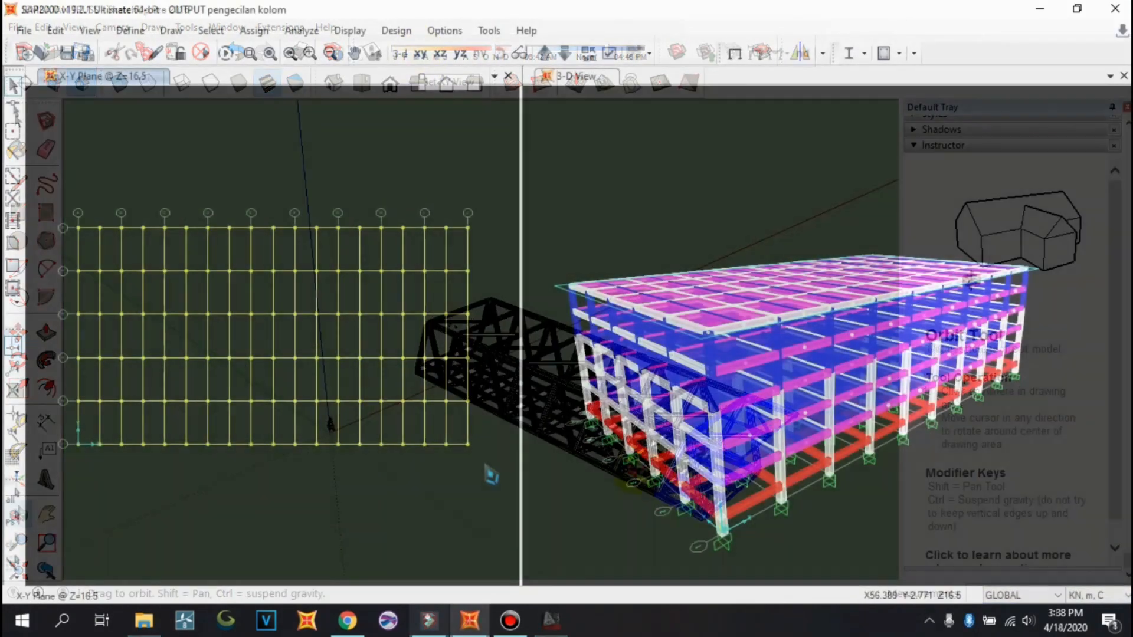
{"action": "left_click_drag", "start_coordinate": [482, 462], "coordinate": [69, 210]}
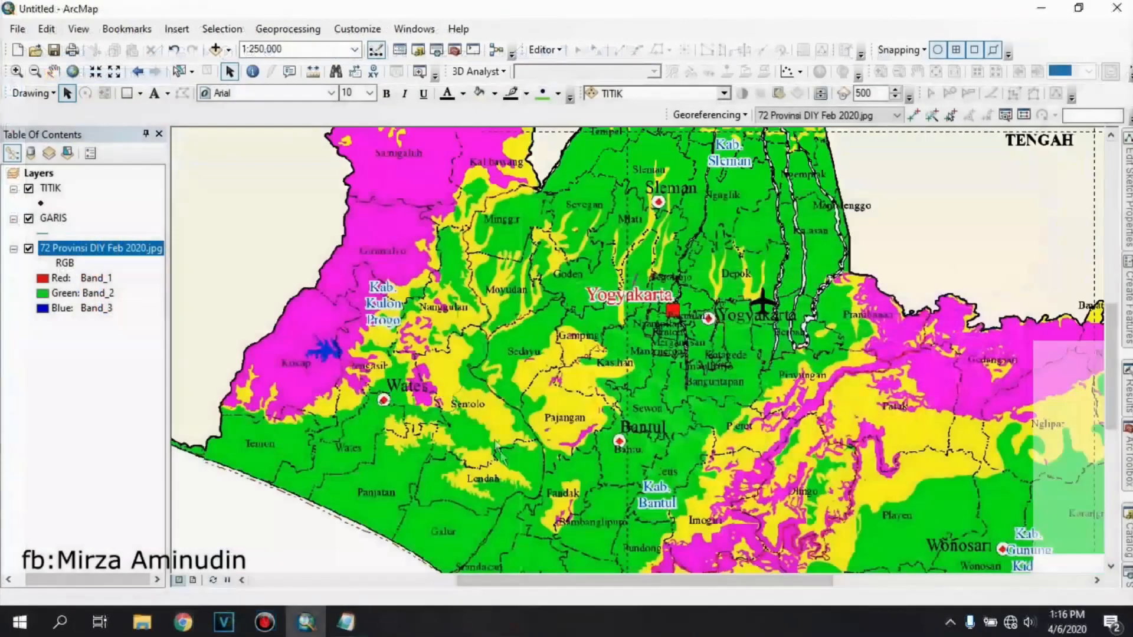
{"action": "scroll", "coordinate": [767, 322], "scroll_direction": "down", "scroll_amount": 1}
{"action": "scroll", "coordinate": [767, 321], "scroll_direction": "up", "scroll_amount": 3}
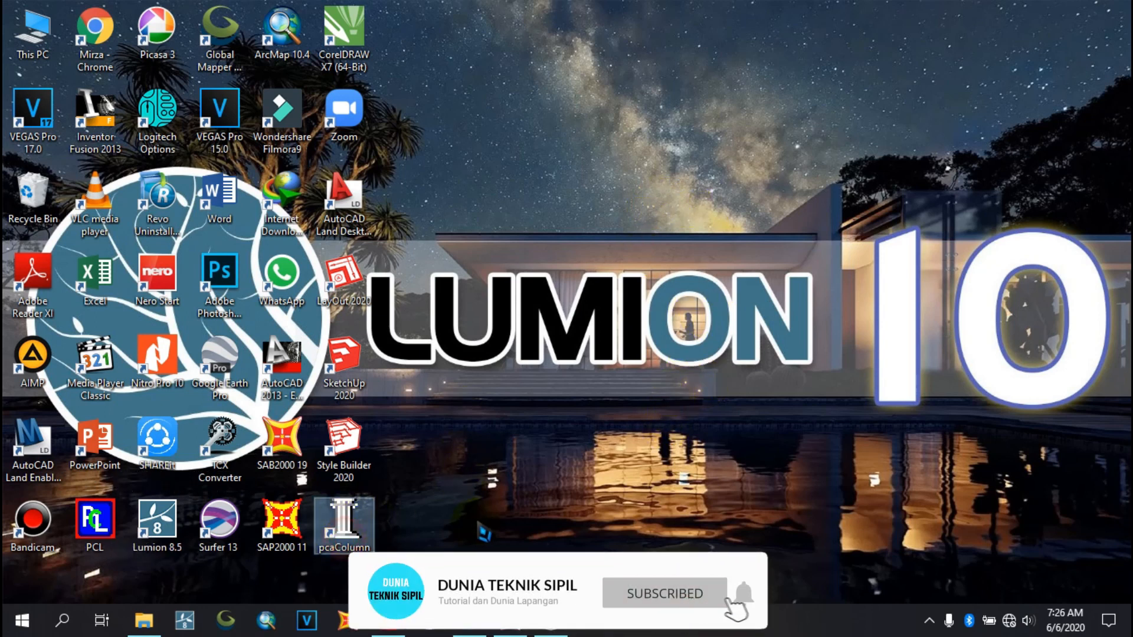
Launch pcaColumn from its desktop shortcut
{"action": "left_click", "coordinate": [411, 514]}
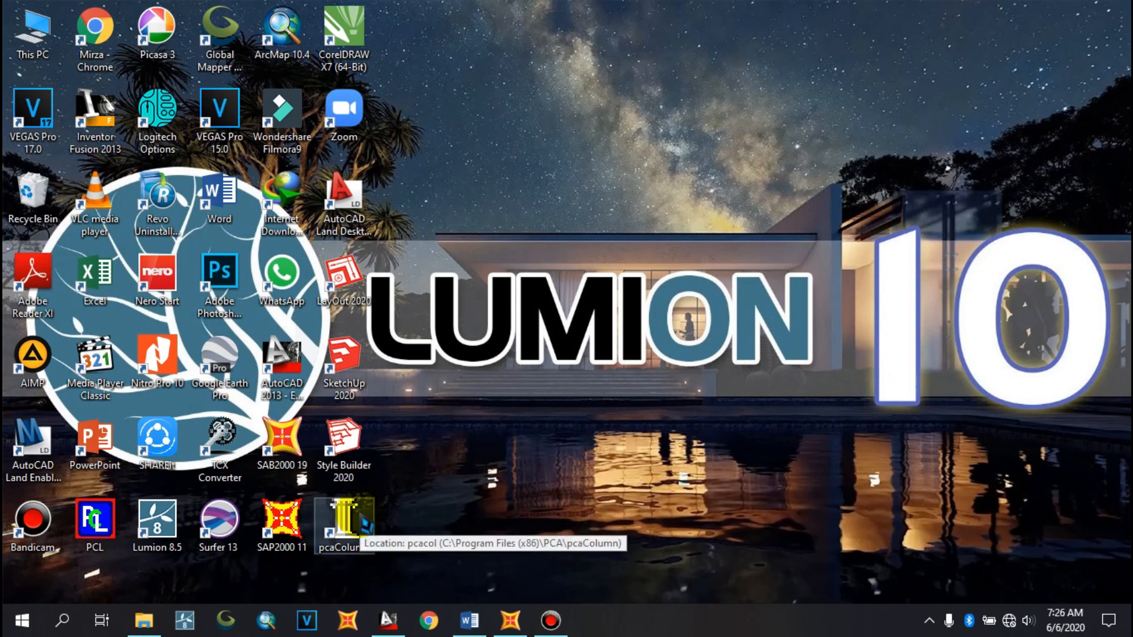
{"action": "double_click", "coordinate": [344, 527]}
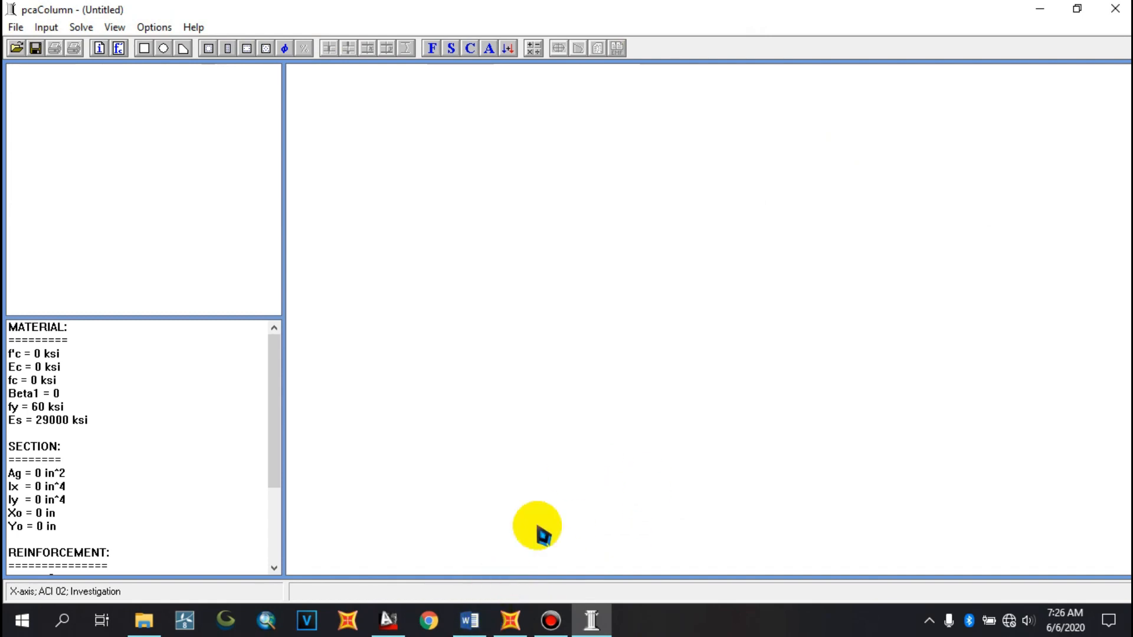
Review the planning data (concrete and steel strengths, cover, bar sizes, Mu and Pu) listed in the Word document
{"action": "left_click", "coordinate": [482, 621]}
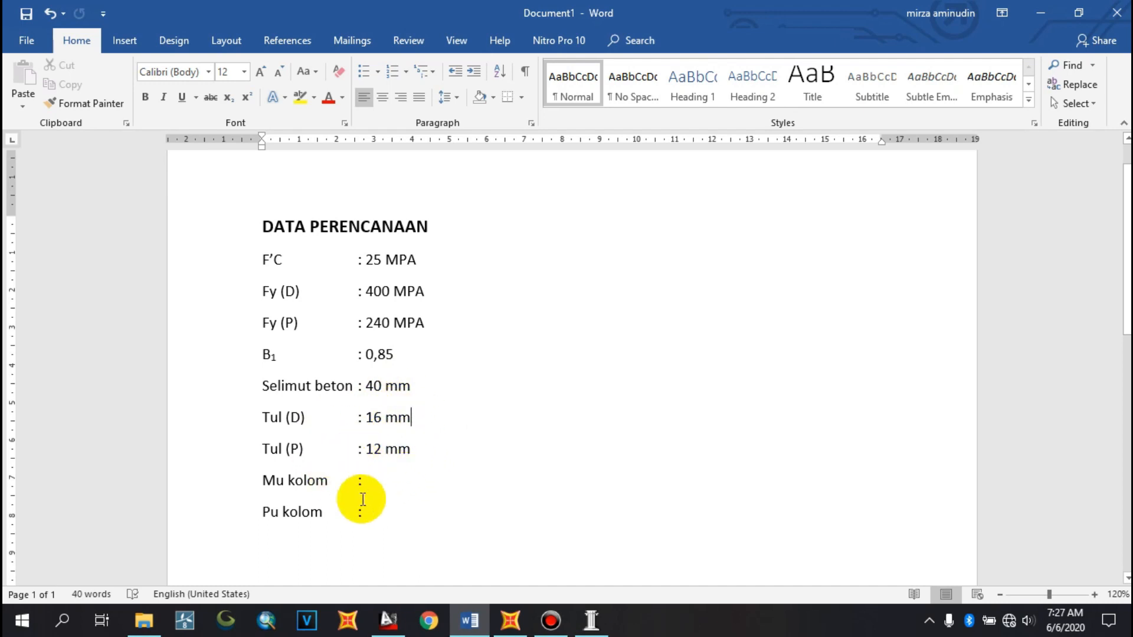
{"action": "left_click_drag", "start_coordinate": [263, 480], "coordinate": [366, 511]}
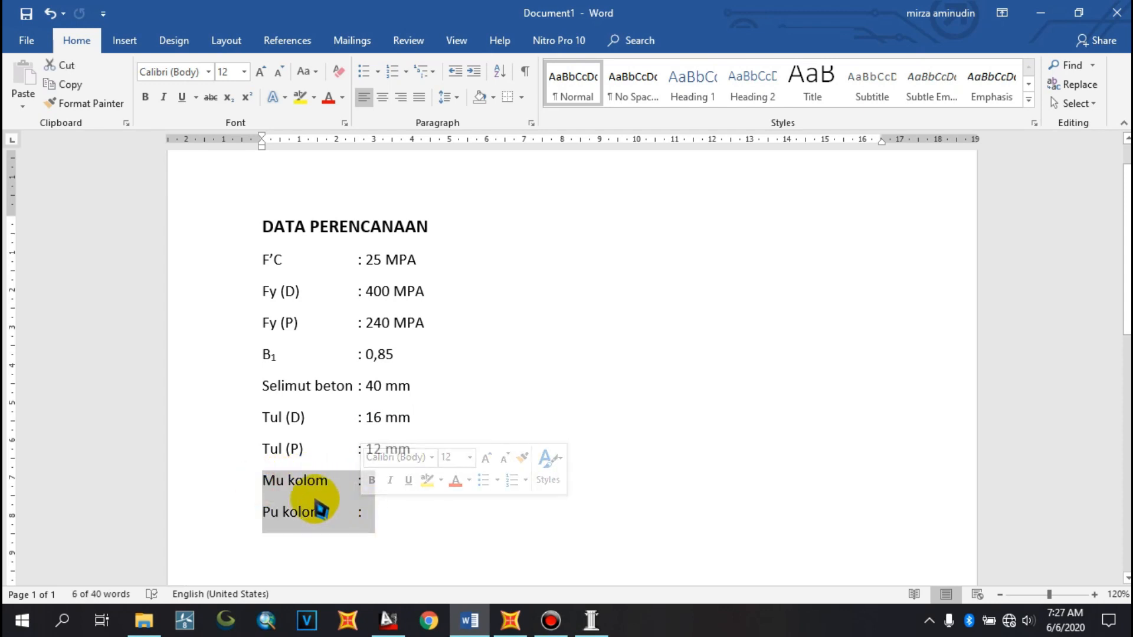
{"action": "left_click", "coordinate": [411, 521]}
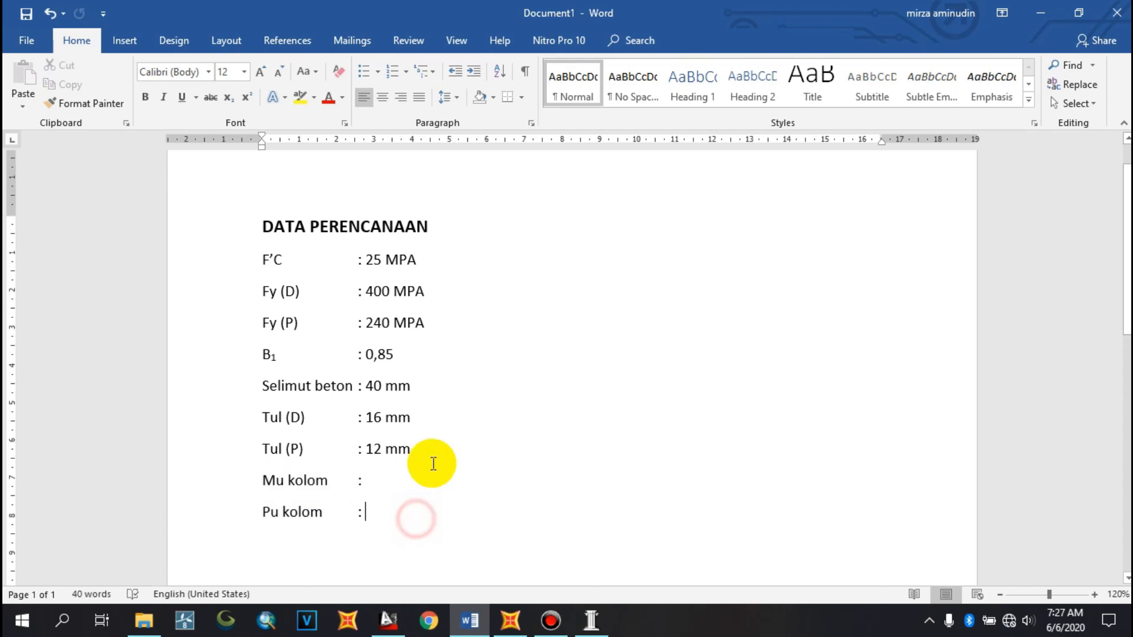
{"action": "left_click", "coordinate": [391, 487]}
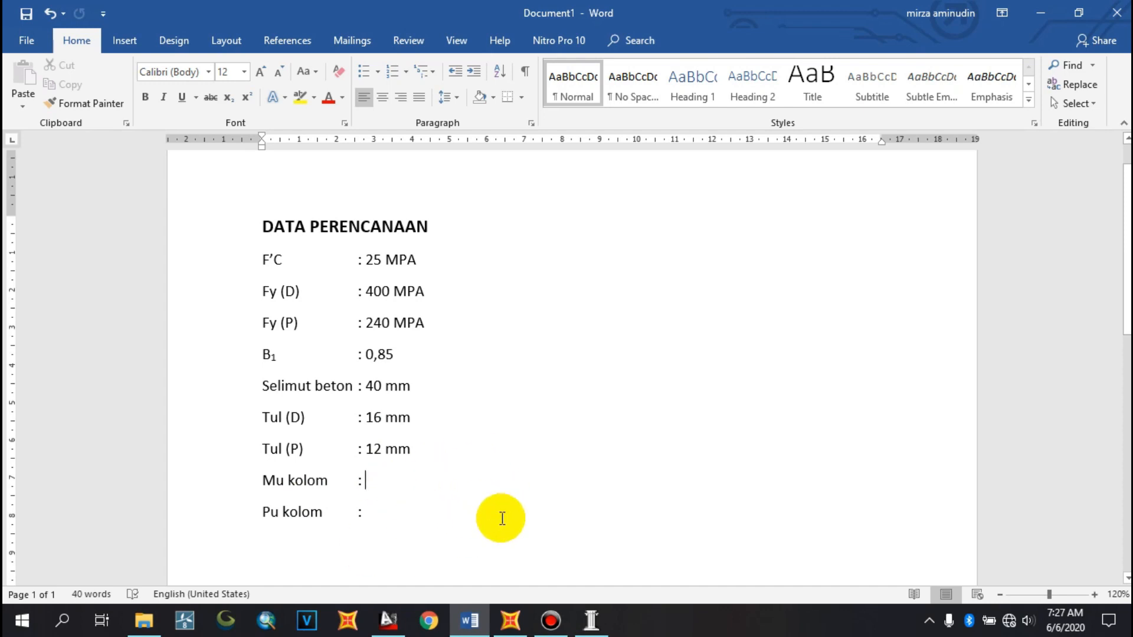
{"action": "left_click", "coordinate": [511, 619]}
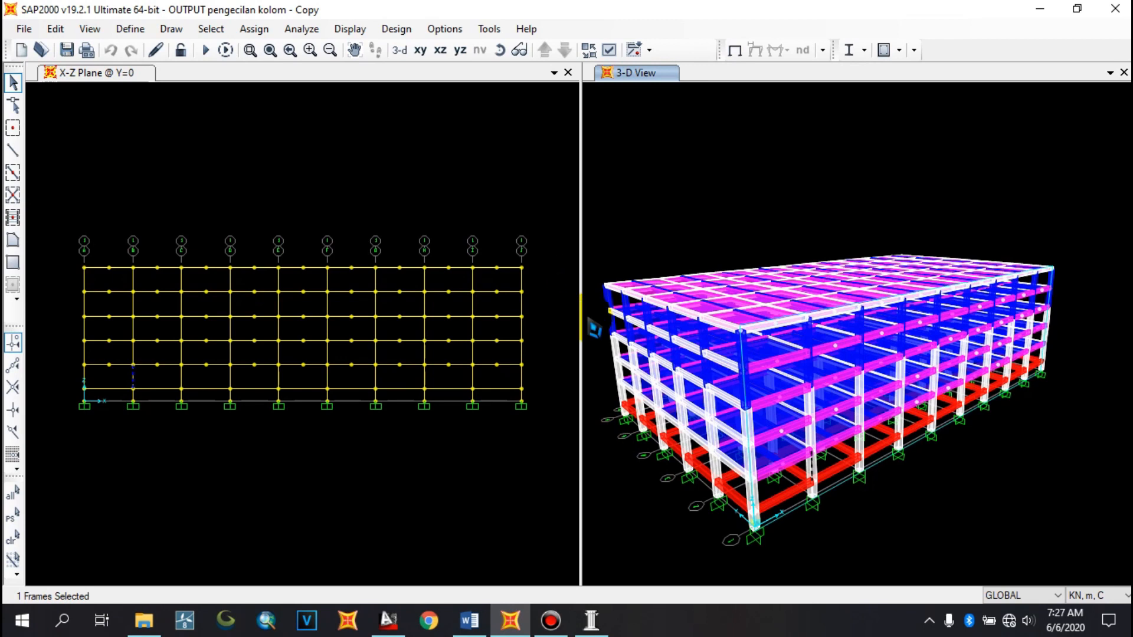
{"action": "left_click", "coordinate": [1039, 10]}
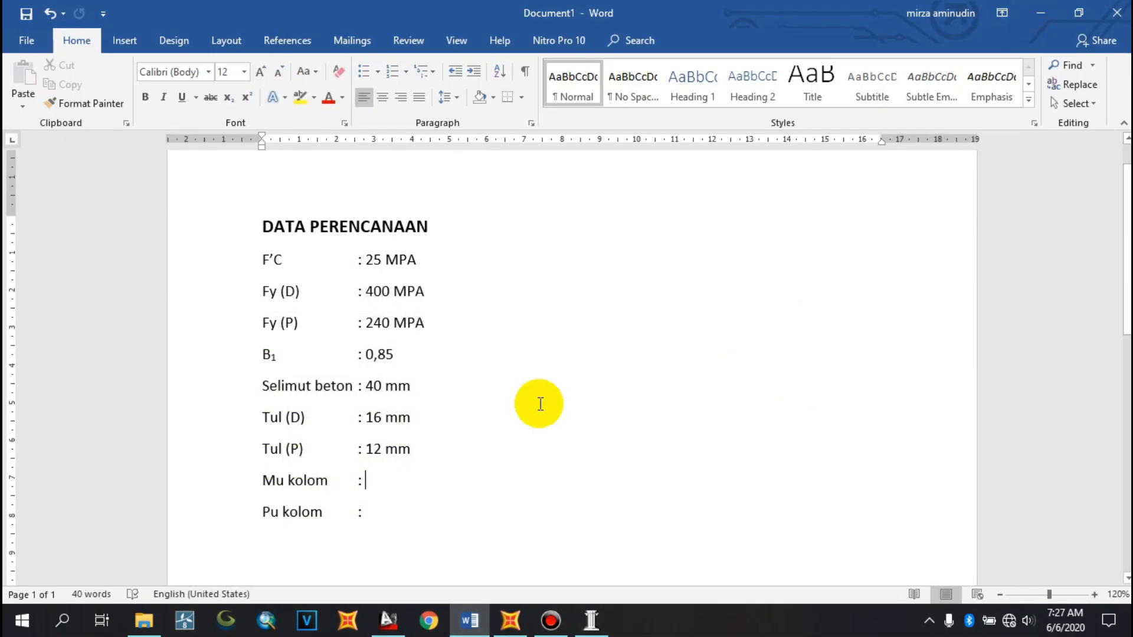
Open General Information and enter project "Kolom gedung RS", column "600X600", and the engineer's name
{"action": "left_click", "coordinate": [589, 611]}
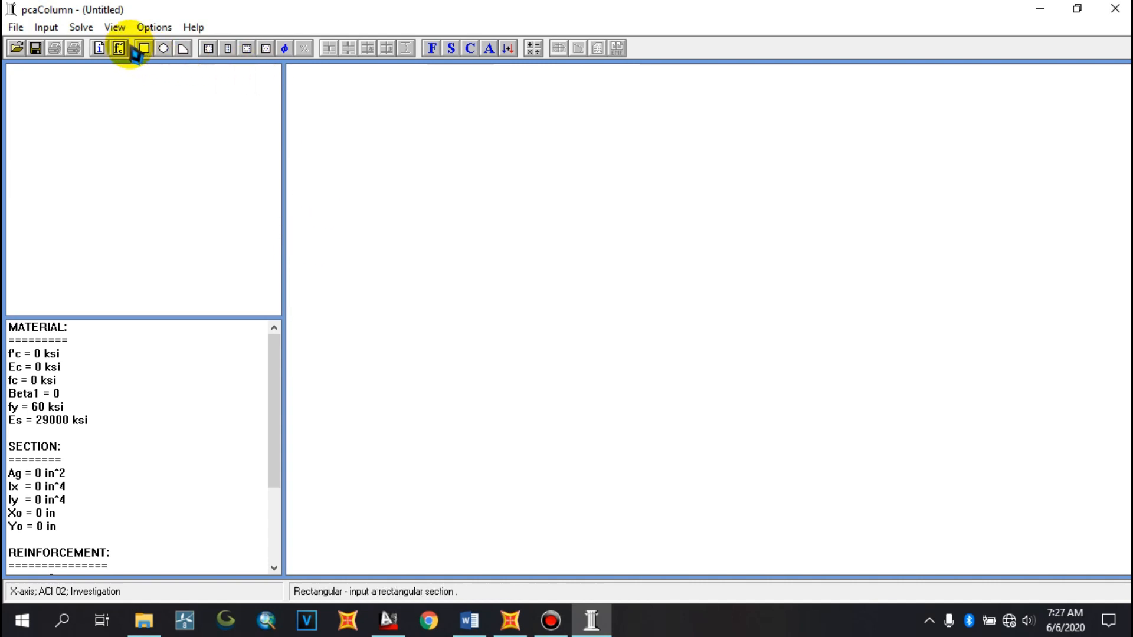
{"action": "left_click", "coordinate": [47, 27]}
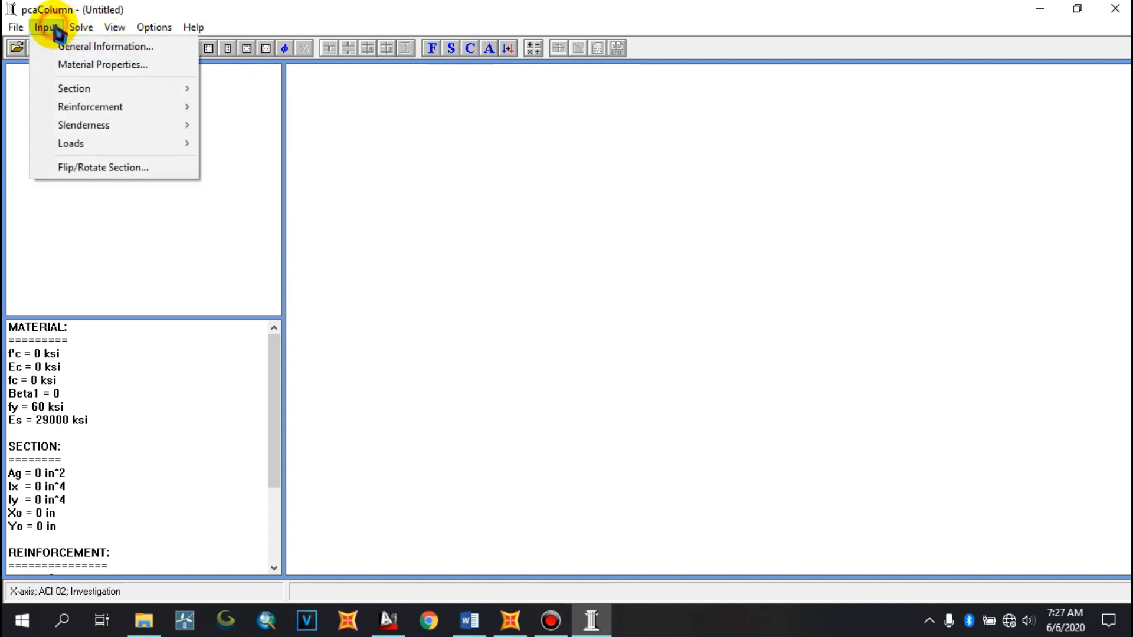
{"action": "left_click", "coordinate": [86, 45]}
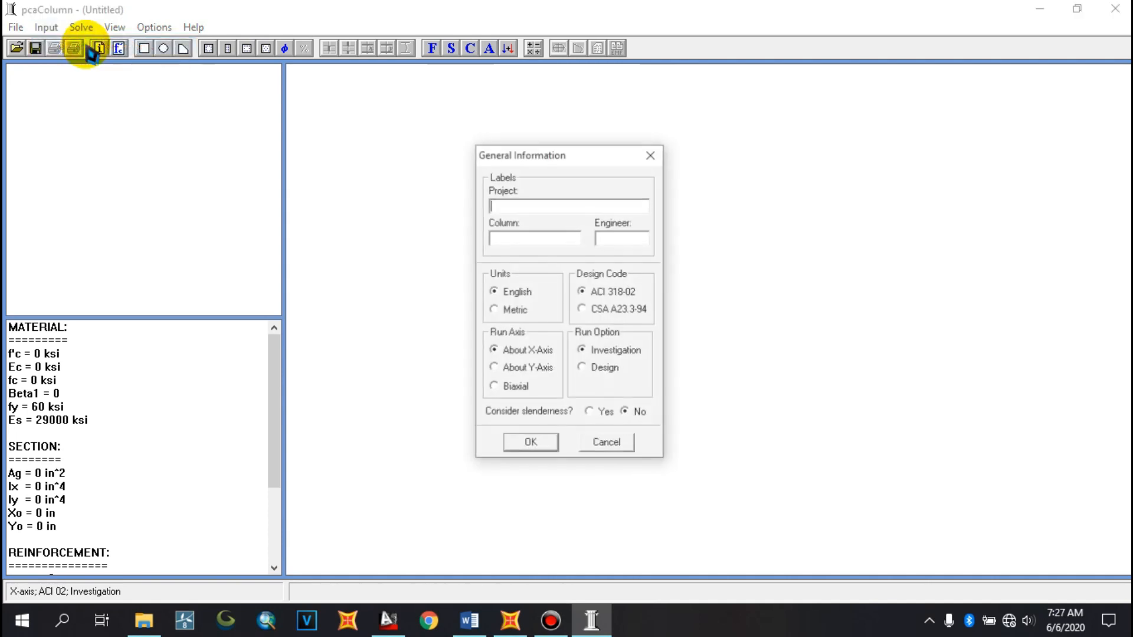
{"action": "left_click_drag", "start_coordinate": [519, 165], "coordinate": [588, 194]}
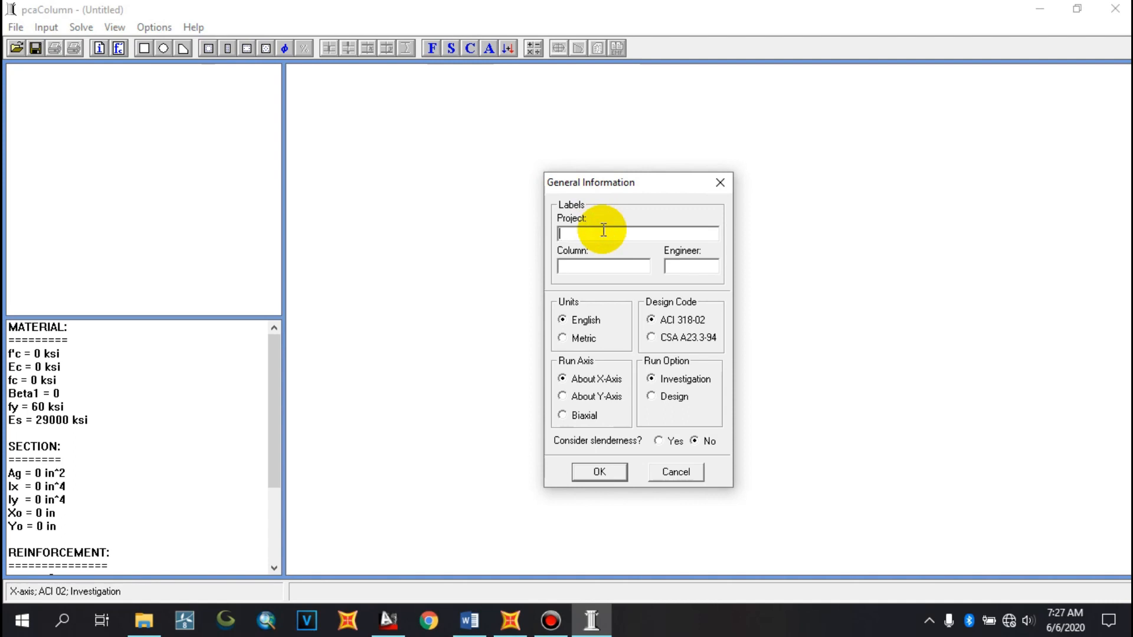
{"action": "type", "text": "Kolom gedung RS"}
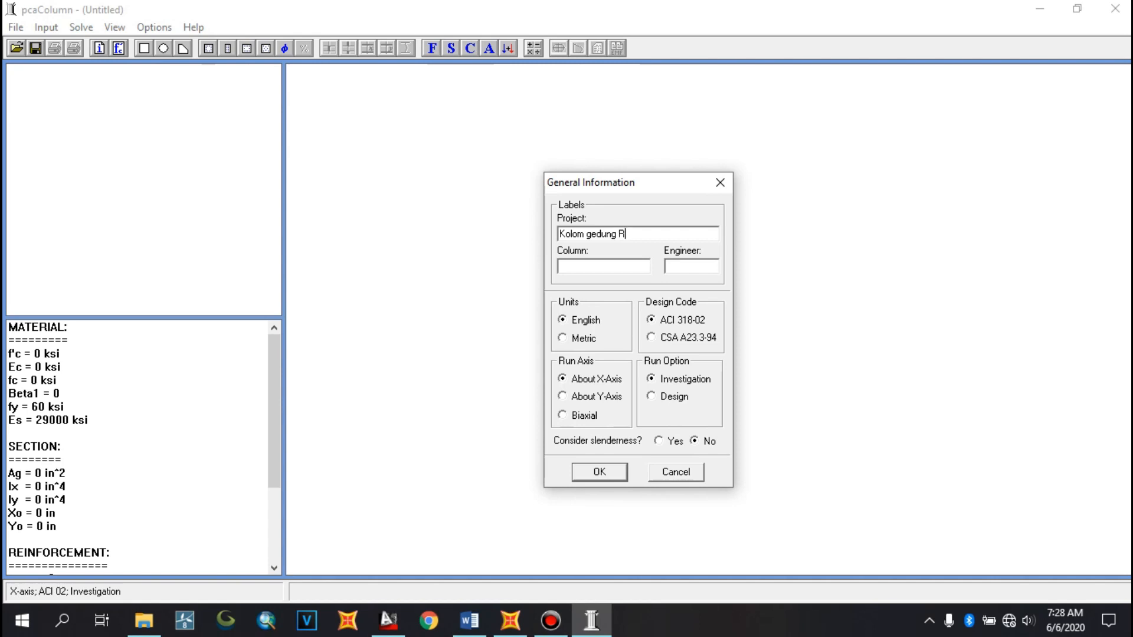
{"action": "left_click", "coordinate": [610, 272]}
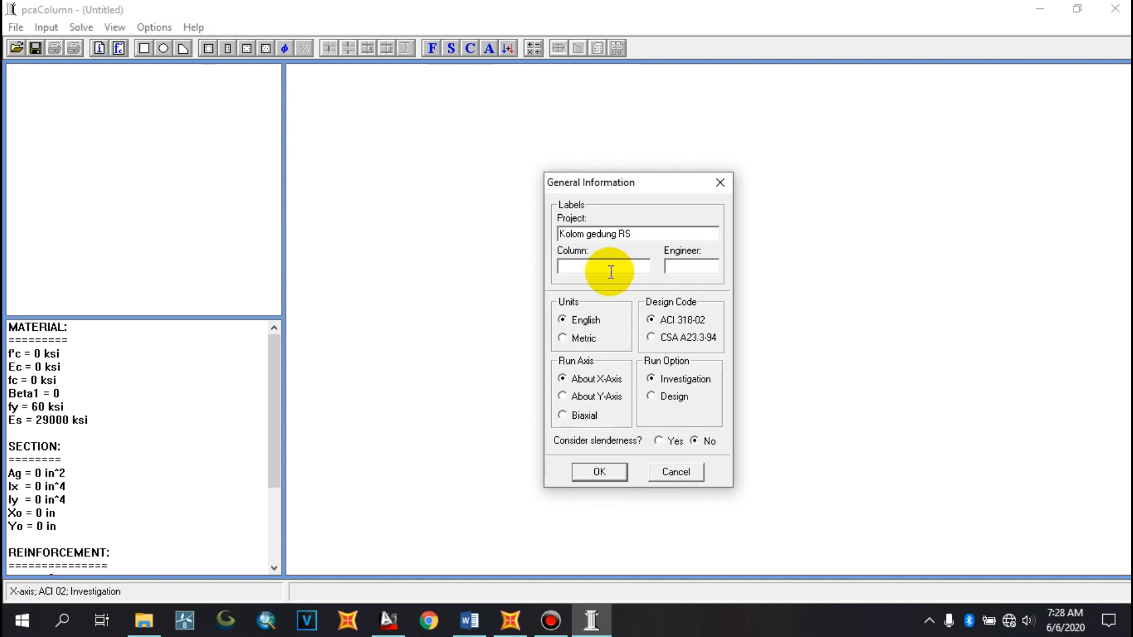
{"action": "type", "text": "600X600"}
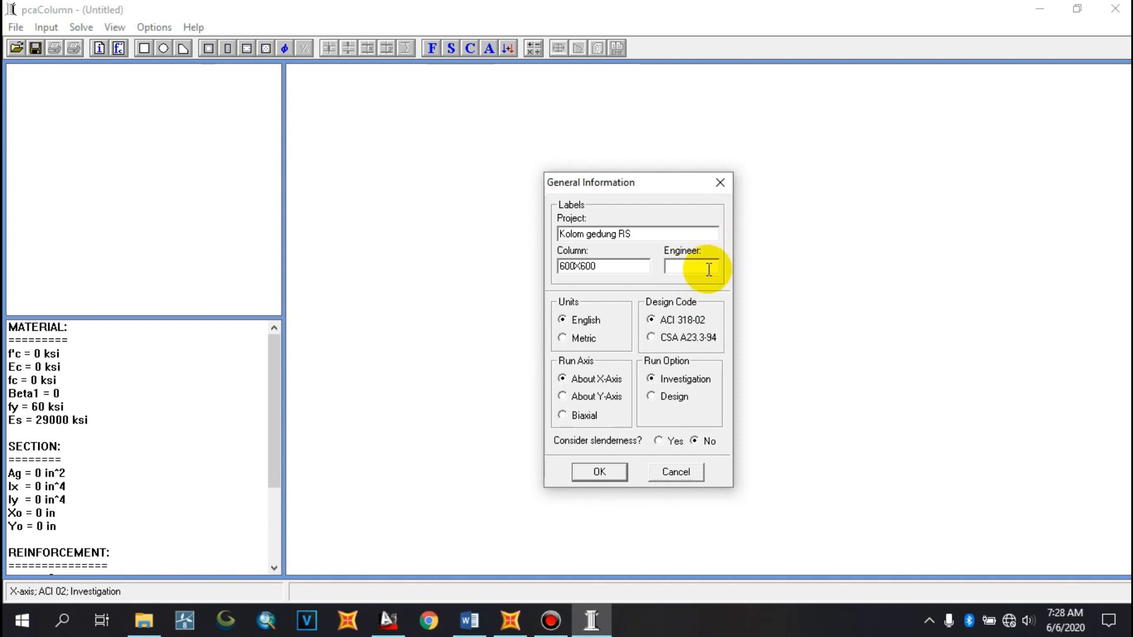
{"action": "type", "text": "MIRZA"}
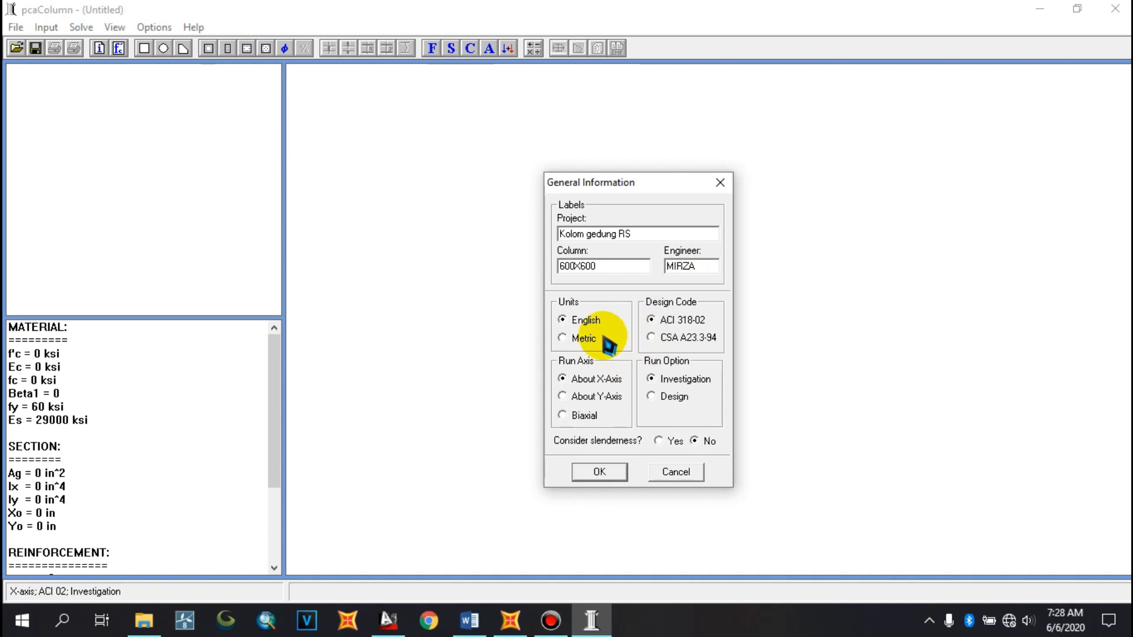
Set units to Metric with design code ACI 318-02 and run axis About X-Axis, then confirm the dialog
{"action": "left_click", "coordinate": [563, 341]}
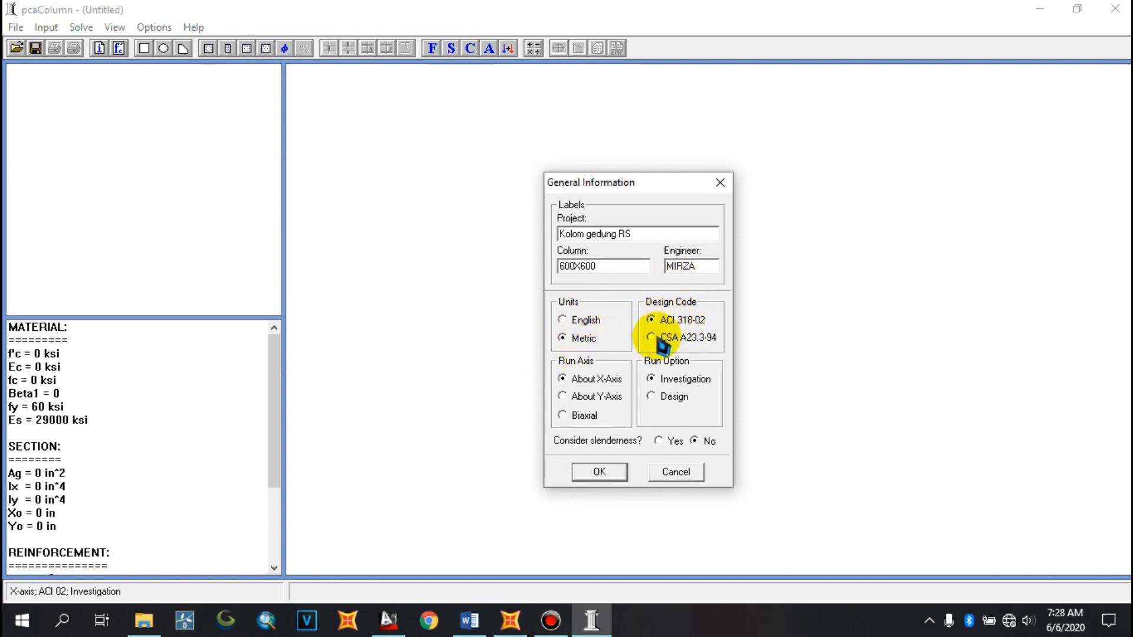
{"action": "left_click", "coordinate": [656, 319]}
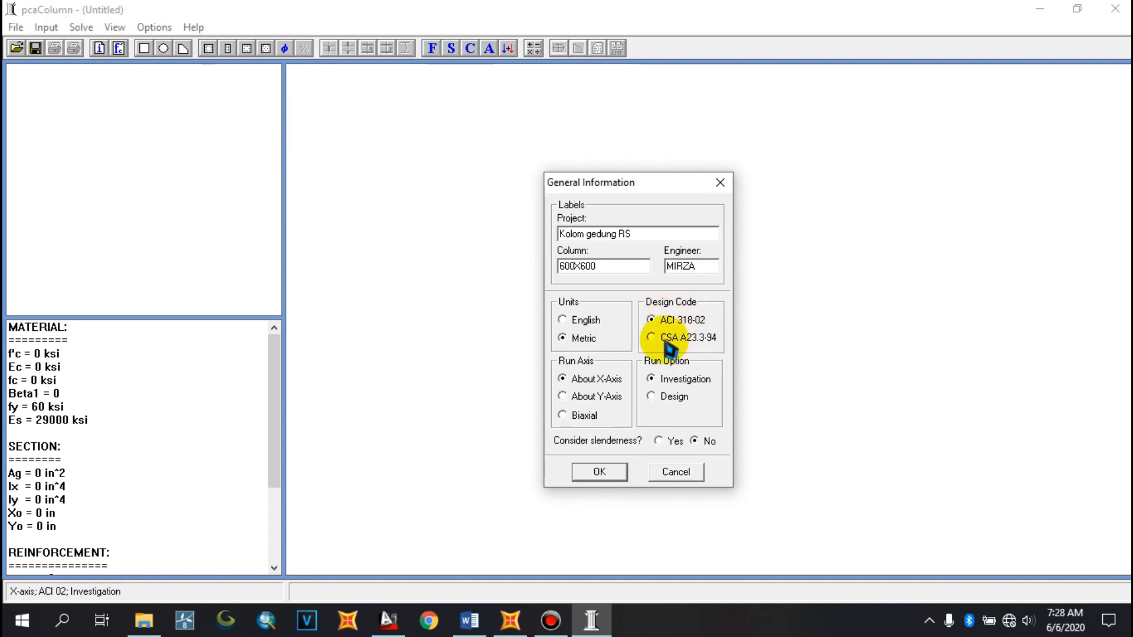
{"action": "left_click", "coordinate": [651, 319]}
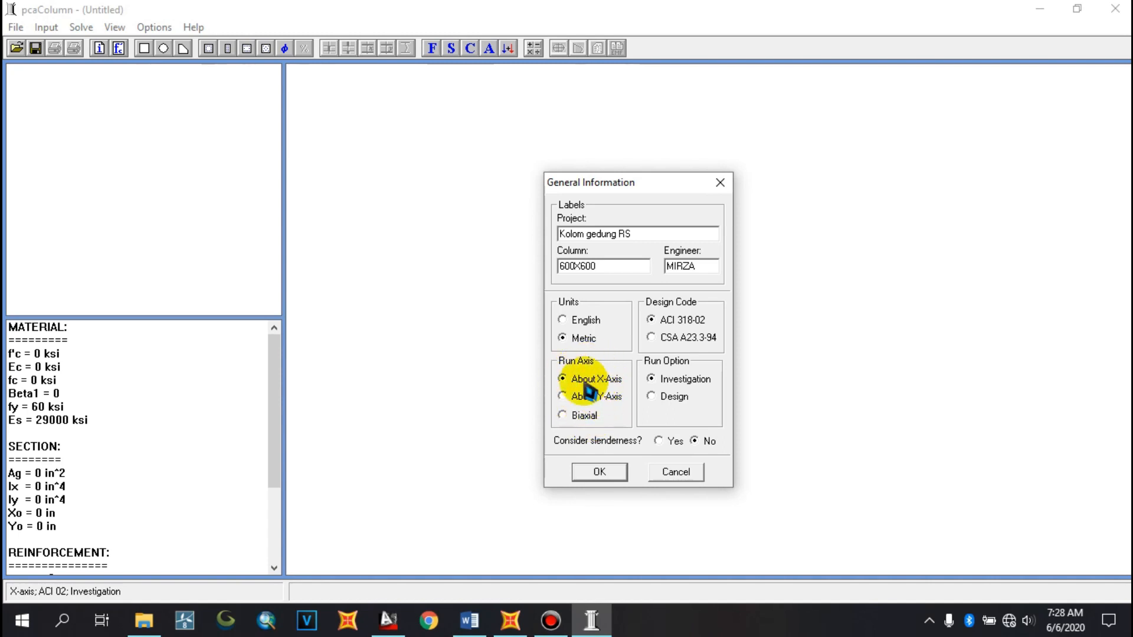
{"action": "left_click", "coordinate": [571, 397]}
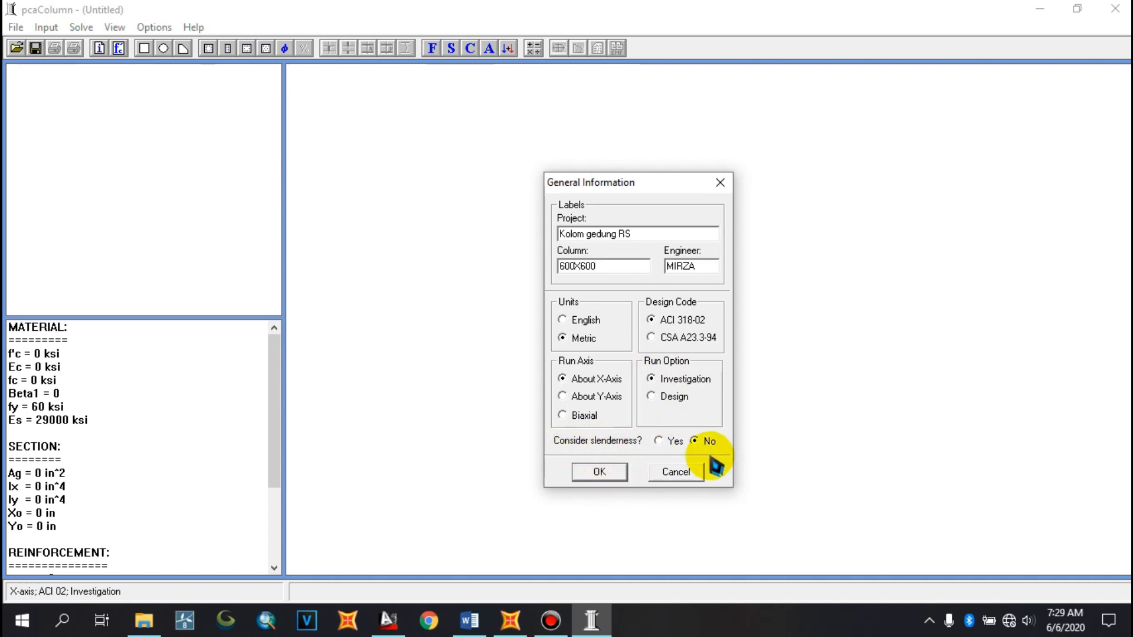
{"action": "left_click", "coordinate": [599, 472]}
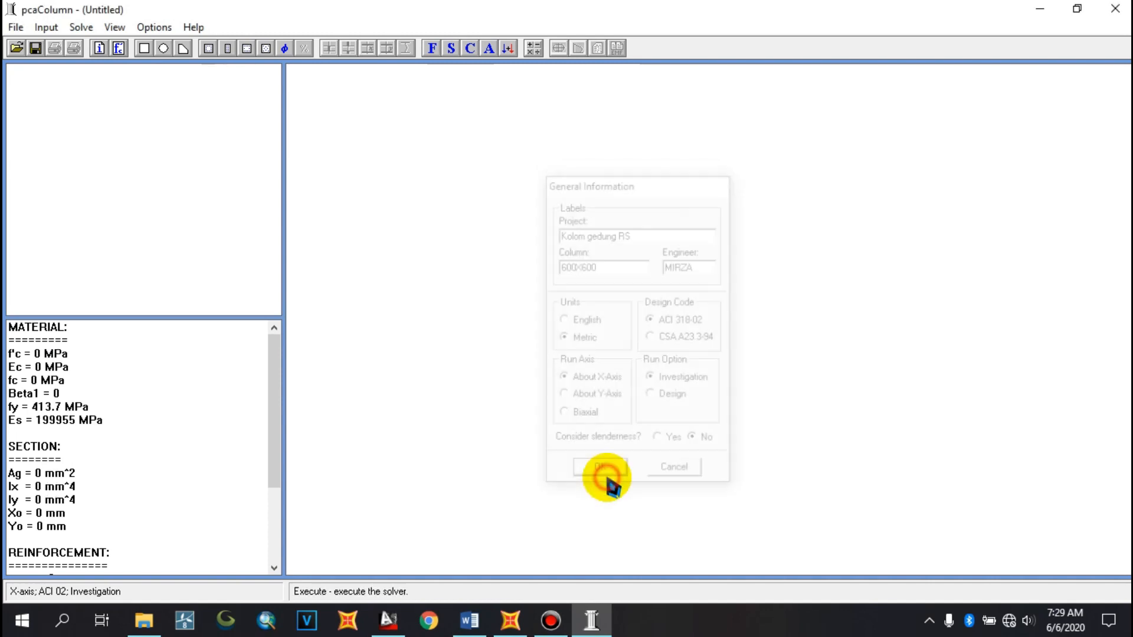
Open Material Properties and set the concrete strength f'c to 25 MPa
{"action": "left_click", "coordinate": [47, 28]}
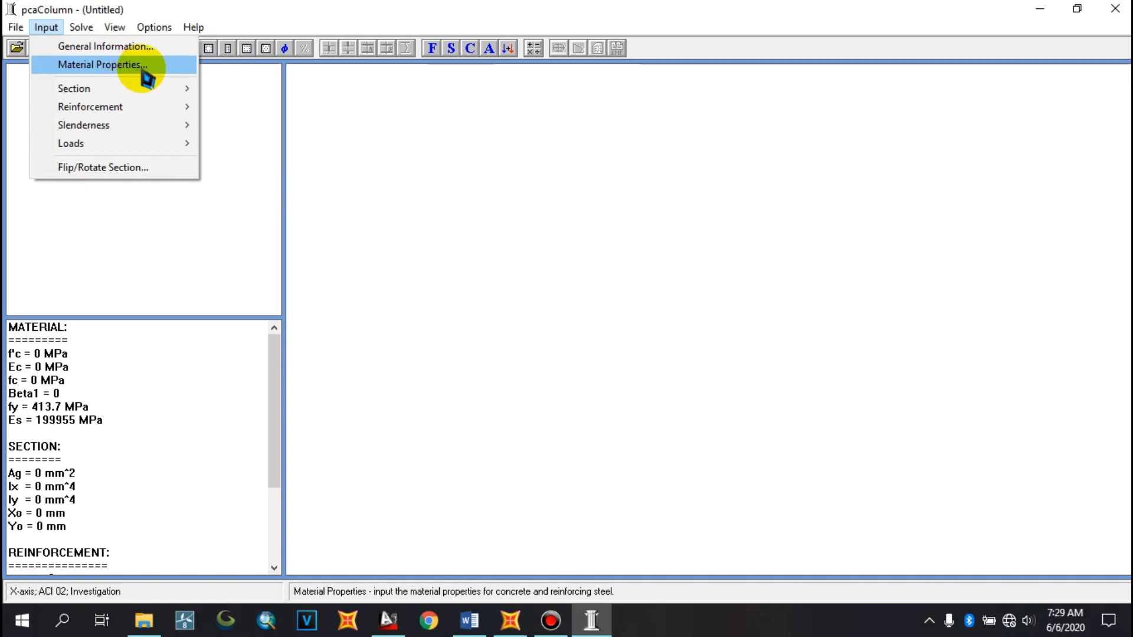
{"action": "left_click", "coordinate": [108, 66]}
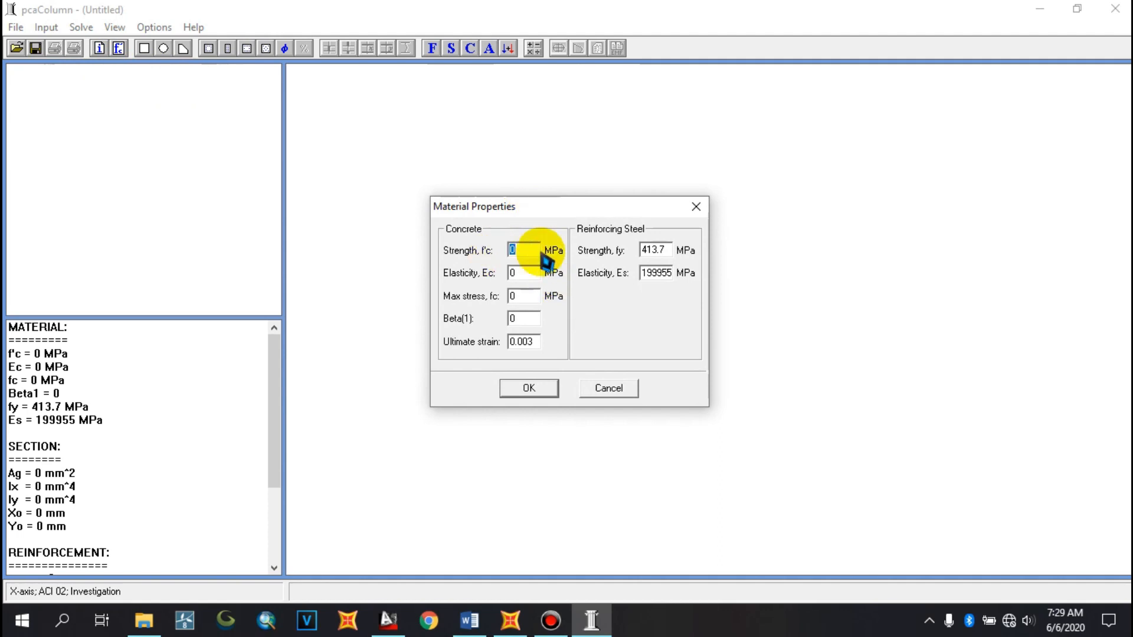
{"action": "left_click_drag", "start_coordinate": [547, 213], "coordinate": [542, 193]}
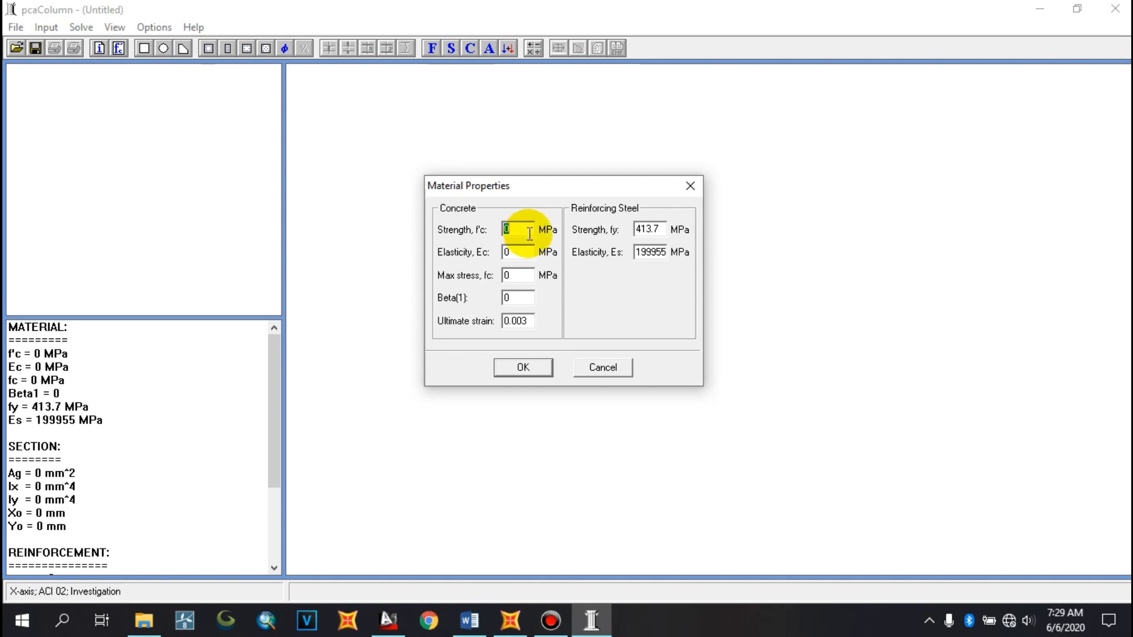
{"action": "type", "text": "25"}
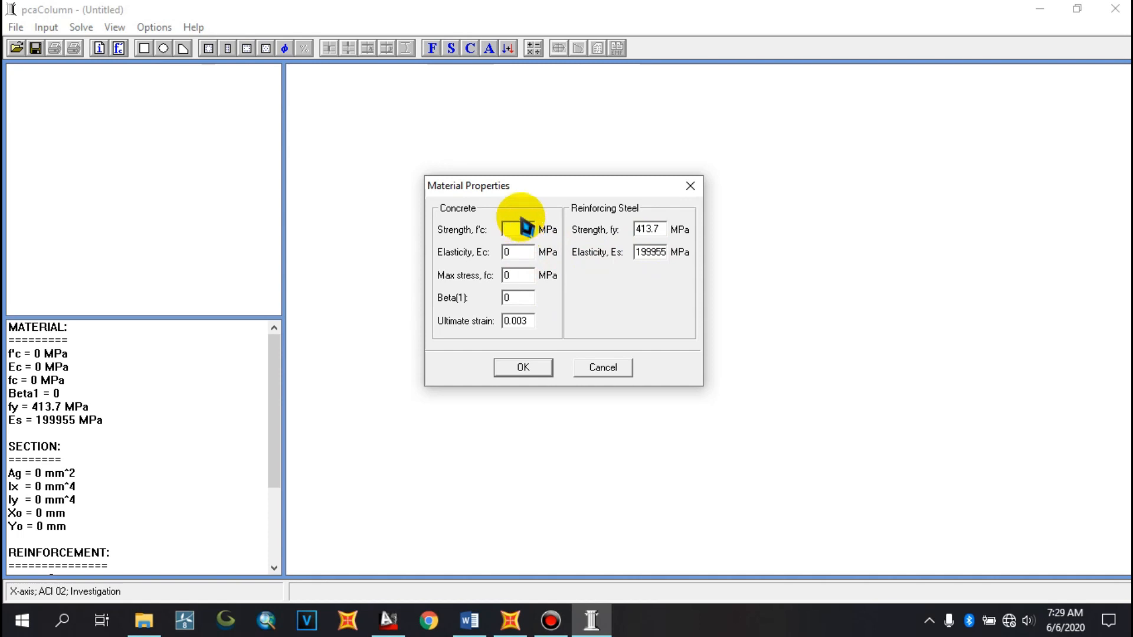
{"action": "type", "text": "30"}
{"action": "type", "text": "25"}
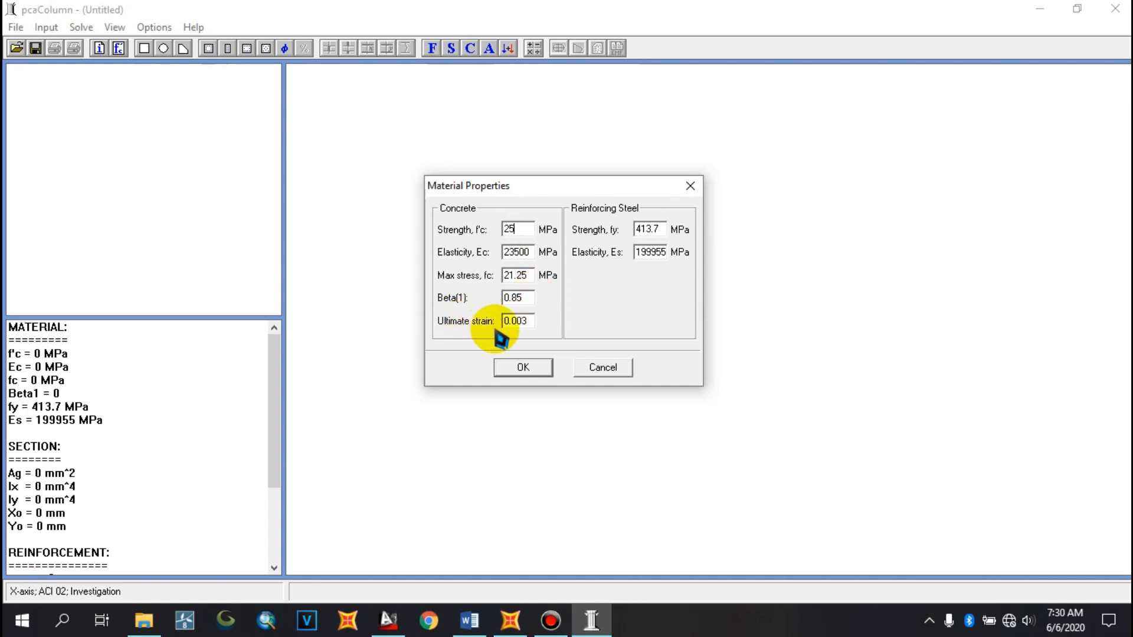
Check the steel strength in the planning document and set the reinforcing steel strength fy to 400 MPa
{"action": "left_click", "coordinate": [662, 230]}
{"action": "left_click_drag", "start_coordinate": [660, 228], "coordinate": [606, 229]}
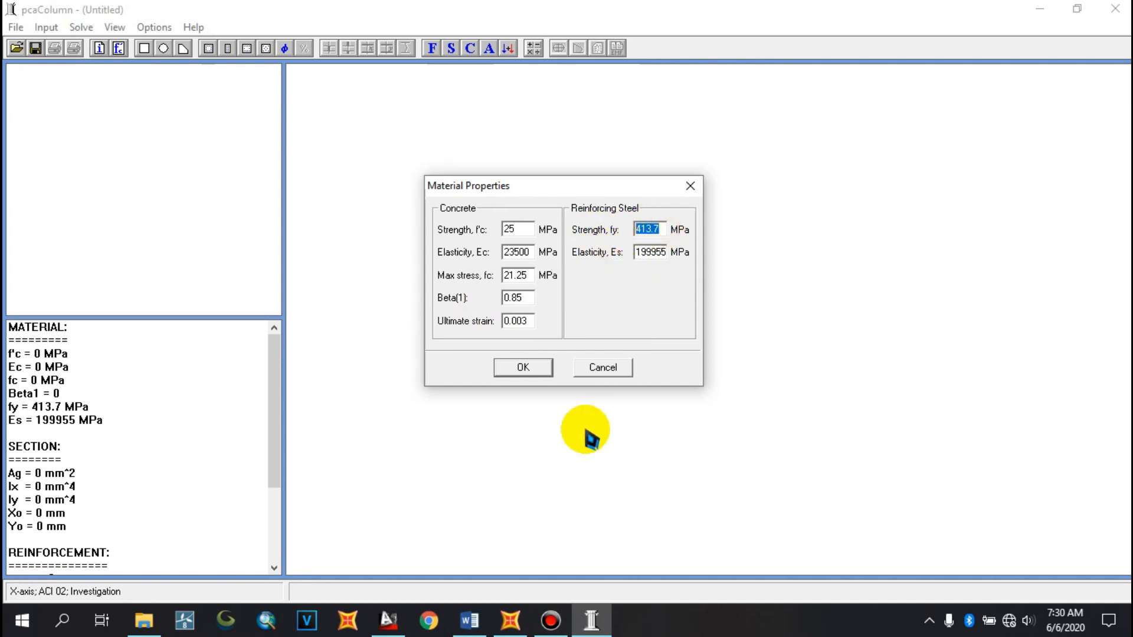
{"action": "left_click", "coordinate": [470, 619]}
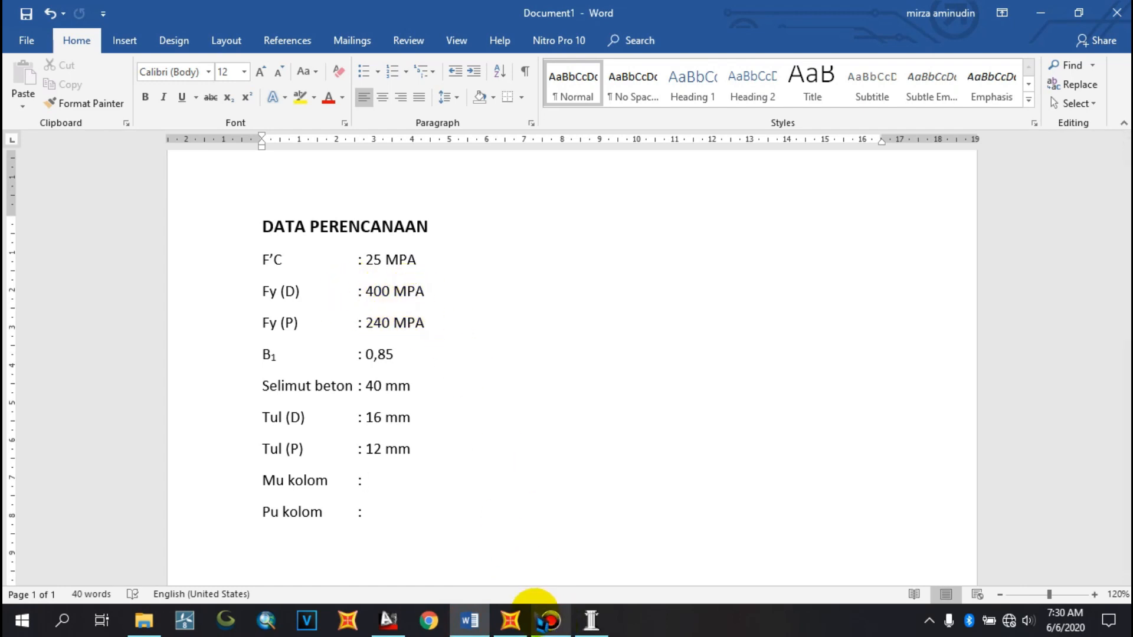
{"action": "left_click", "coordinate": [590, 619]}
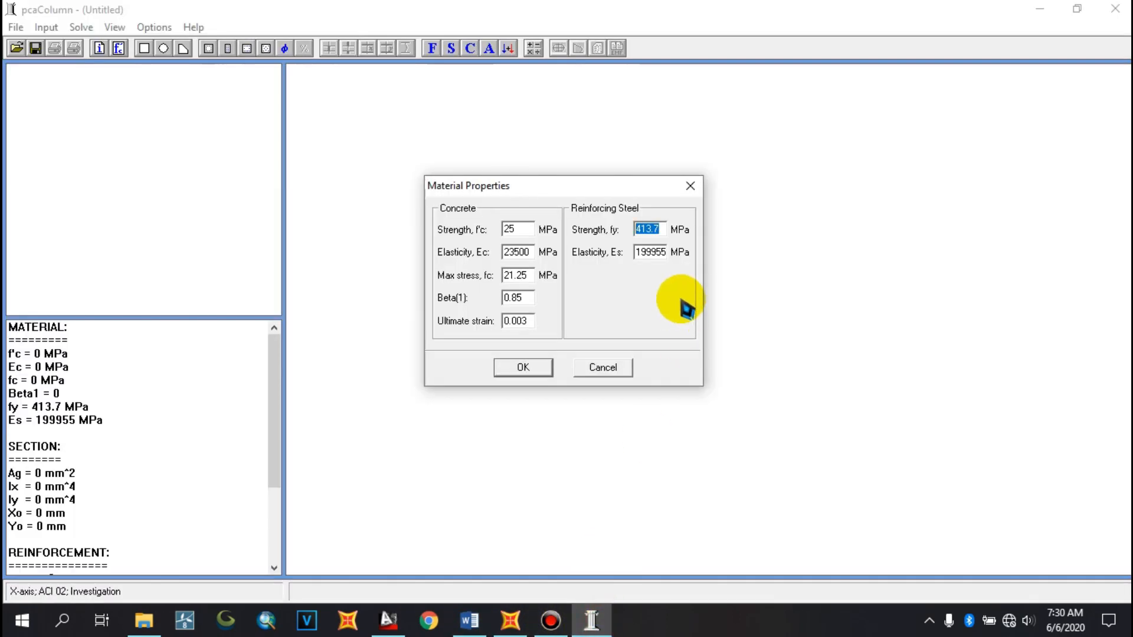
{"action": "type", "text": "400"}
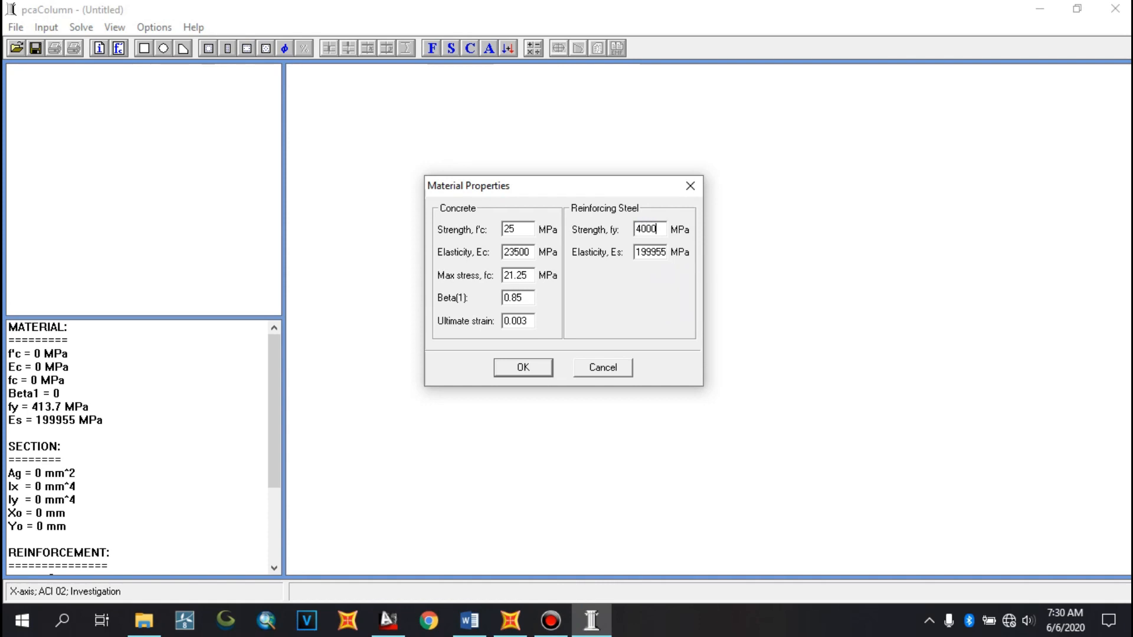
{"action": "type", "text": "0"}
{"action": "key", "text": "BackSpace"}
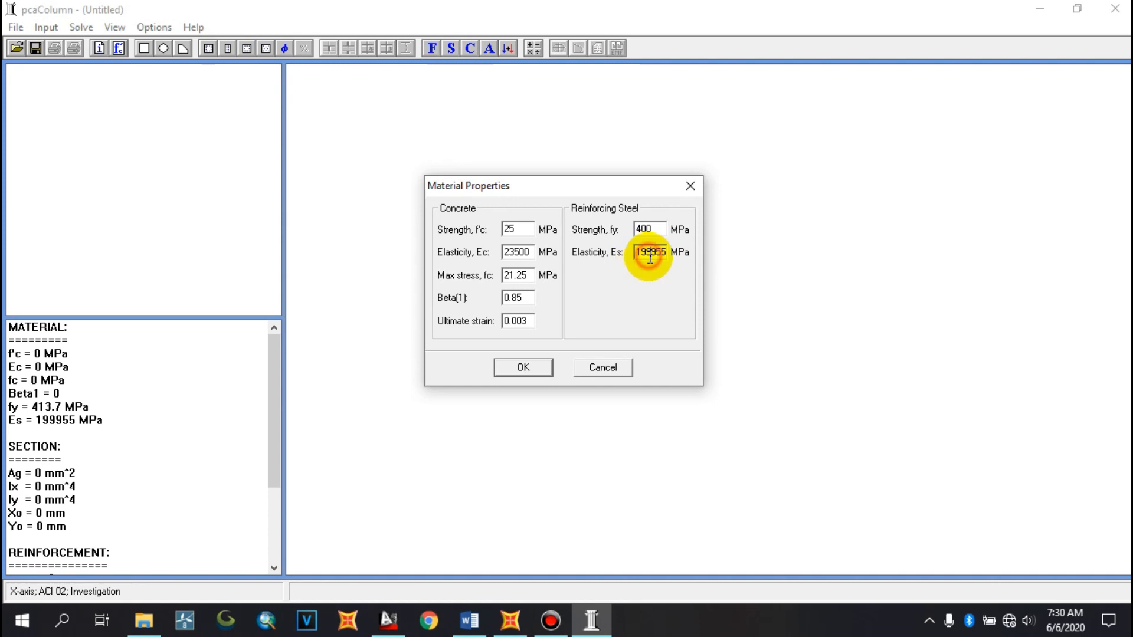
Set the steel elasticity Es to 200000 MPa and confirm the material properties
{"action": "left_click_drag", "start_coordinate": [638, 252], "coordinate": [691, 275]}
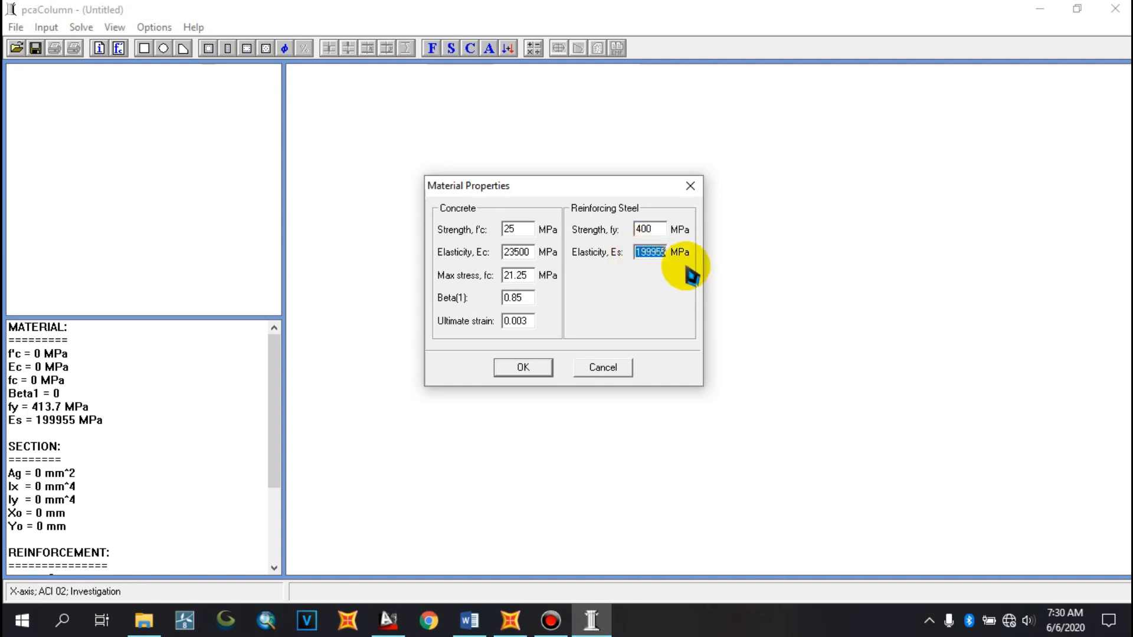
{"action": "type", "text": "200000"}
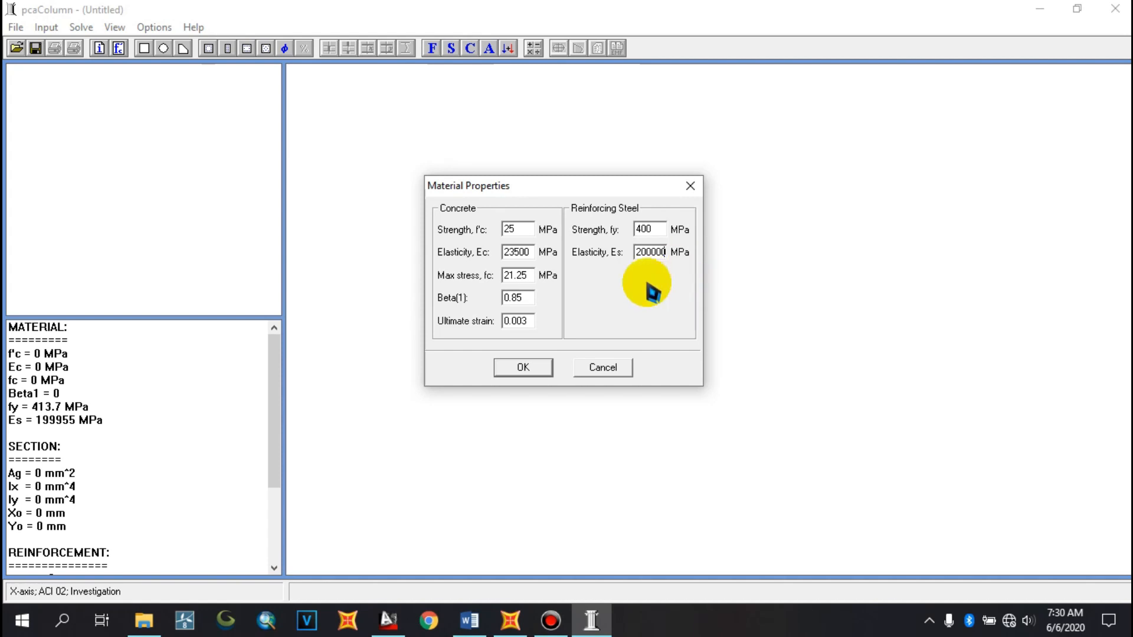
{"action": "left_click", "coordinate": [522, 368]}
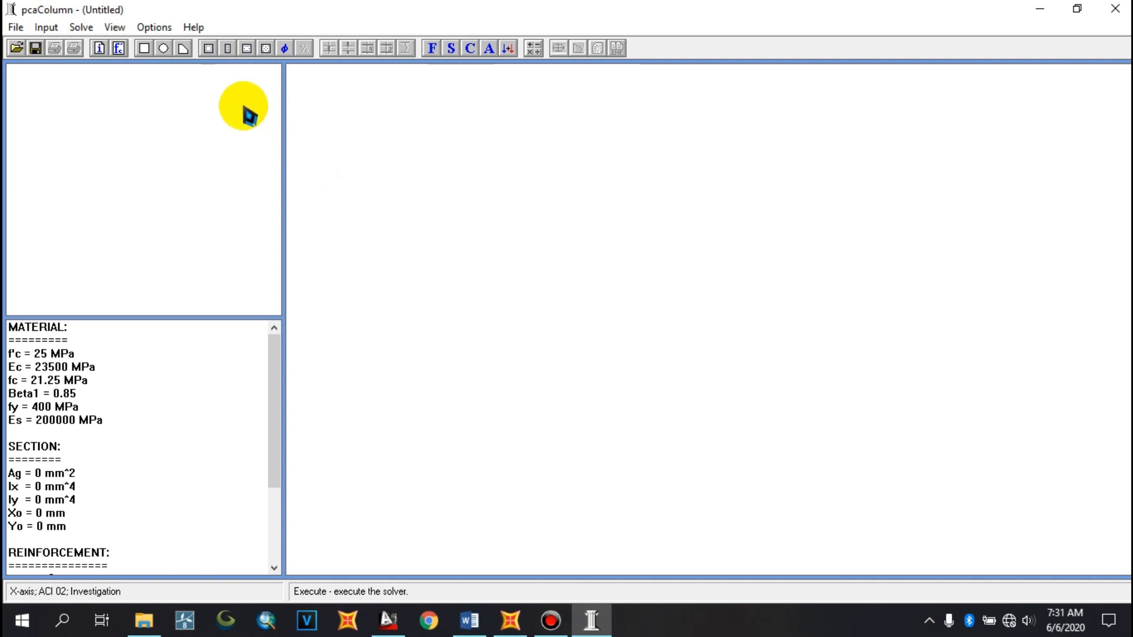
Define a rectangular section 600 mm wide along X and 600 mm deep along Y
{"action": "left_click", "coordinate": [57, 28]}
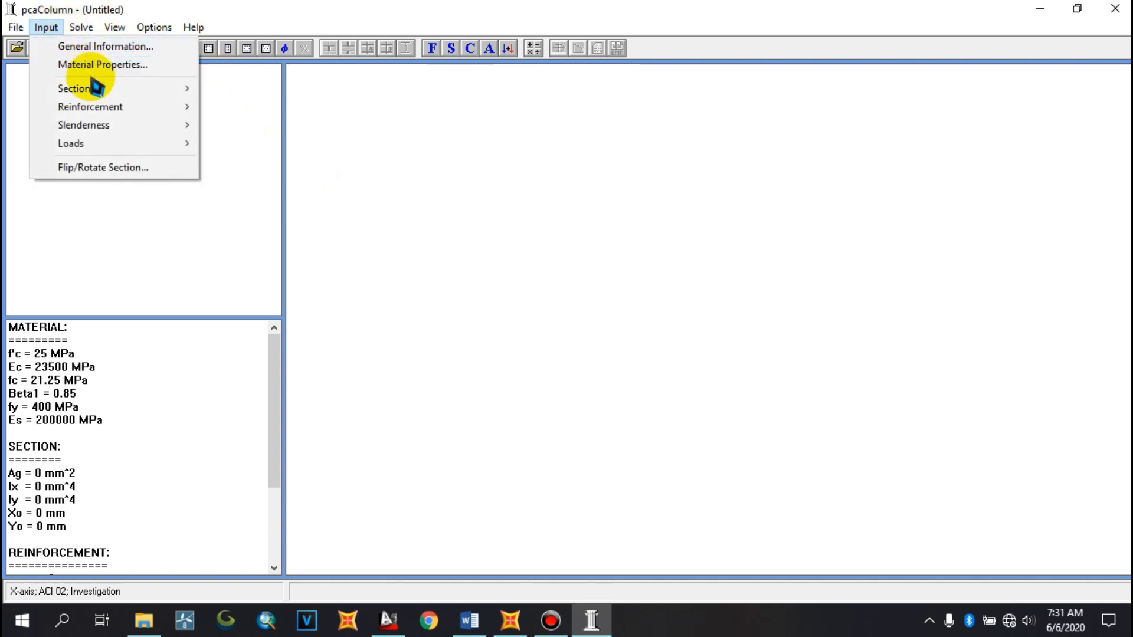
{"action": "mouse_move", "coordinate": [99, 91]}
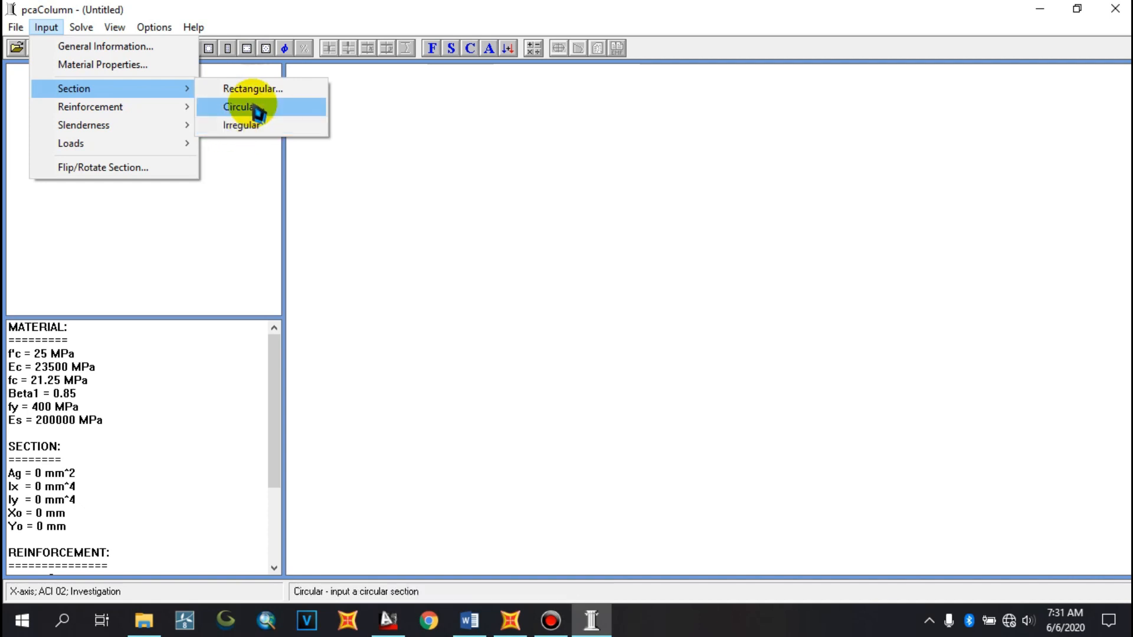
{"action": "left_click", "coordinate": [510, 620]}
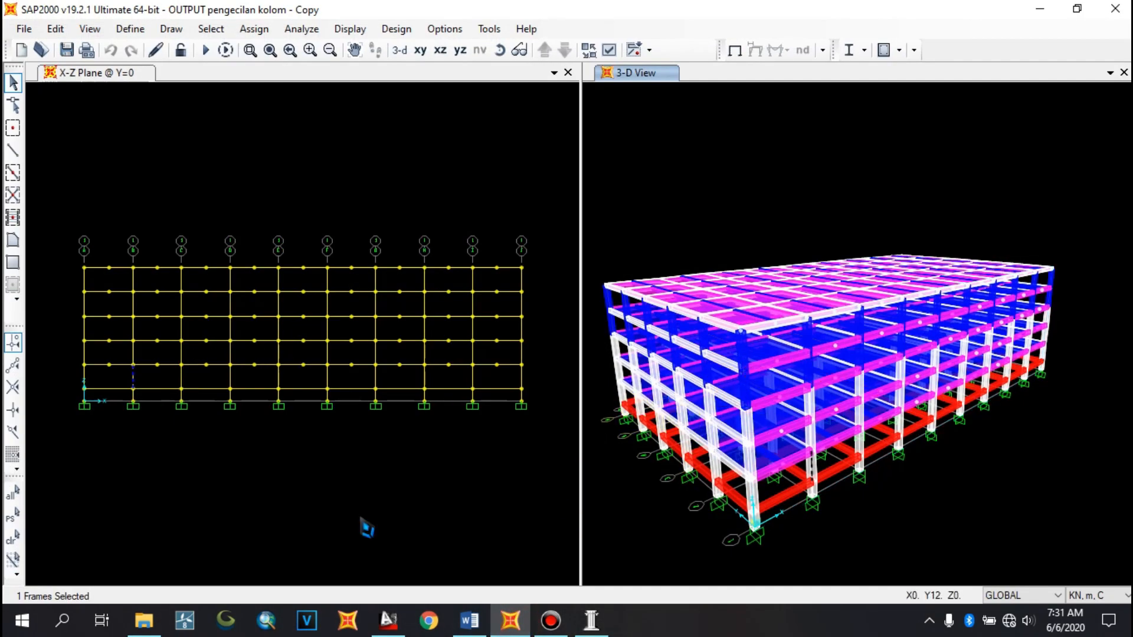
{"action": "left_click", "coordinate": [591, 620]}
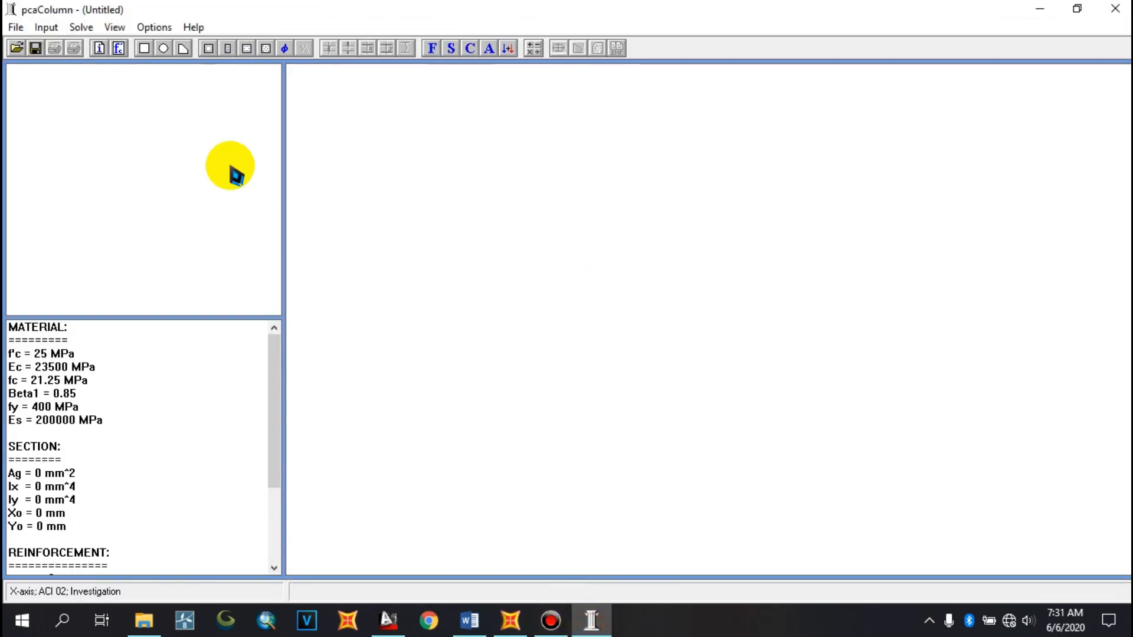
{"action": "left_click", "coordinate": [50, 30]}
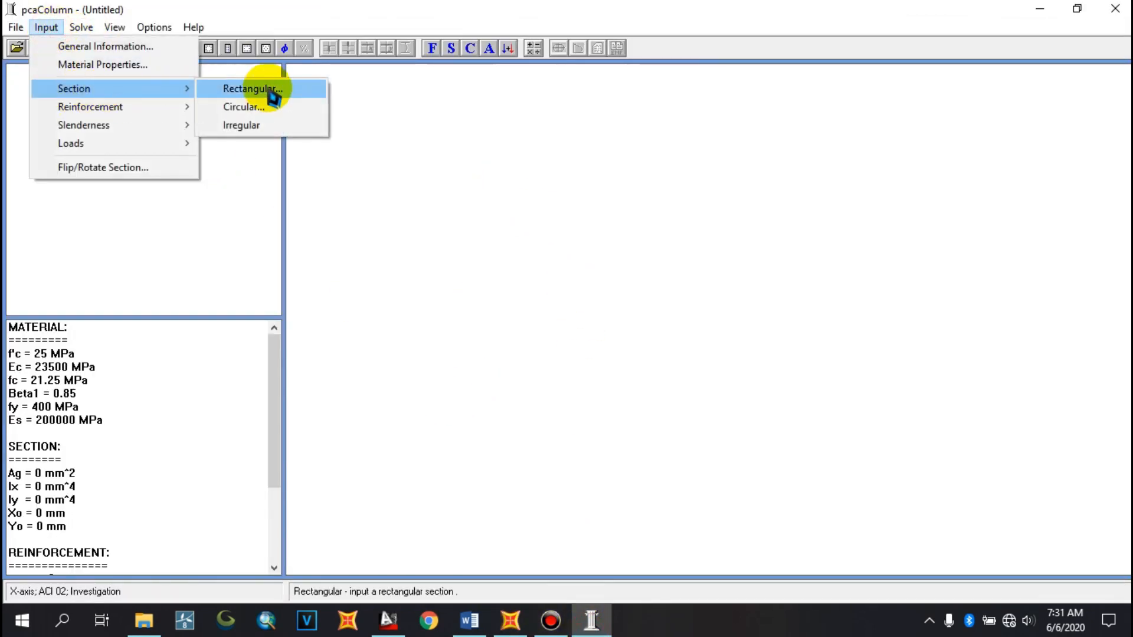
{"action": "left_click", "coordinate": [270, 94]}
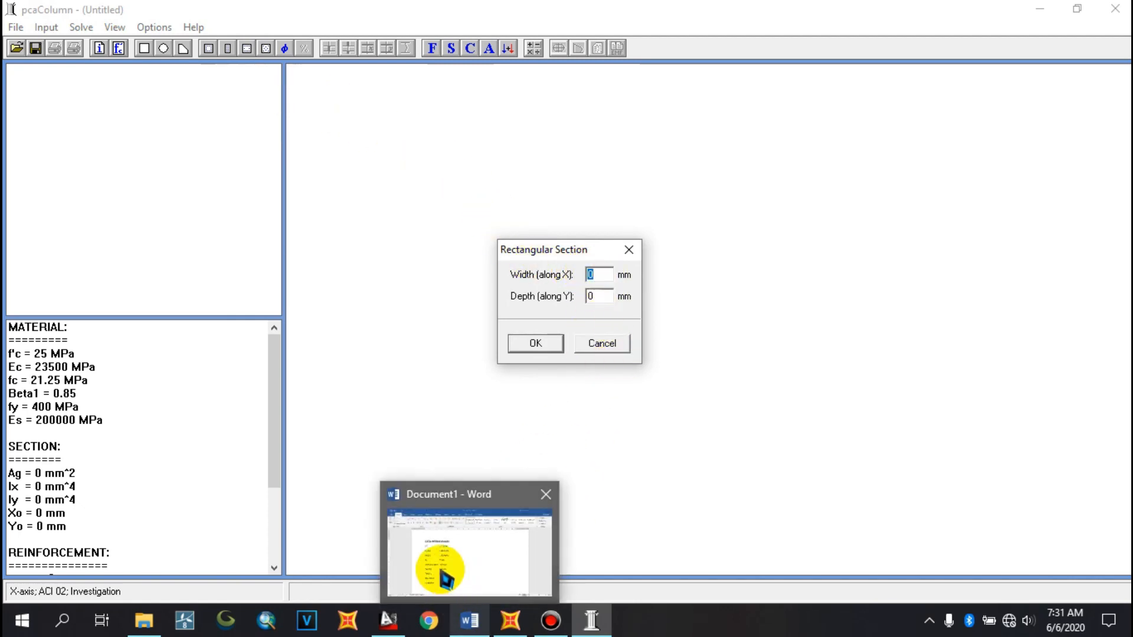
{"action": "left_click", "coordinate": [442, 569]}
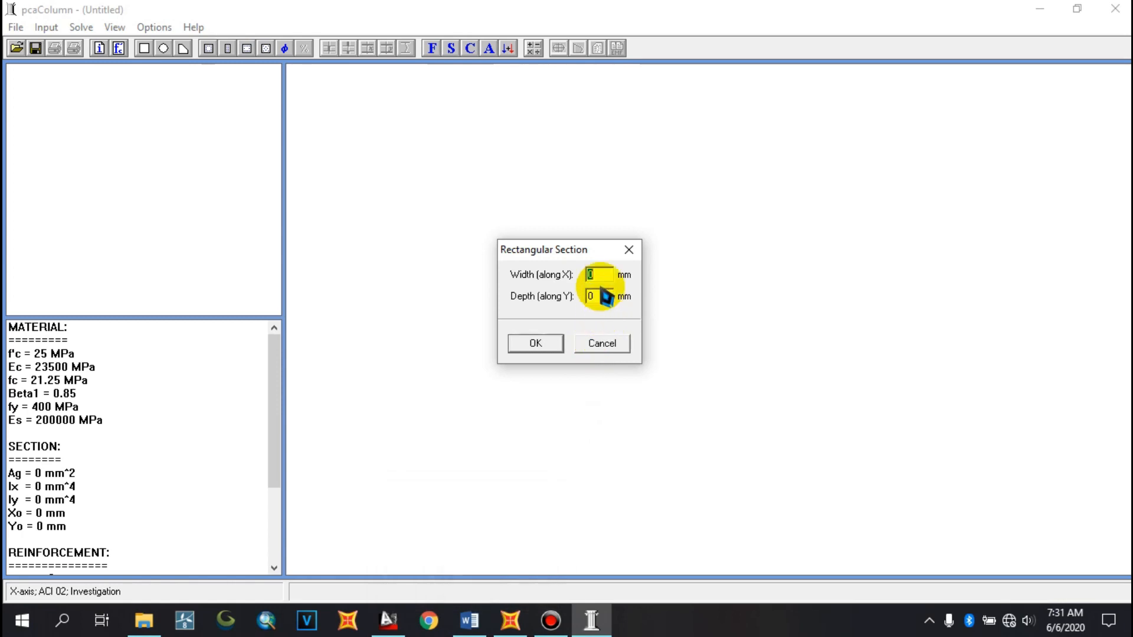
{"action": "type", "text": "600"}
{"action": "left_click", "coordinate": [596, 296]}
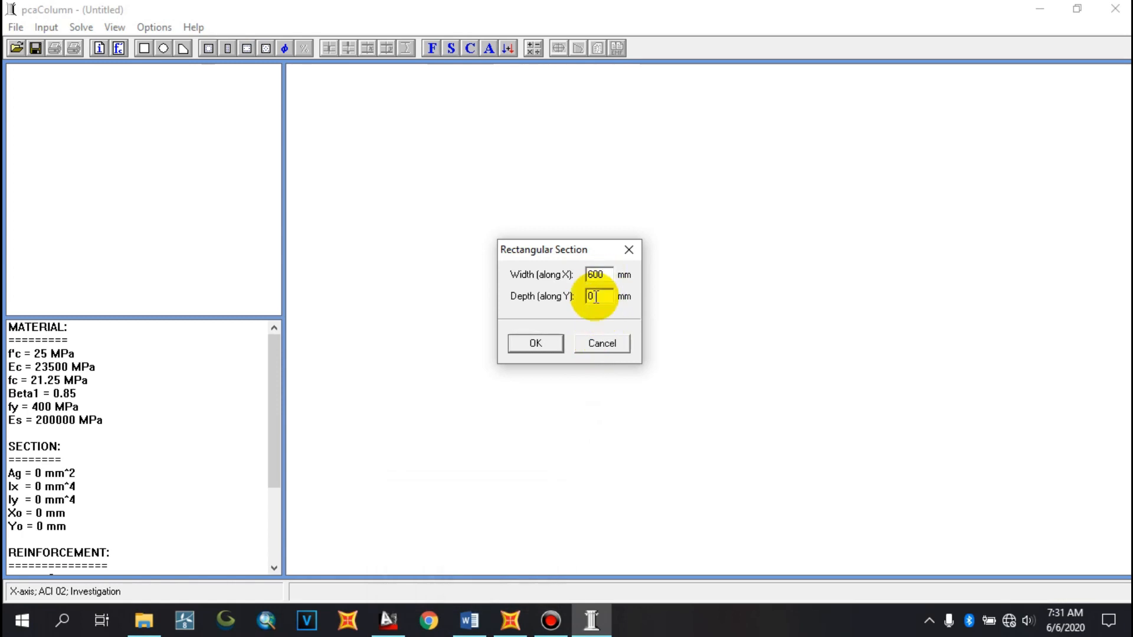
{"action": "type", "text": "600"}
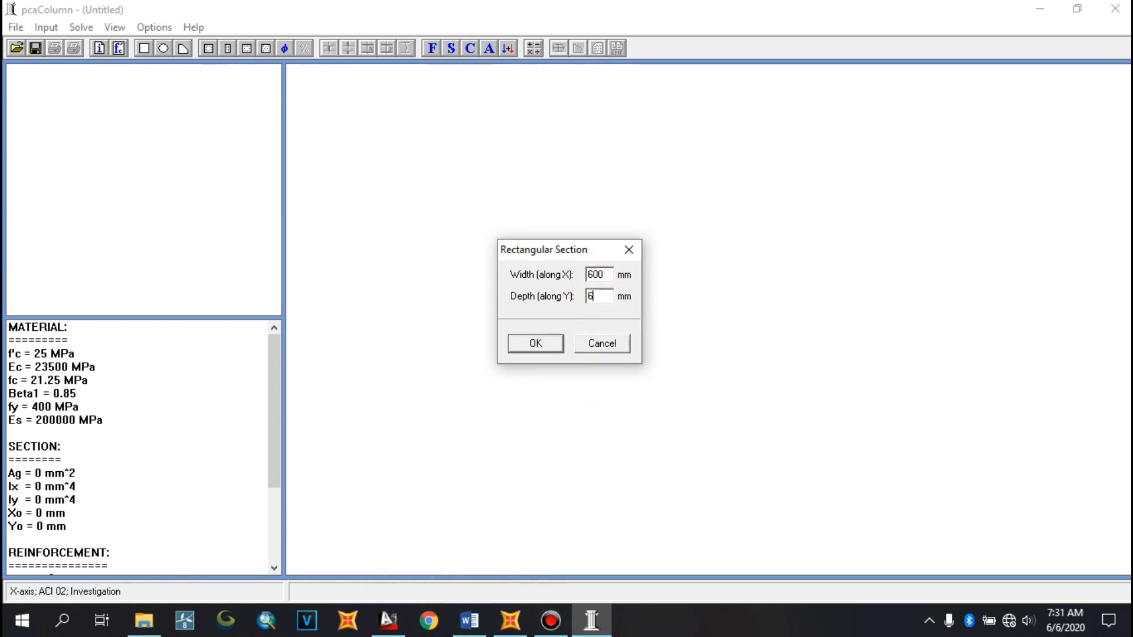
{"action": "left_click", "coordinate": [543, 345]}
{"action": "left_click", "coordinate": [46, 27]}
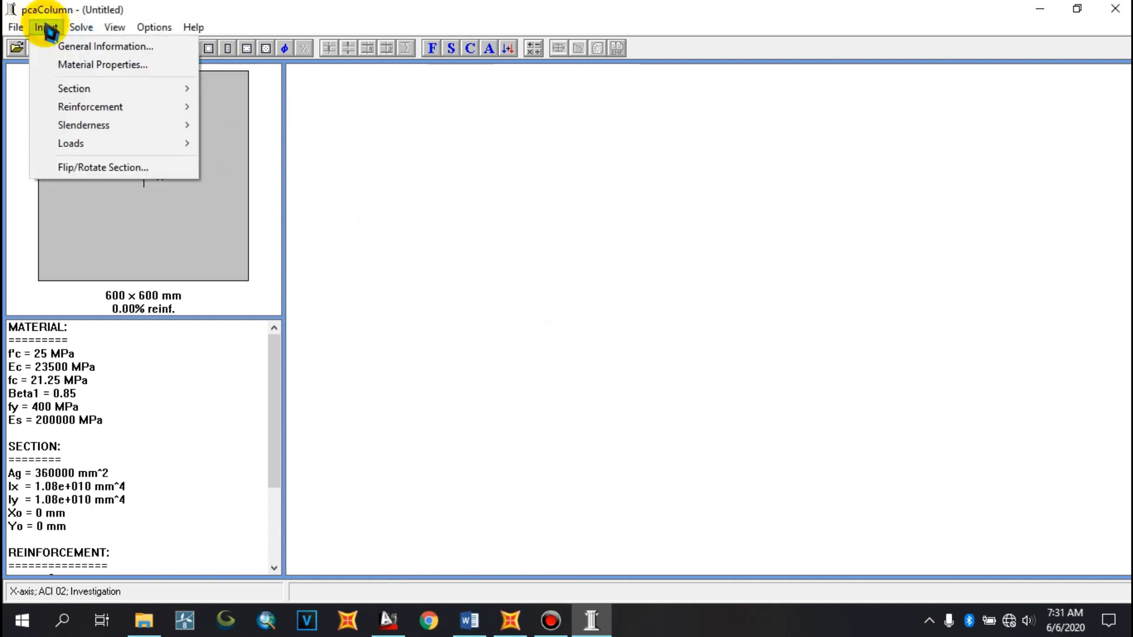
{"action": "left_click", "coordinate": [293, 212]}
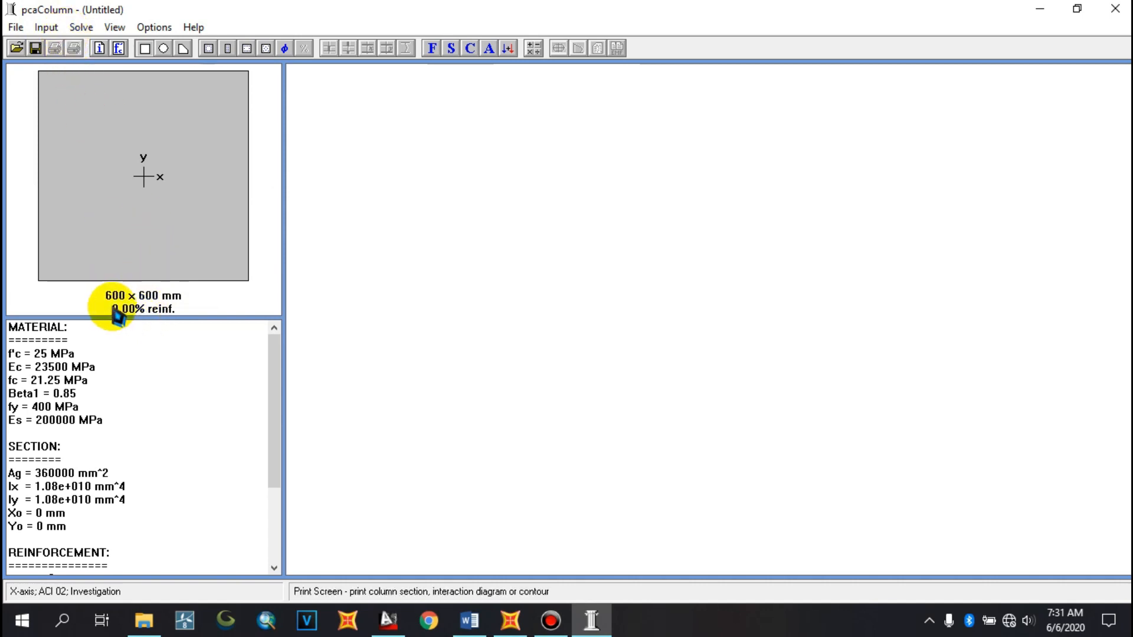
{"action": "left_click", "coordinate": [48, 28]}
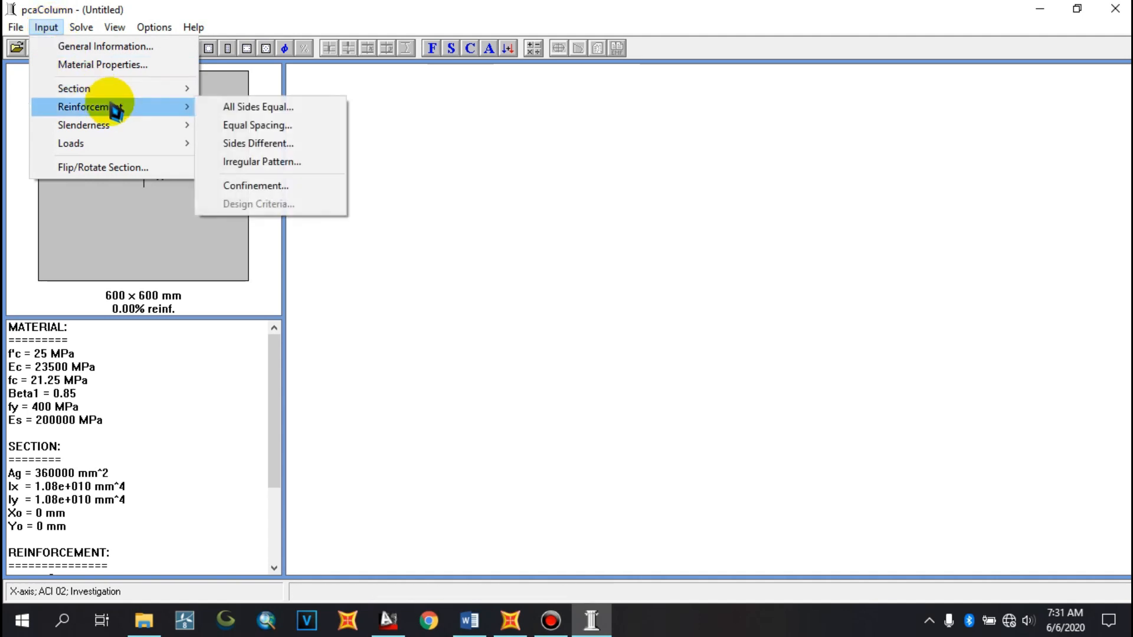
{"action": "left_click", "coordinate": [154, 25]}
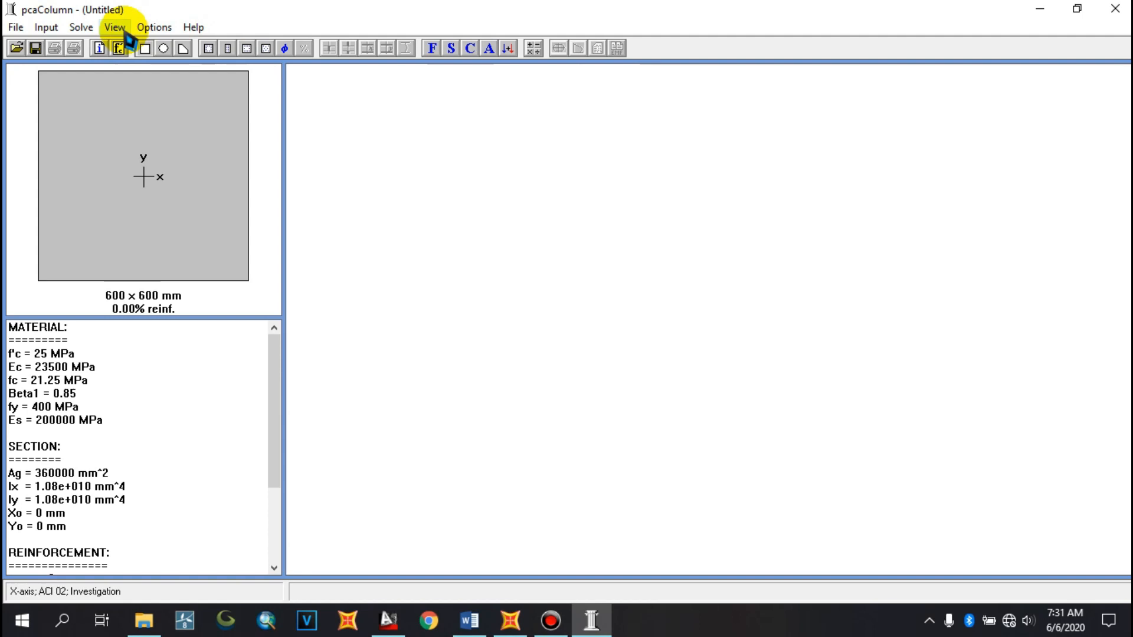
{"action": "left_click", "coordinate": [154, 29]}
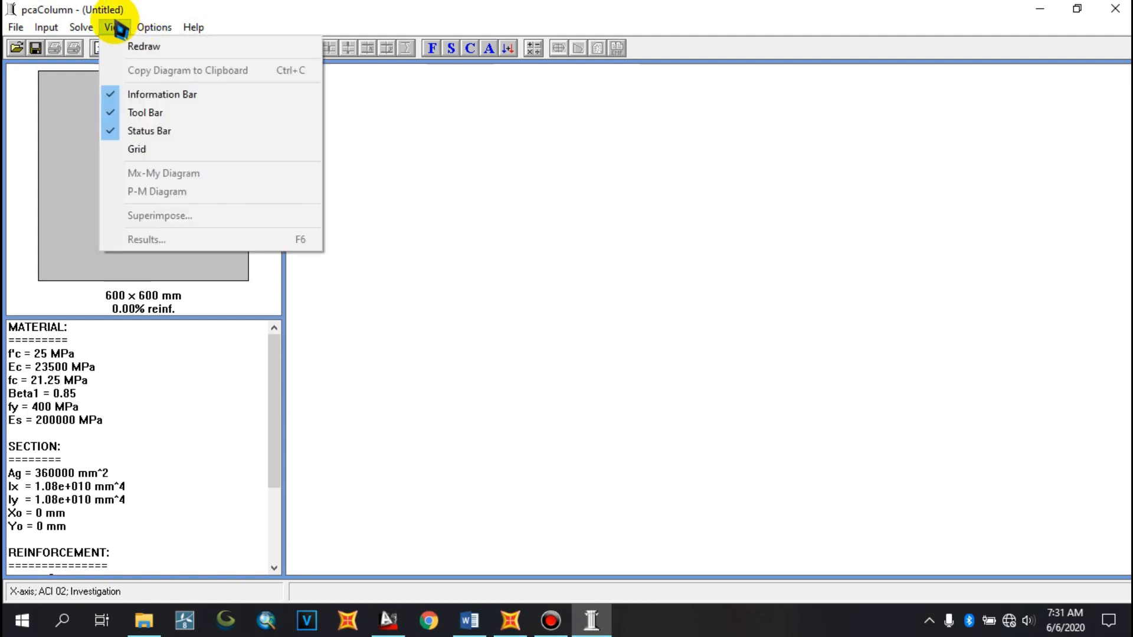
Open the rebar database and switch the bar set to ASTM A615M
{"action": "mouse_move", "coordinate": [91, 33]}
{"action": "mouse_move", "coordinate": [146, 32]}
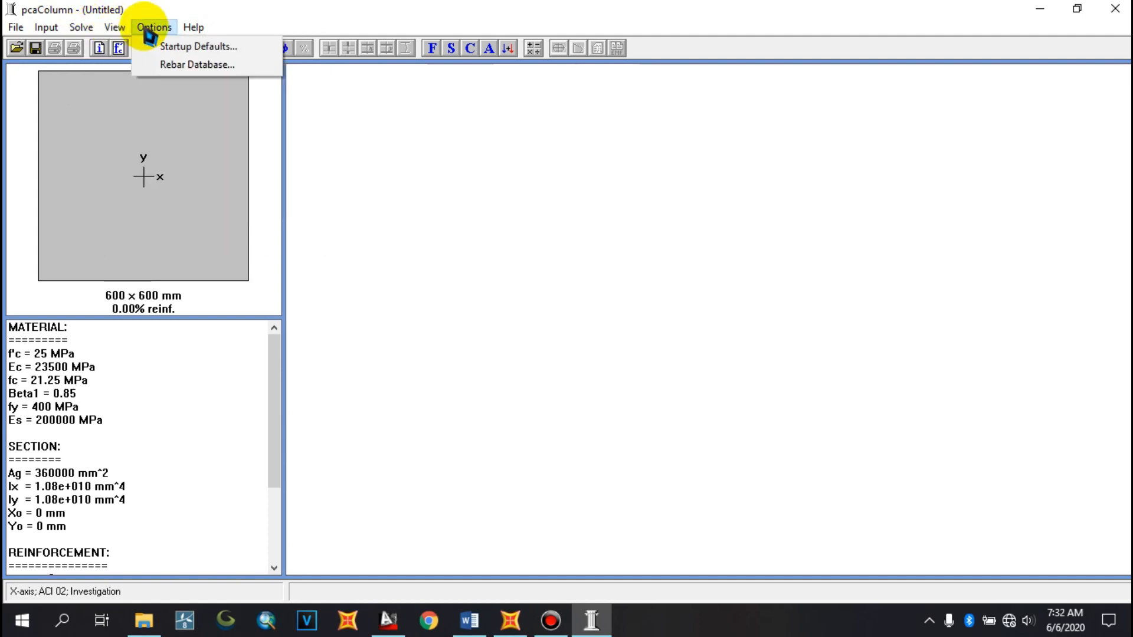
{"action": "left_click", "coordinate": [183, 66]}
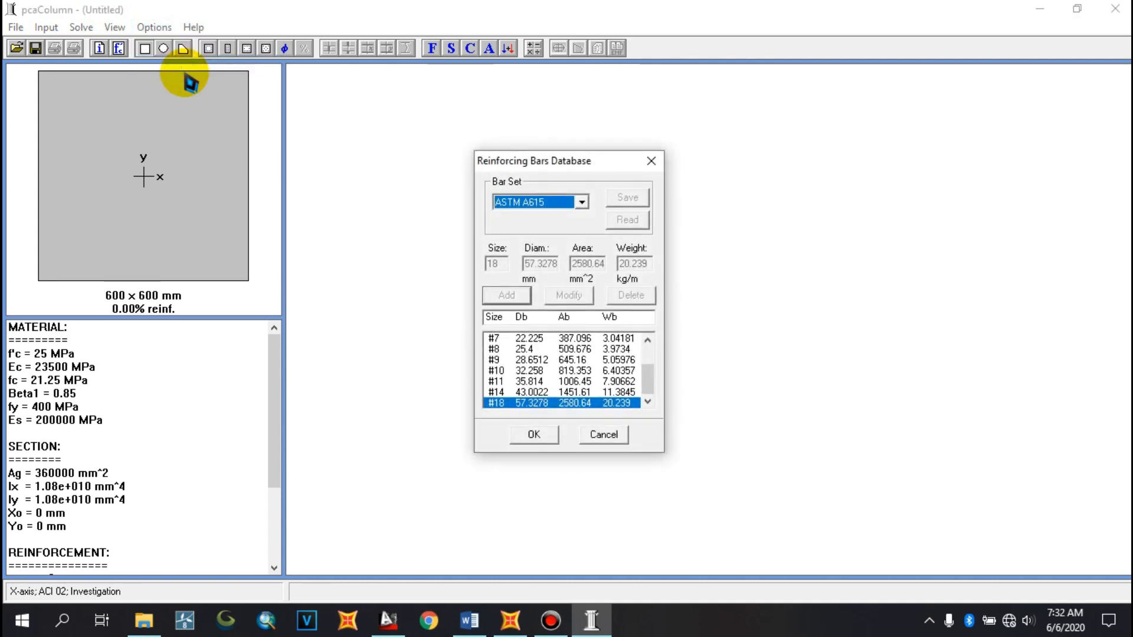
{"action": "left_click", "coordinate": [582, 203]}
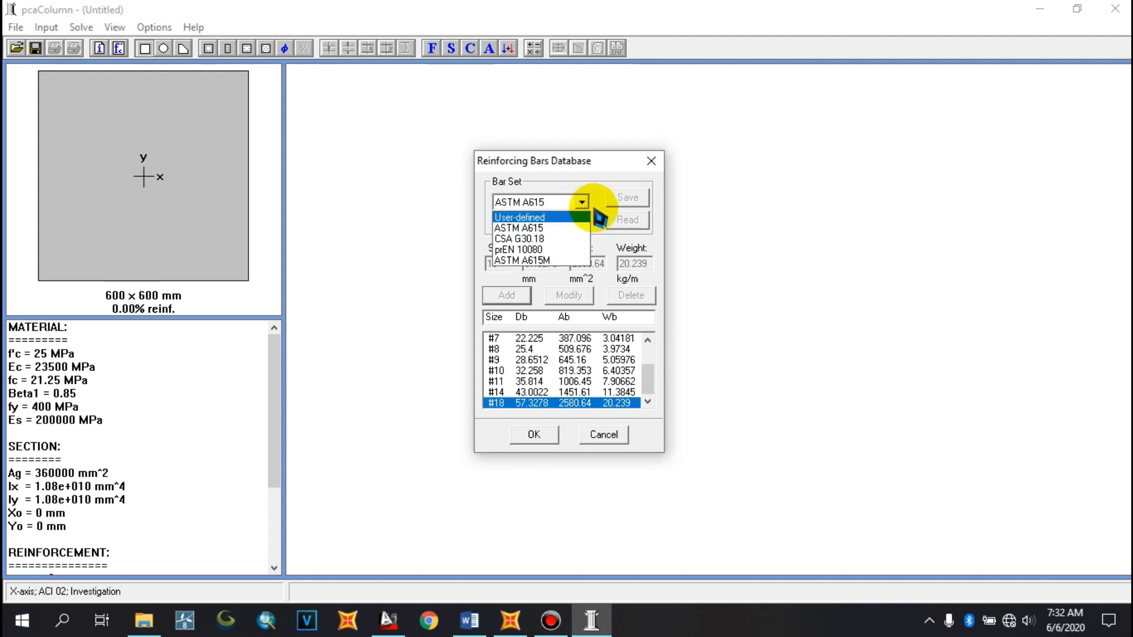
{"action": "left_click", "coordinate": [582, 202]}
{"action": "left_click", "coordinate": [582, 201]}
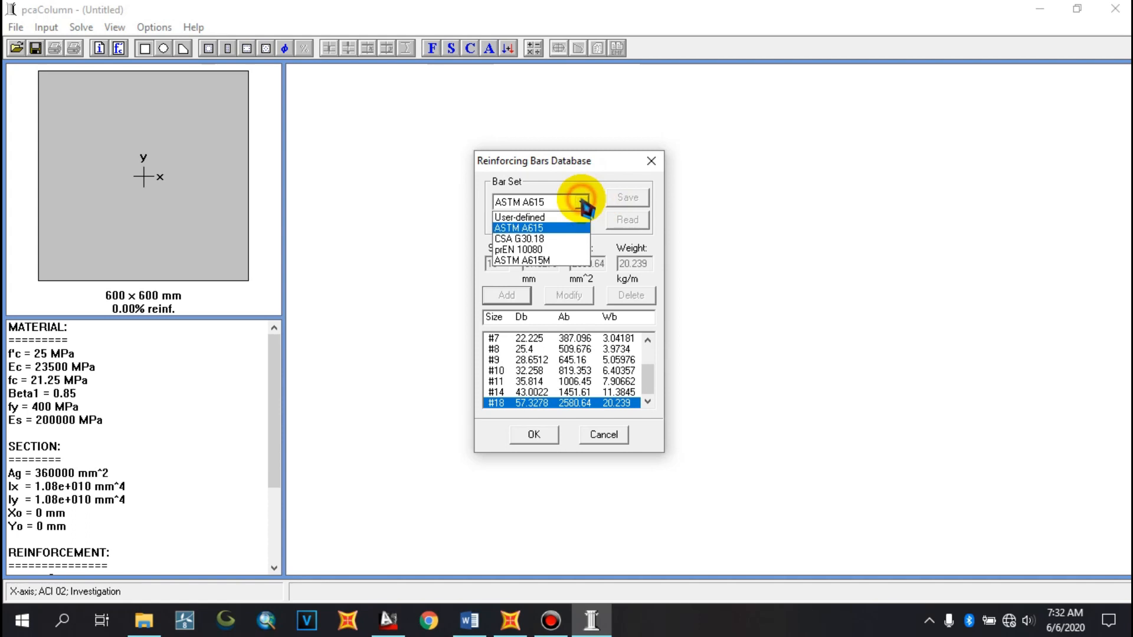
{"action": "left_click", "coordinate": [549, 260]}
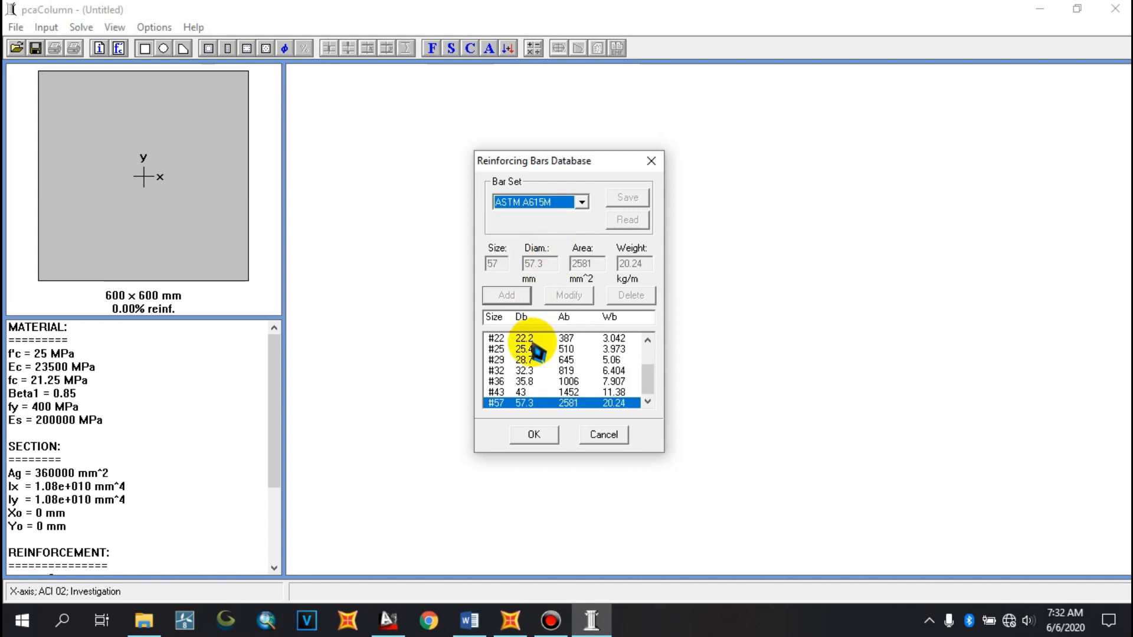
Compare the ASTM A615M bar sizes with the document's bar diameters, then confirm the rebar database
{"action": "left_click", "coordinate": [505, 350]}
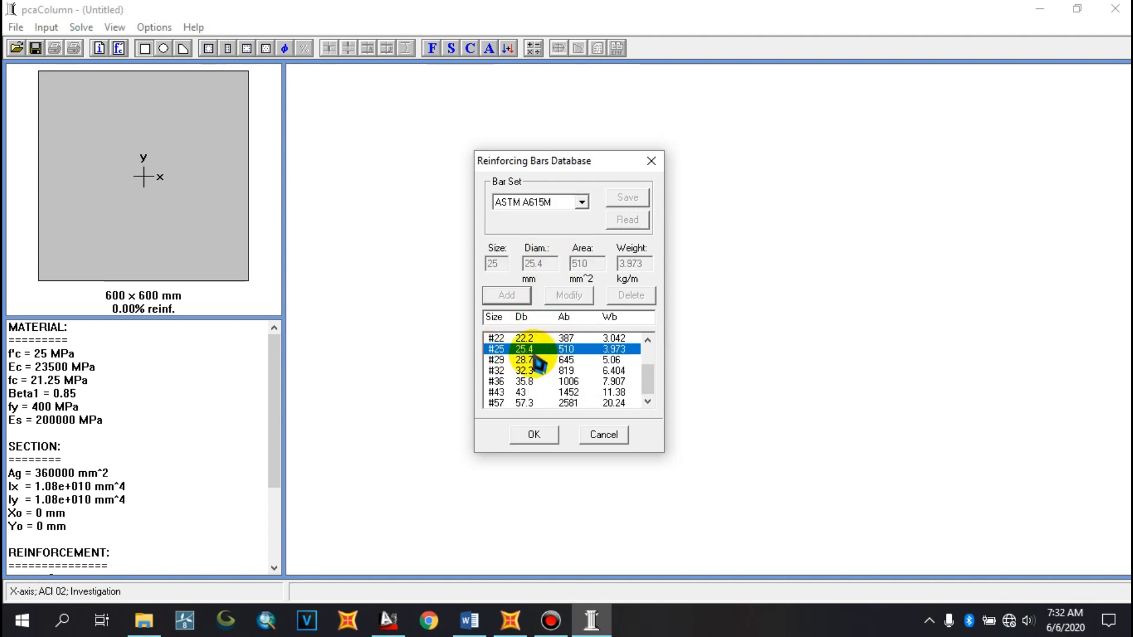
{"action": "scroll", "coordinate": [509, 359], "scroll_direction": "up", "scroll_amount": 1}
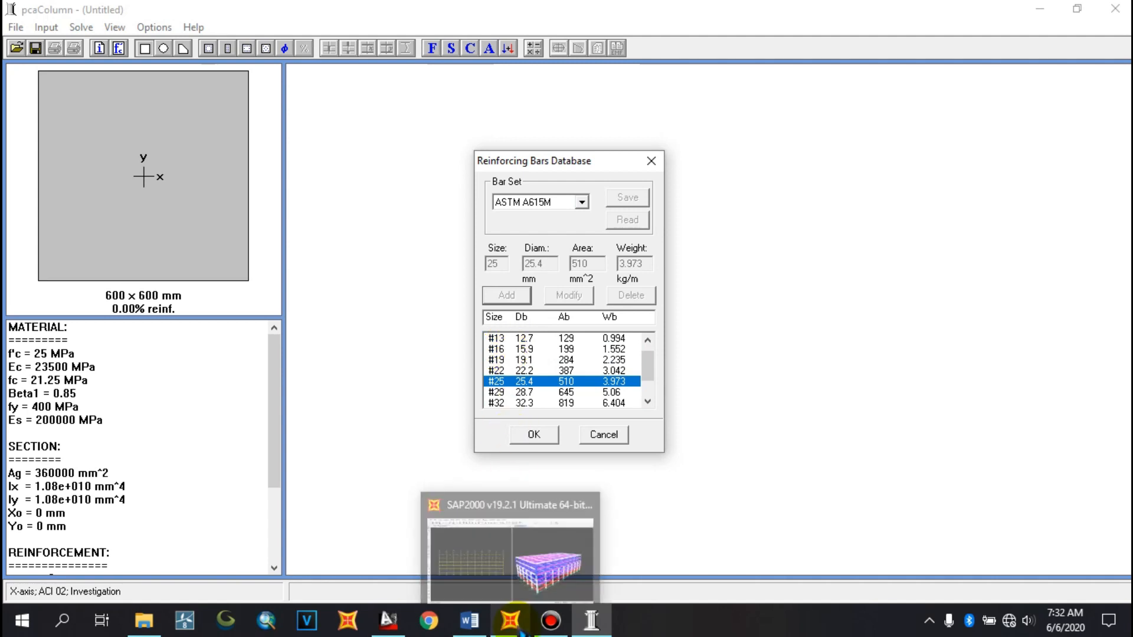
{"action": "left_click", "coordinate": [488, 620]}
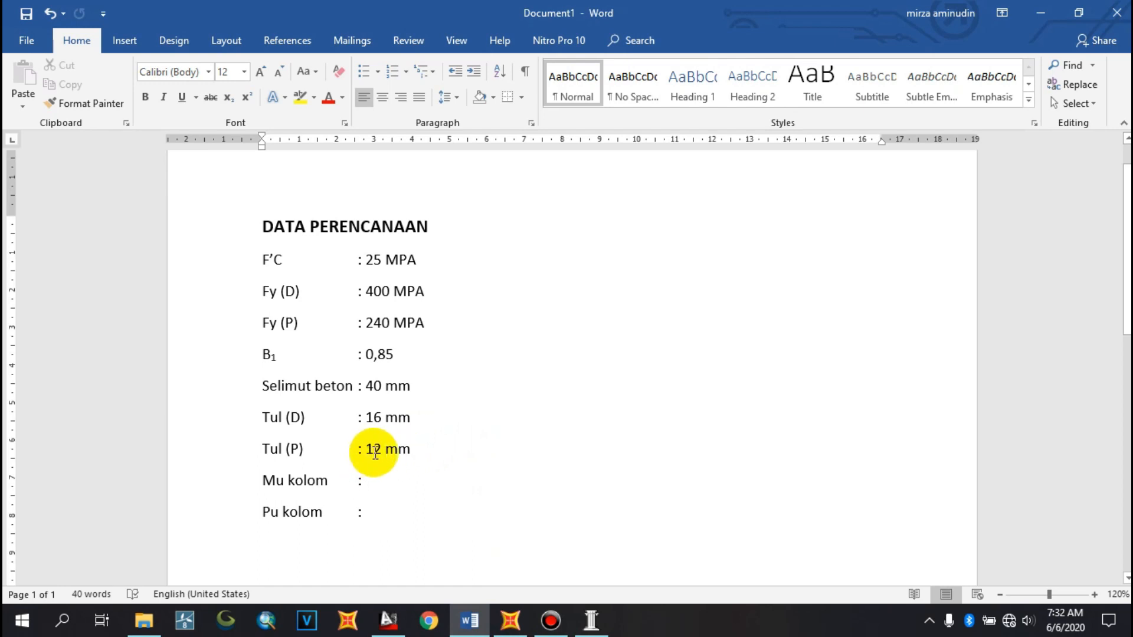
{"action": "left_click", "coordinate": [590, 620]}
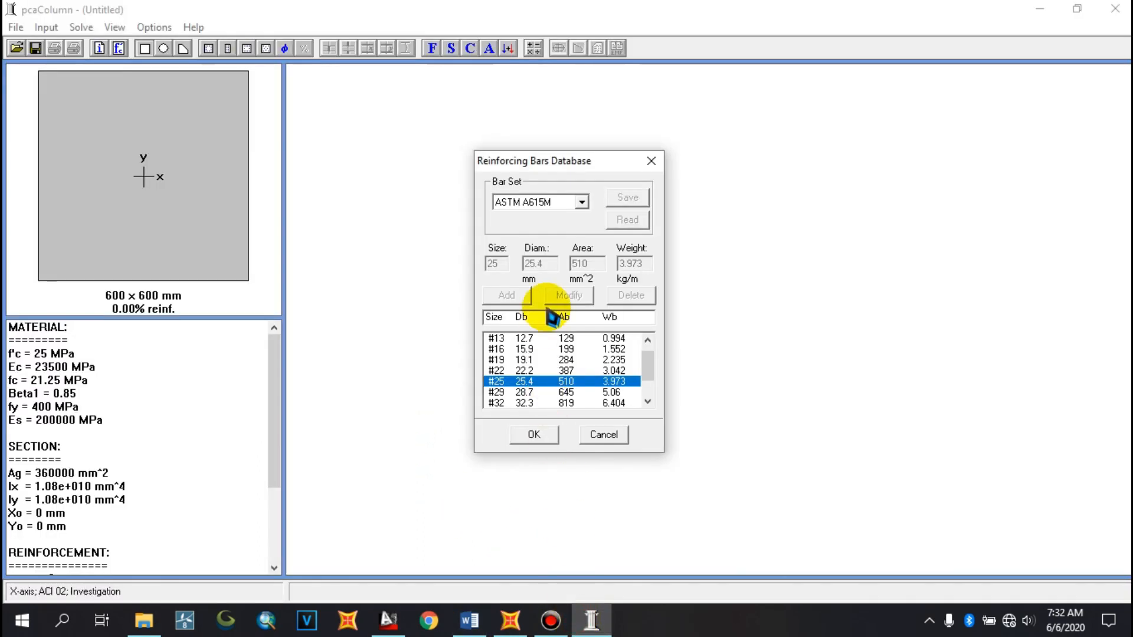
{"action": "left_click", "coordinate": [499, 359]}
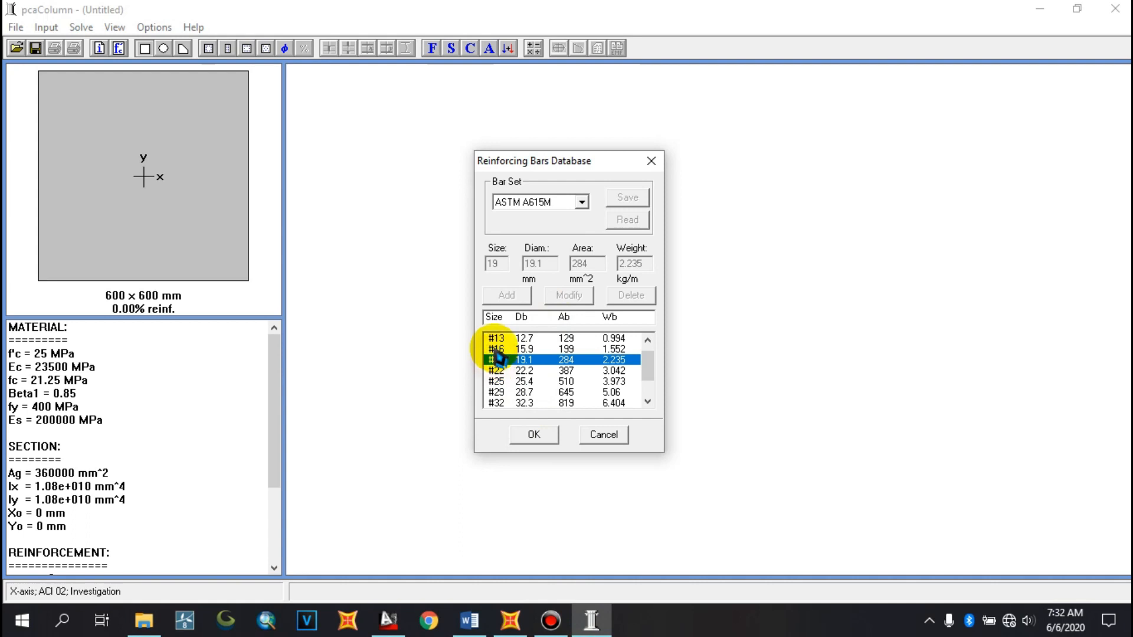
{"action": "left_click", "coordinate": [498, 350]}
{"action": "scroll", "coordinate": [496, 353], "scroll_direction": "up", "scroll_amount": 1}
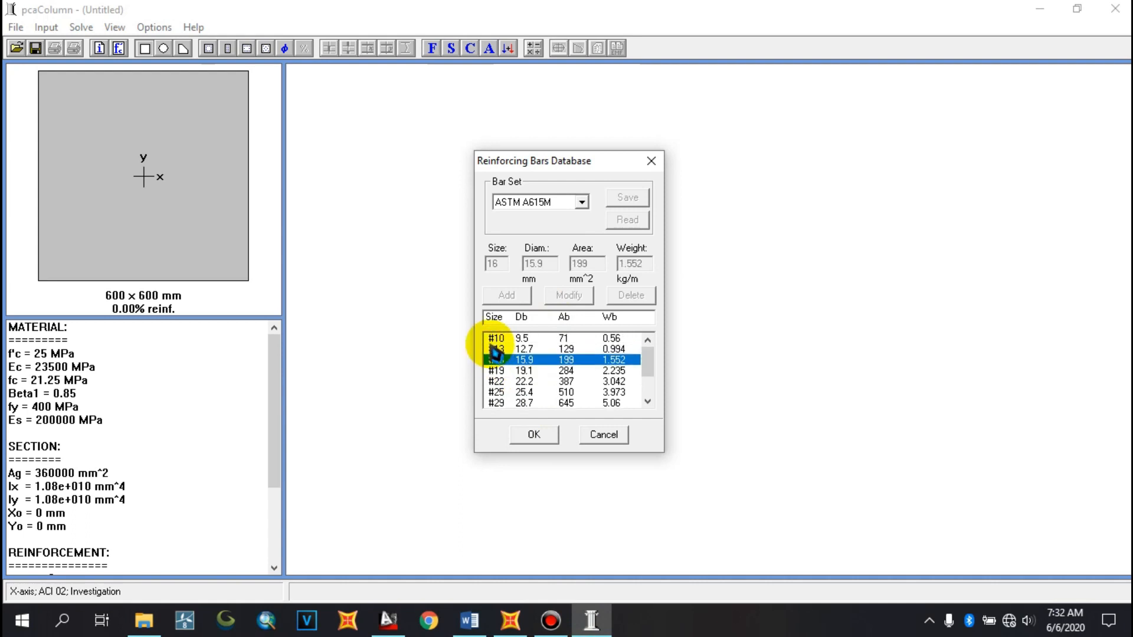
{"action": "left_click", "coordinate": [495, 348]}
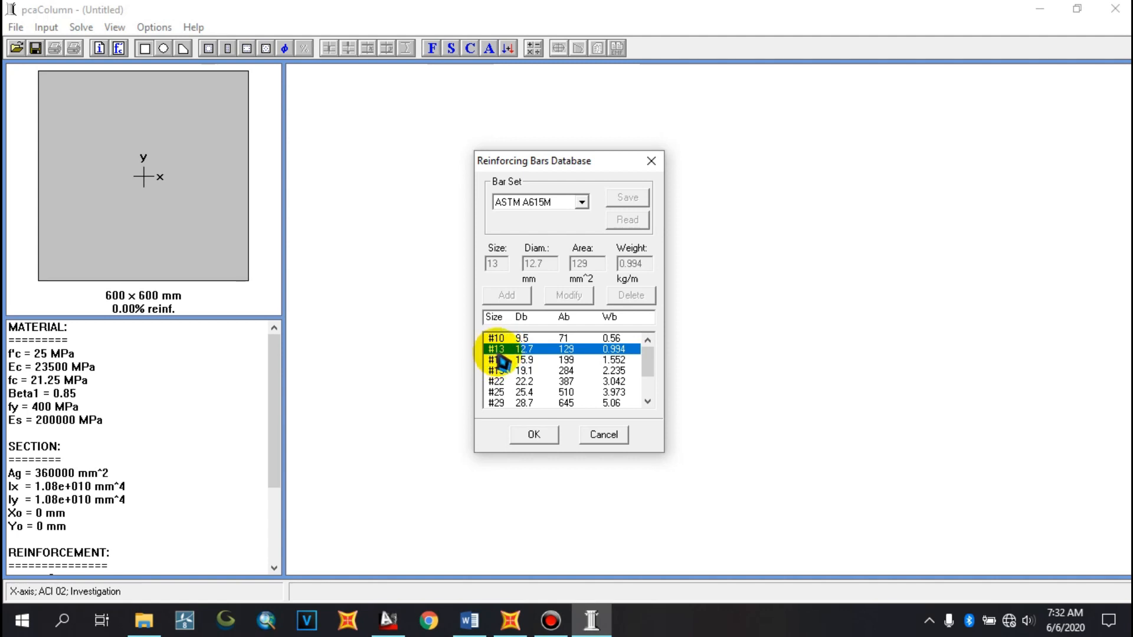
{"action": "left_click", "coordinate": [535, 435]}
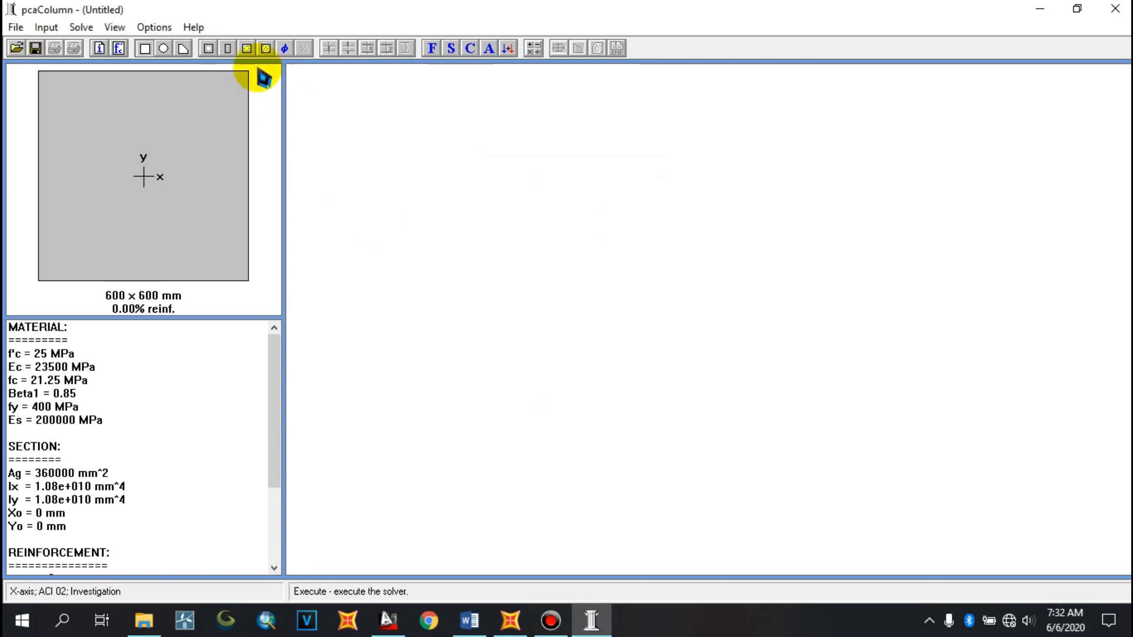
Open the All Sides Equal reinforcement input and view the K1 600/600 column reinforcement detail in the AutoCAD drawing
{"action": "left_click", "coordinate": [47, 28]}
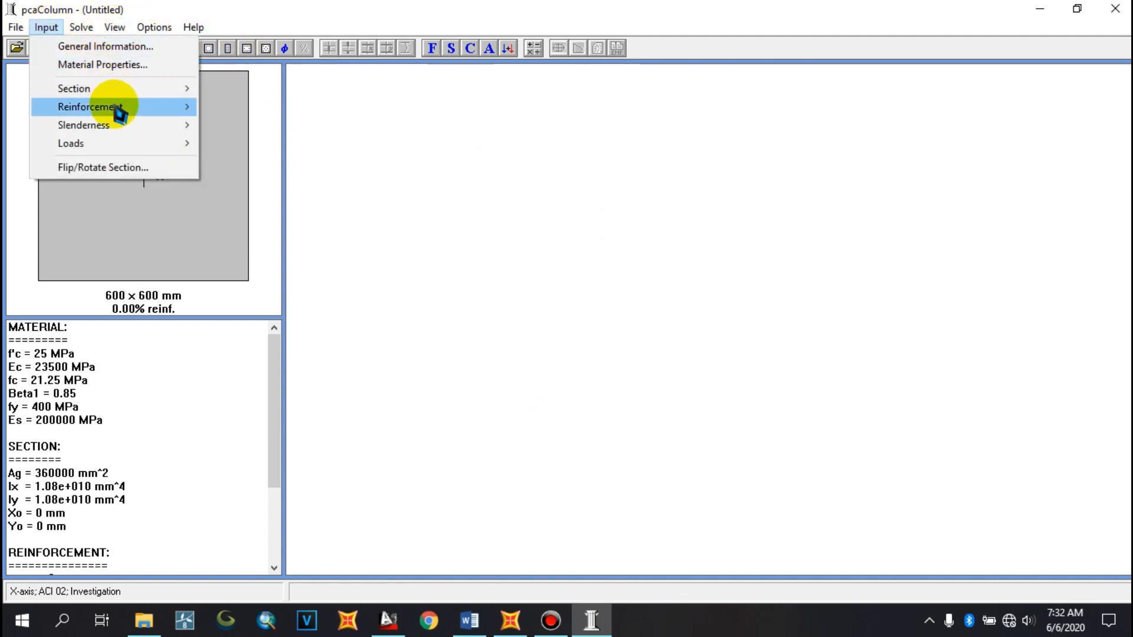
{"action": "mouse_move", "coordinate": [115, 108]}
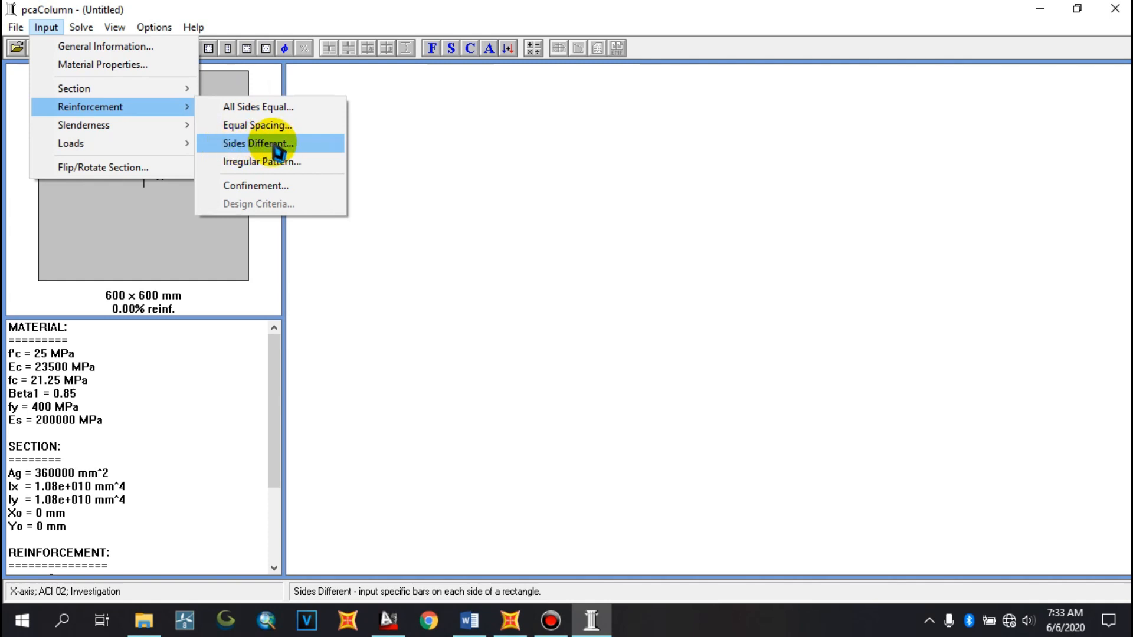
{"action": "left_click", "coordinate": [273, 109]}
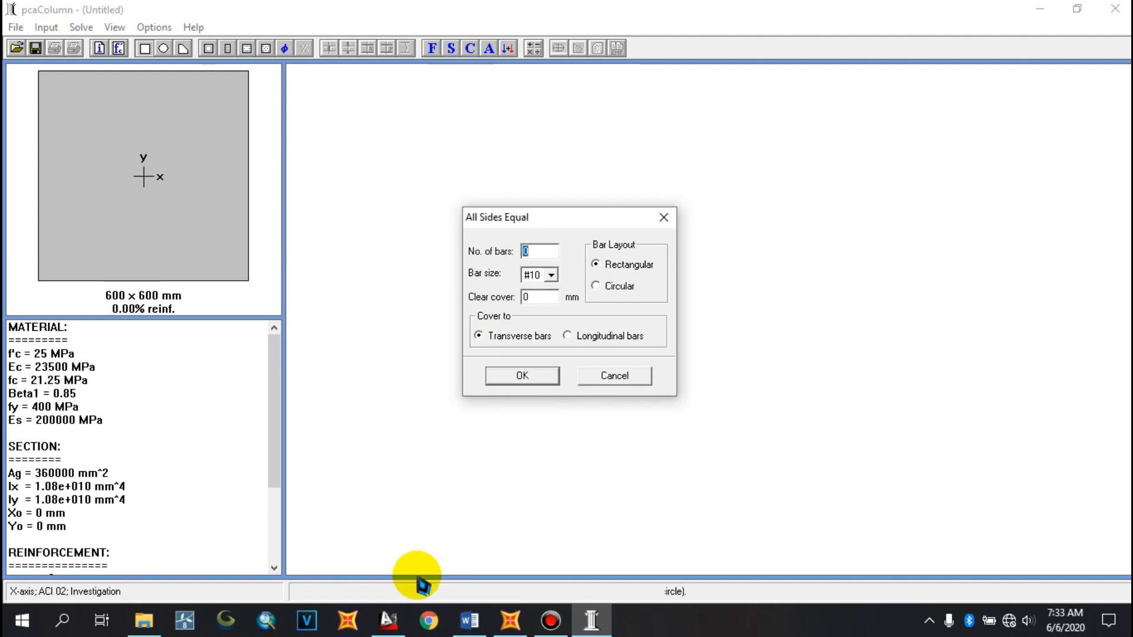
{"action": "left_click", "coordinate": [388, 620]}
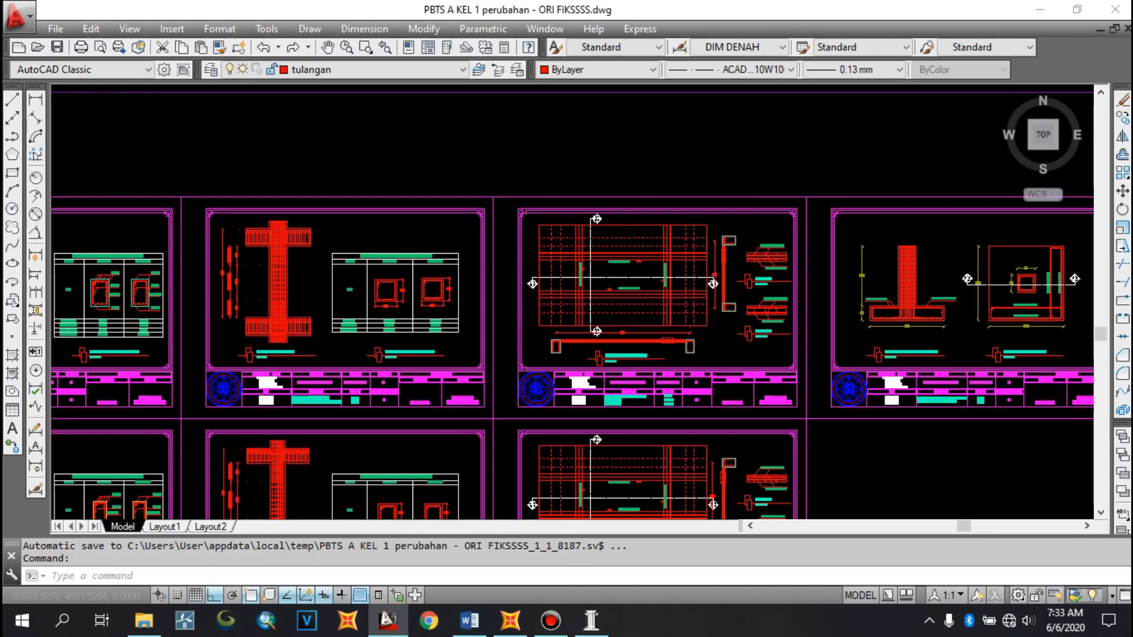
{"action": "scroll", "coordinate": [388, 278], "scroll_direction": "up", "scroll_amount": 8}
{"action": "left_click_drag", "start_coordinate": [386, 363], "coordinate": [385, 338]}
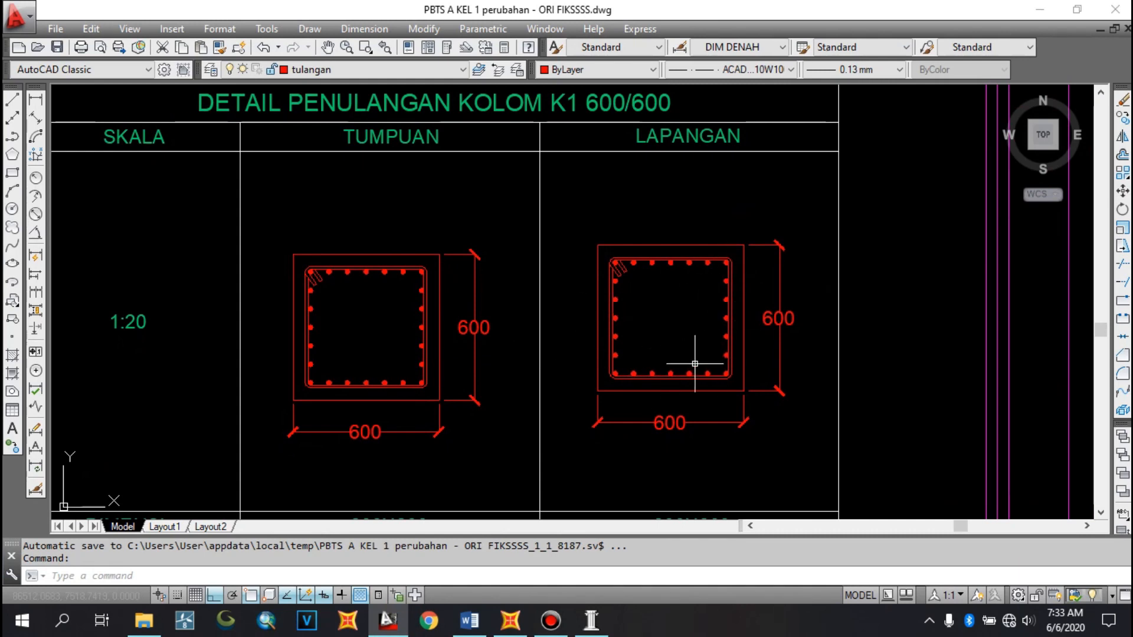
Switch to the Word planning document and delete the stray 24 after Mu kolom
{"action": "left_click", "coordinate": [475, 620]}
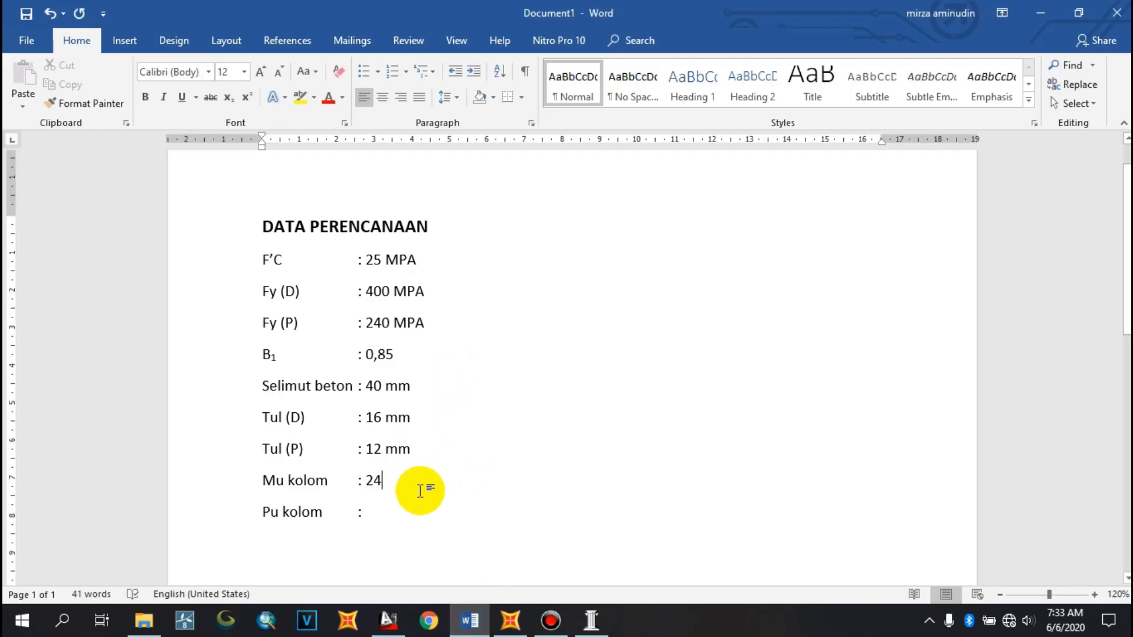
{"action": "key", "text": "BackSpace"}
{"action": "key", "text": "BackSpace"}
Back in the reinforcement dialog, set the number of bars to 24
{"action": "left_click", "coordinate": [591, 619]}
{"action": "left_click", "coordinate": [538, 251]}
{"action": "type", "text": "24"}
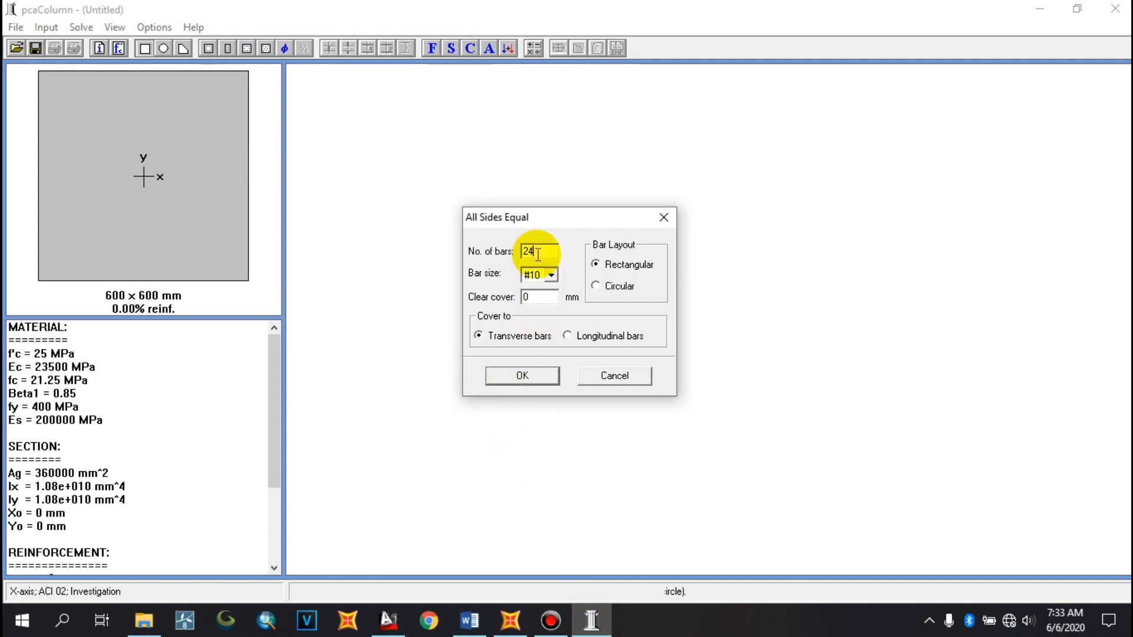
Check the document's main bar diameter of 16 mm and set the bar size to #16
{"action": "left_click", "coordinate": [547, 283]}
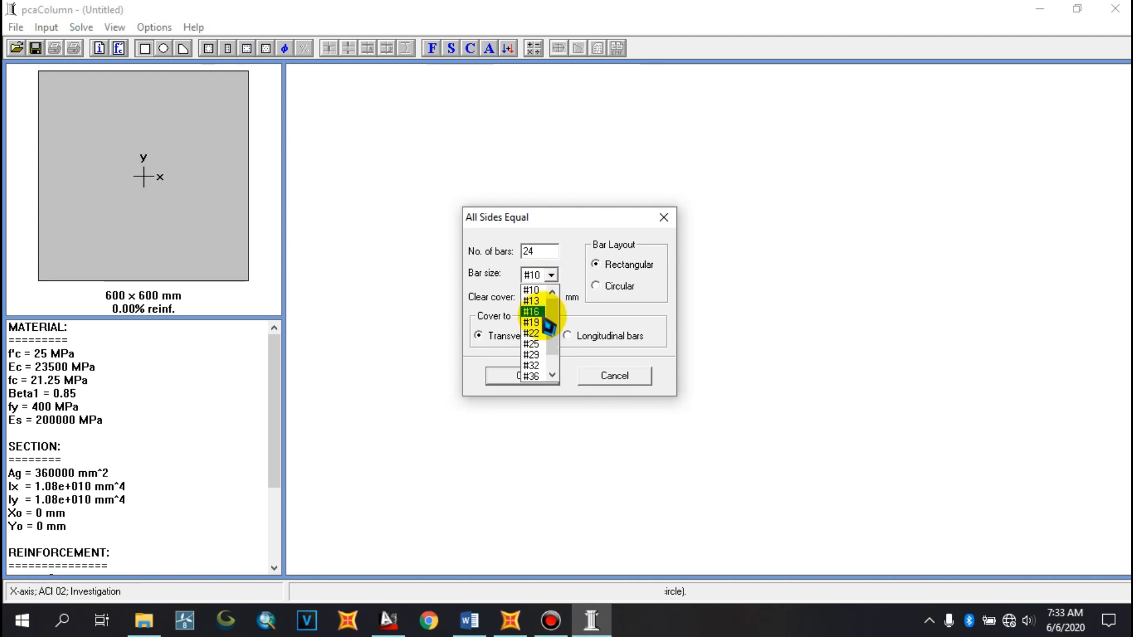
{"action": "left_click", "coordinate": [471, 619]}
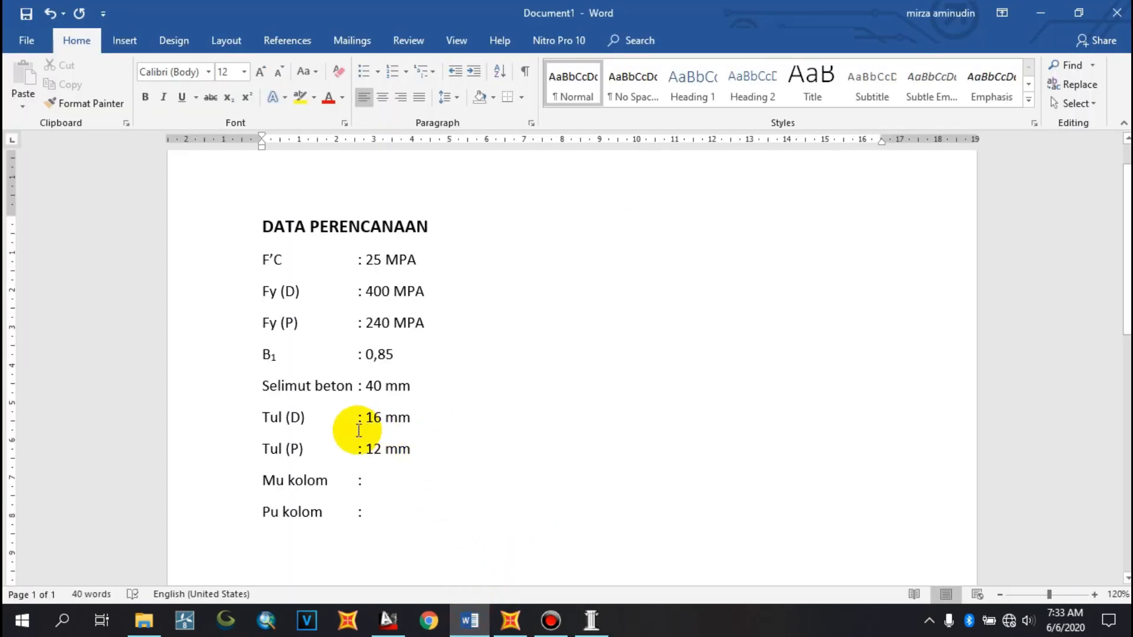
{"action": "left_click_drag", "start_coordinate": [358, 418], "coordinate": [397, 424]}
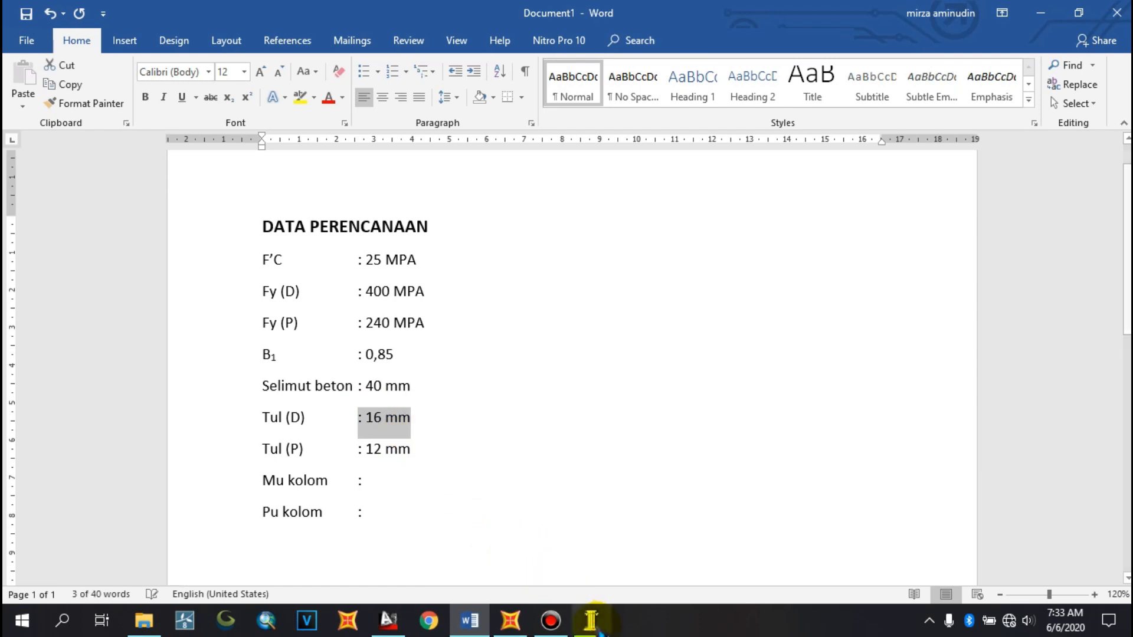
{"action": "left_click", "coordinate": [590, 620]}
{"action": "left_click", "coordinate": [551, 274]}
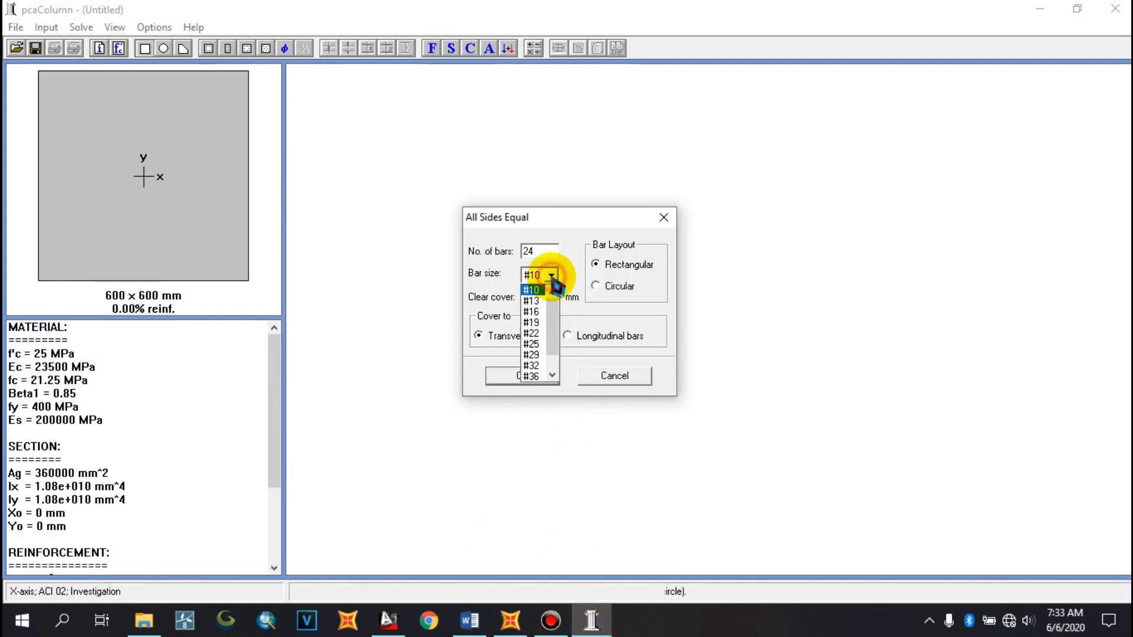
{"action": "mouse_move", "coordinate": [551, 316]}
{"action": "left_mouse_down"}
{"action": "mouse_move", "coordinate": [557, 357]}
{"action": "mouse_move", "coordinate": [554, 321]}
{"action": "left_mouse_up"}
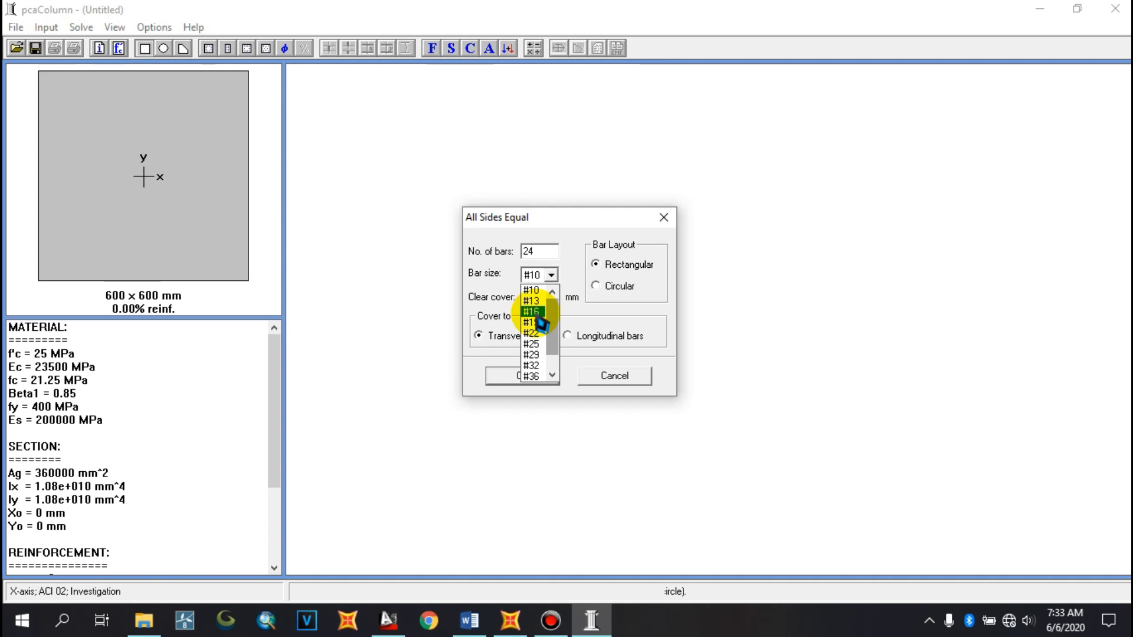
{"action": "left_click", "coordinate": [533, 312]}
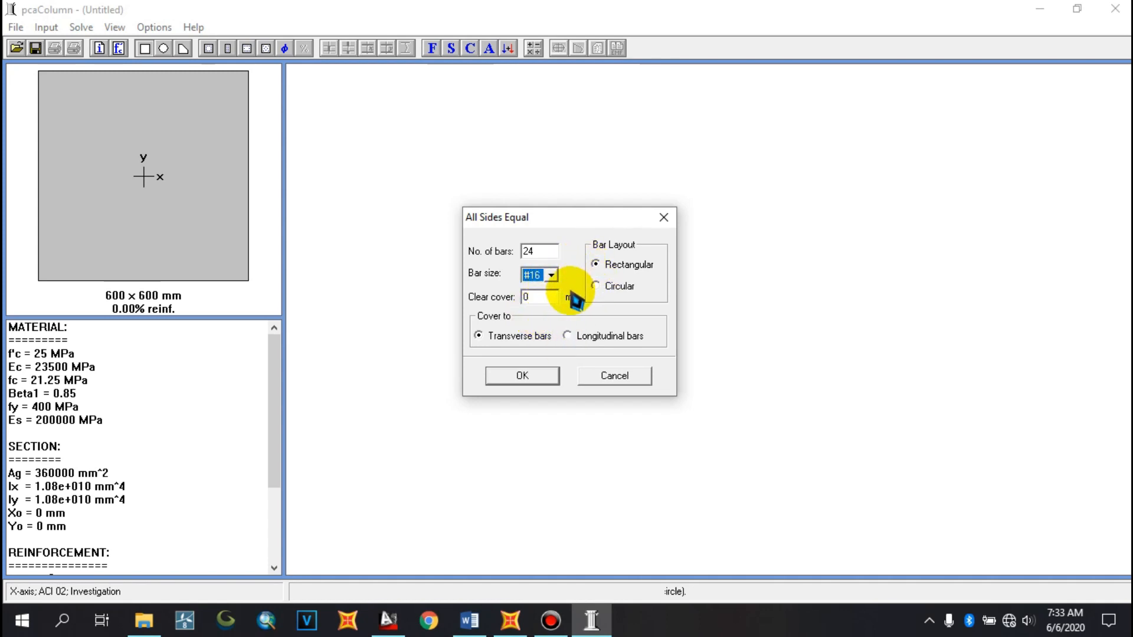
Set the clear cover to 40 mm and confirm the all-sides-equal reinforcement
{"action": "key", "text": "Tab"}
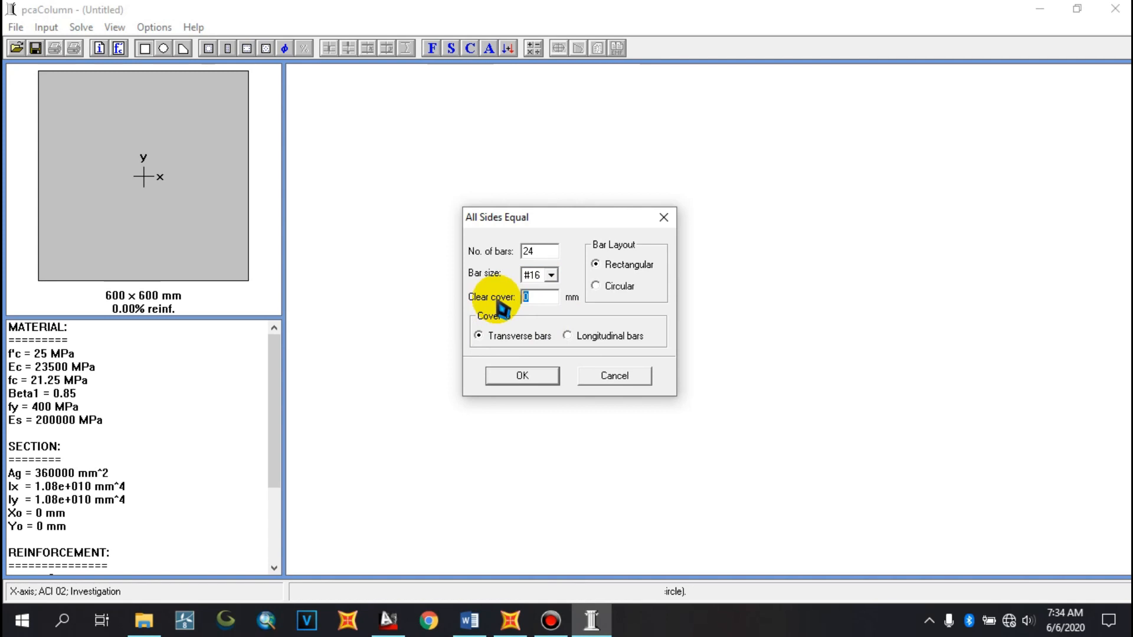
{"action": "left_click", "coordinate": [470, 620]}
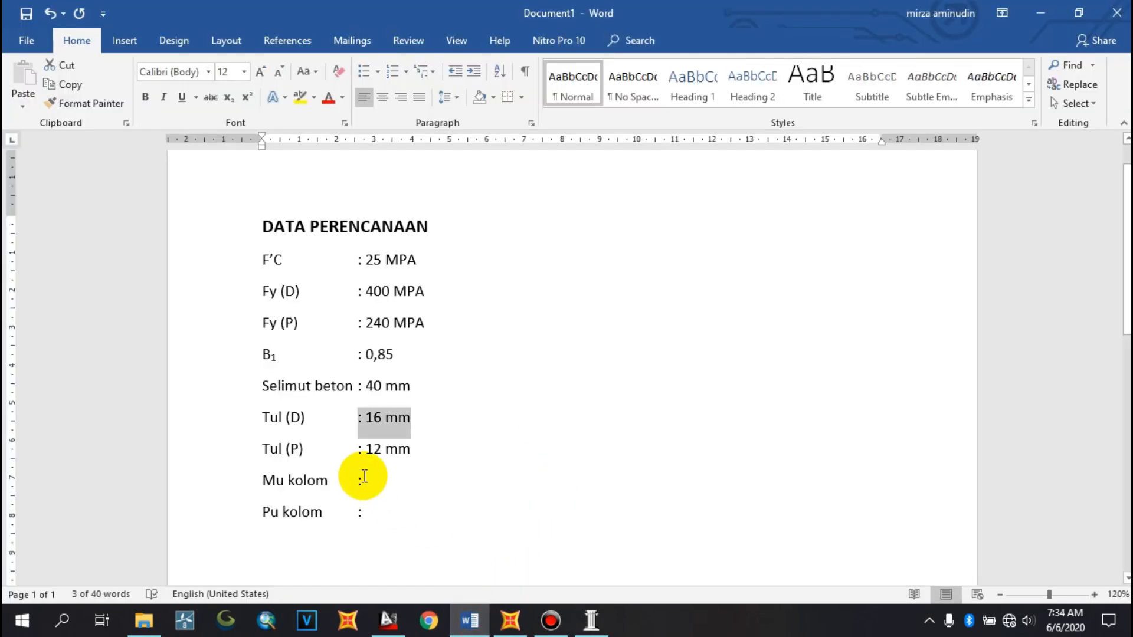
{"action": "left_click", "coordinate": [588, 623]}
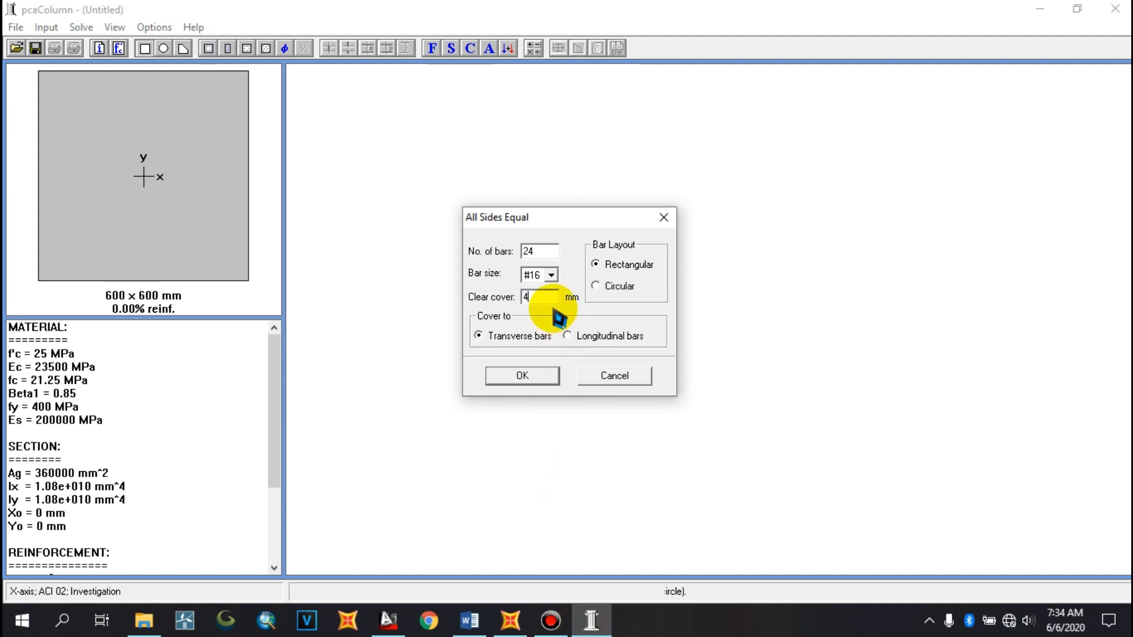
{"action": "type", "text": "0"}
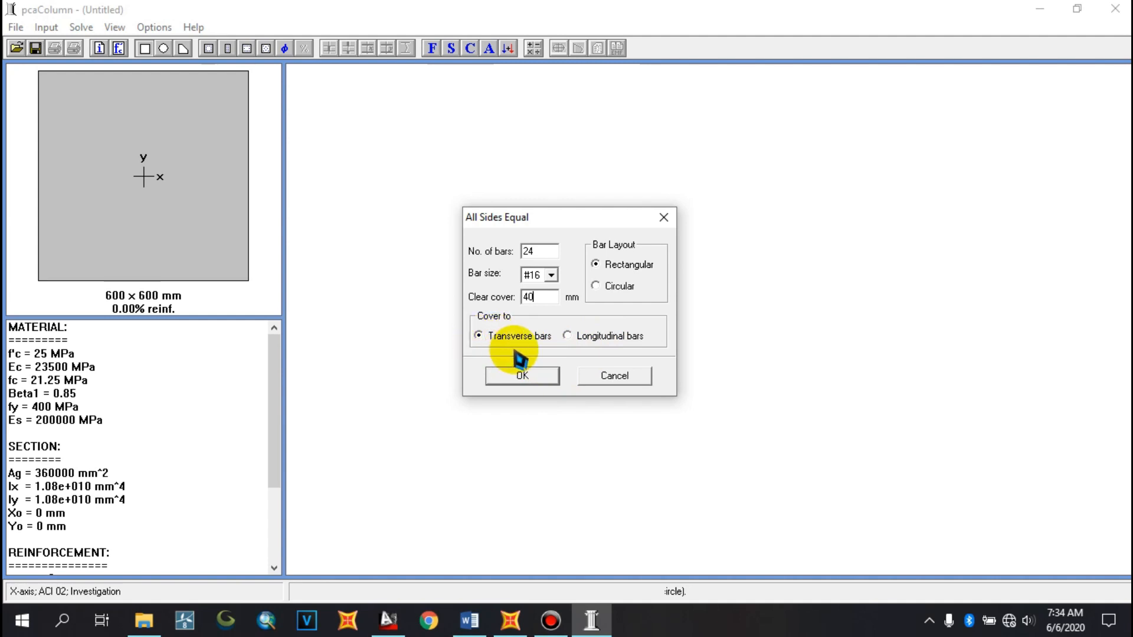
{"action": "left_click", "coordinate": [522, 376]}
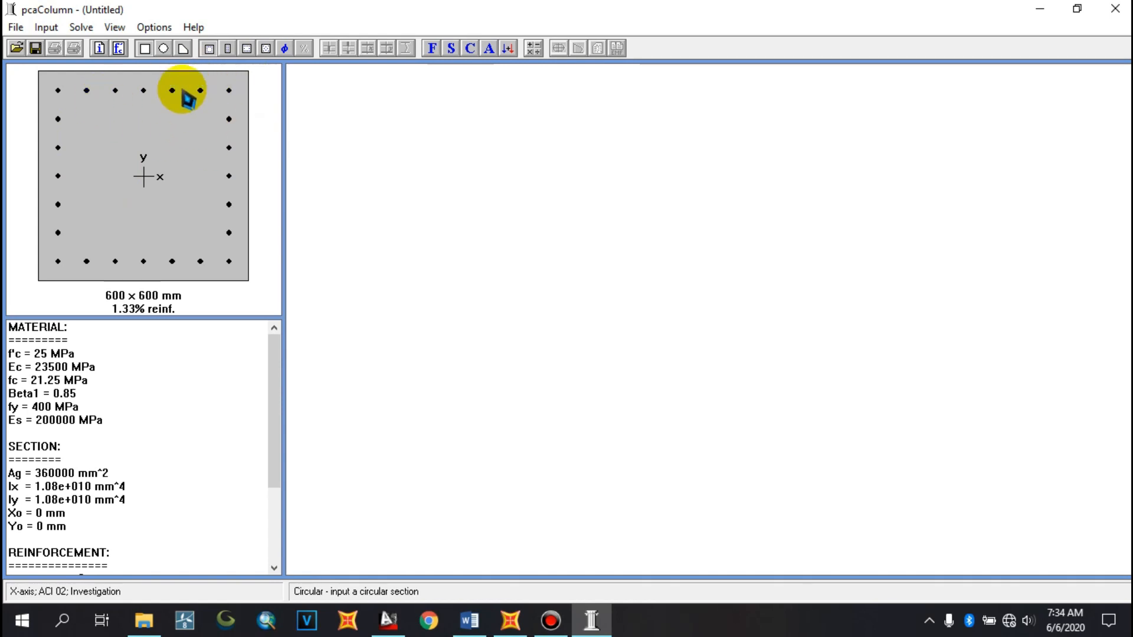
Open the Factored Loads input dialog and move it aside
{"action": "left_click", "coordinate": [55, 30]}
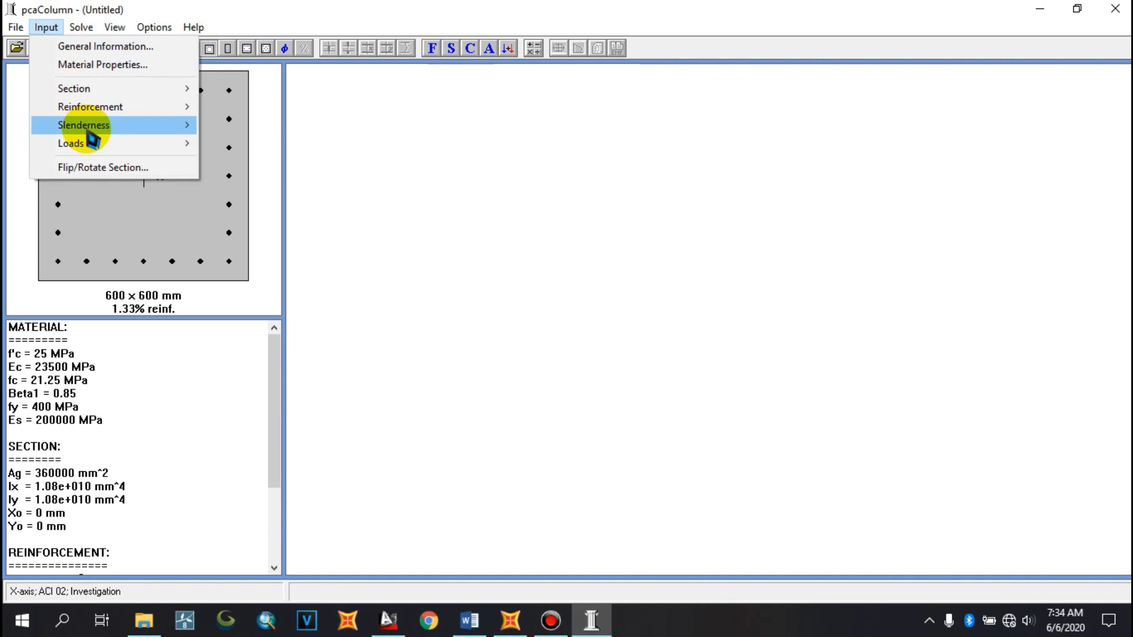
{"action": "mouse_move", "coordinate": [93, 148]}
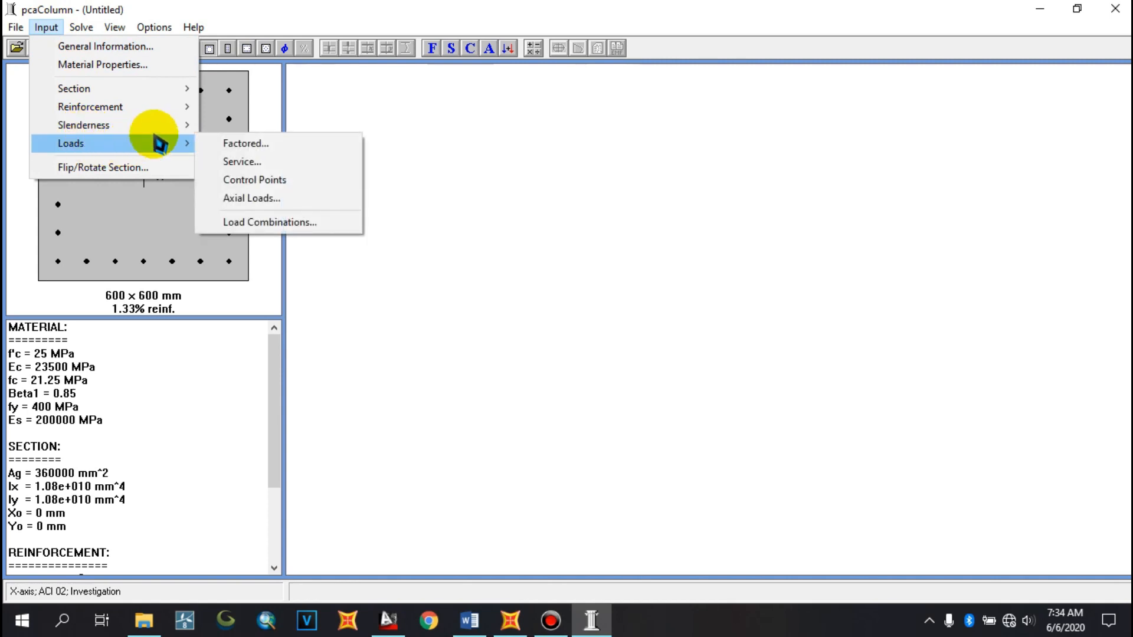
{"action": "left_click", "coordinate": [288, 152]}
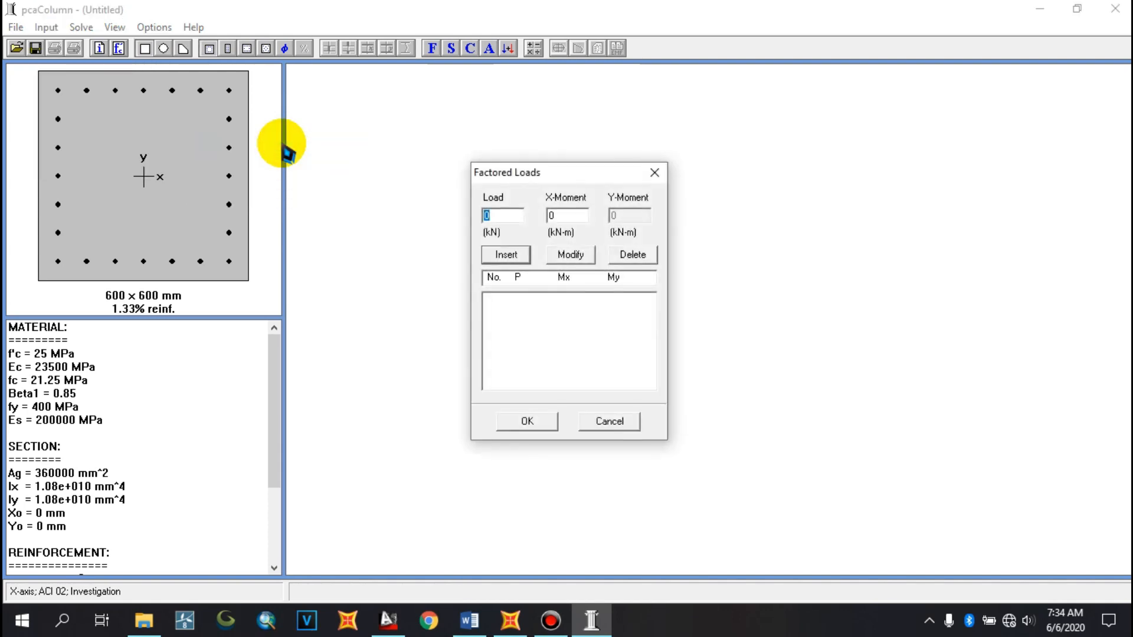
{"action": "left_click_drag", "start_coordinate": [568, 177], "coordinate": [529, 132]}
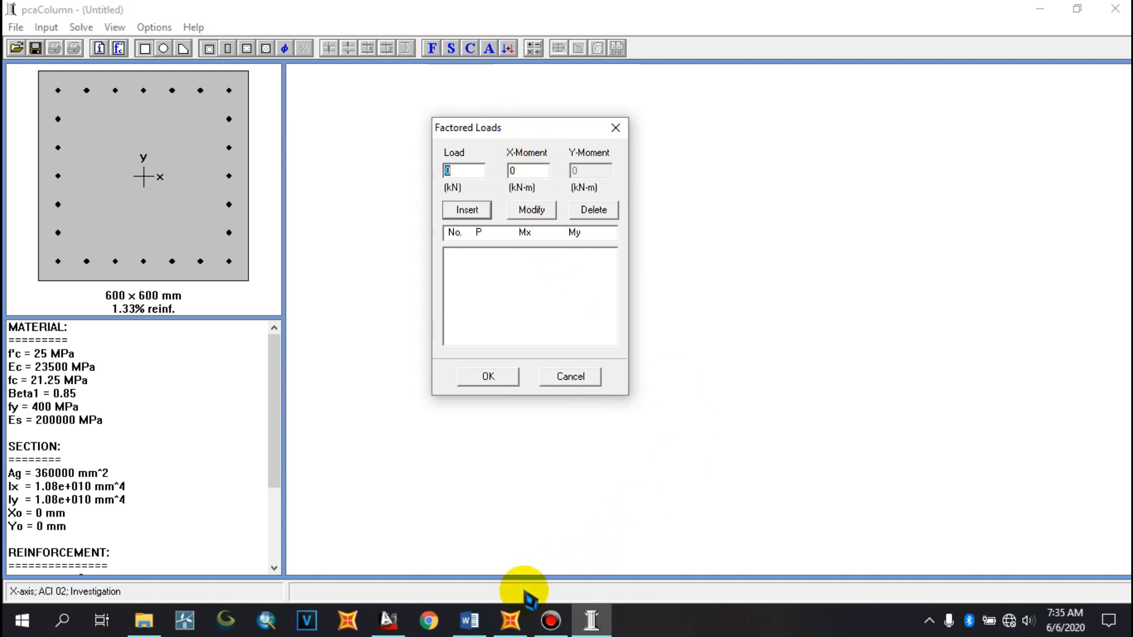
Switch to SAP2000, select the ground-floor column in the 3-D view, and run the analysis for all load cases
{"action": "left_click", "coordinate": [521, 631]}
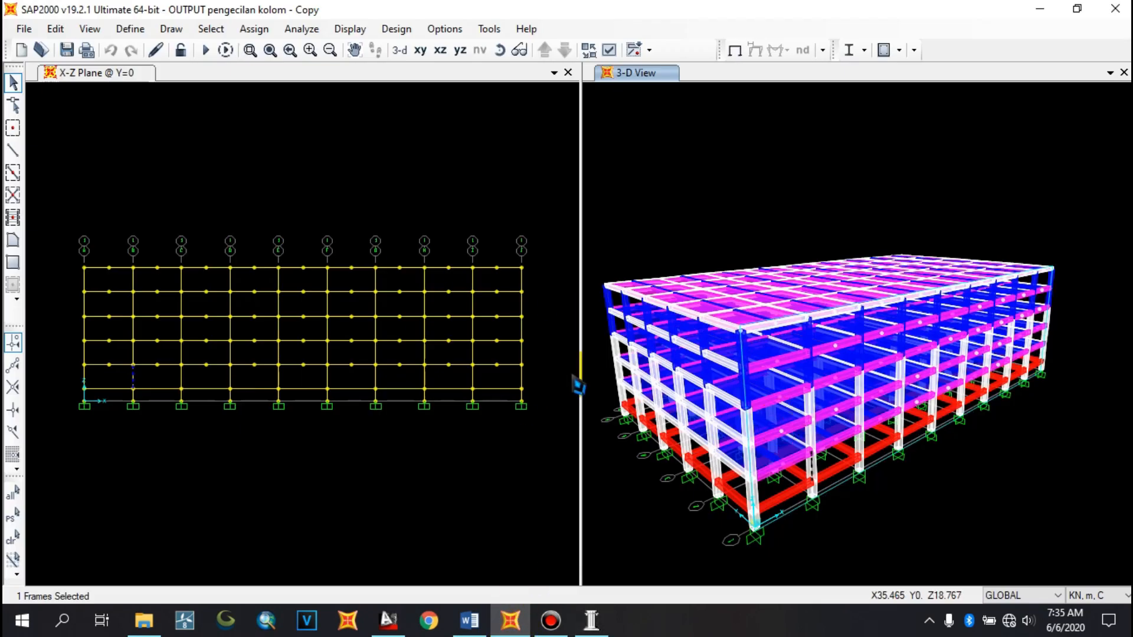
{"action": "left_click", "coordinate": [975, 520]}
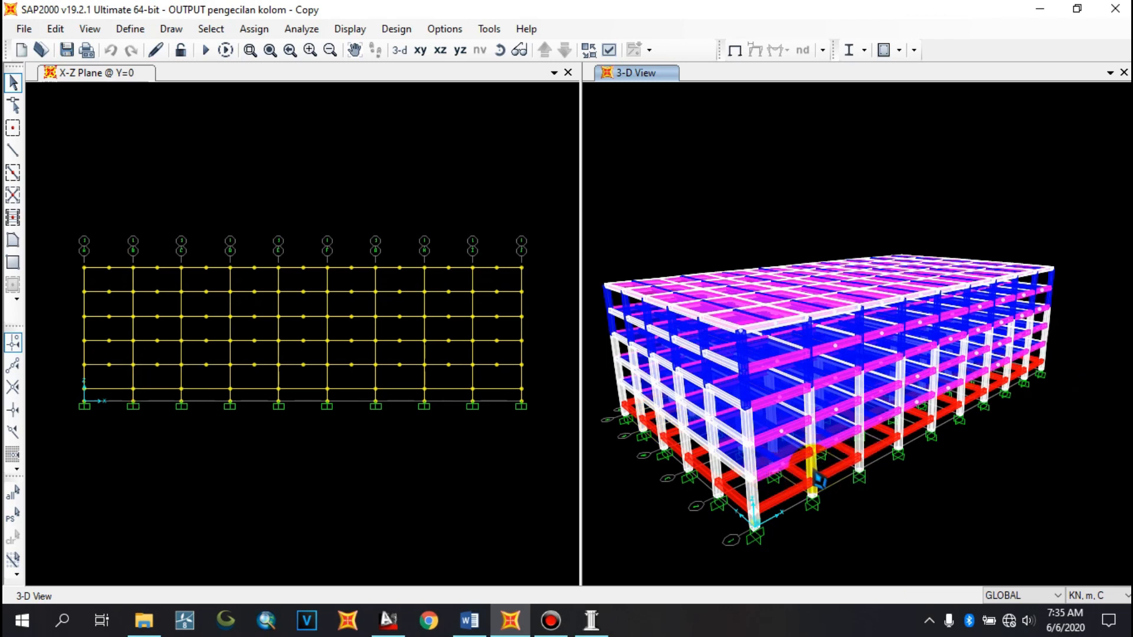
{"action": "left_click", "coordinate": [814, 474]}
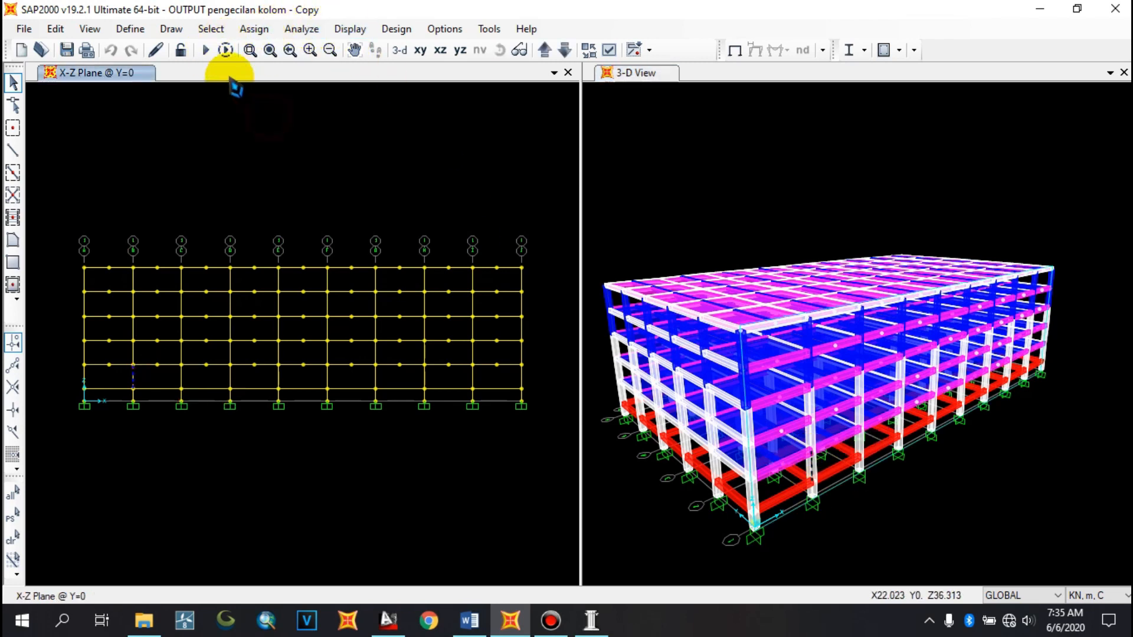
{"action": "left_click", "coordinate": [205, 50]}
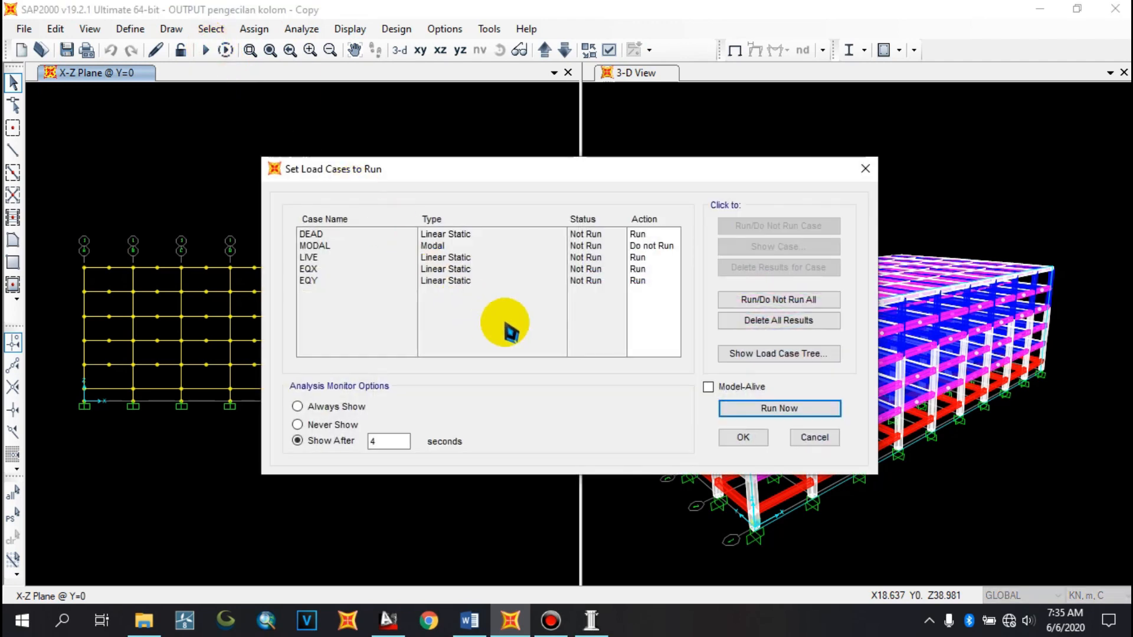
{"action": "left_click", "coordinate": [725, 404]}
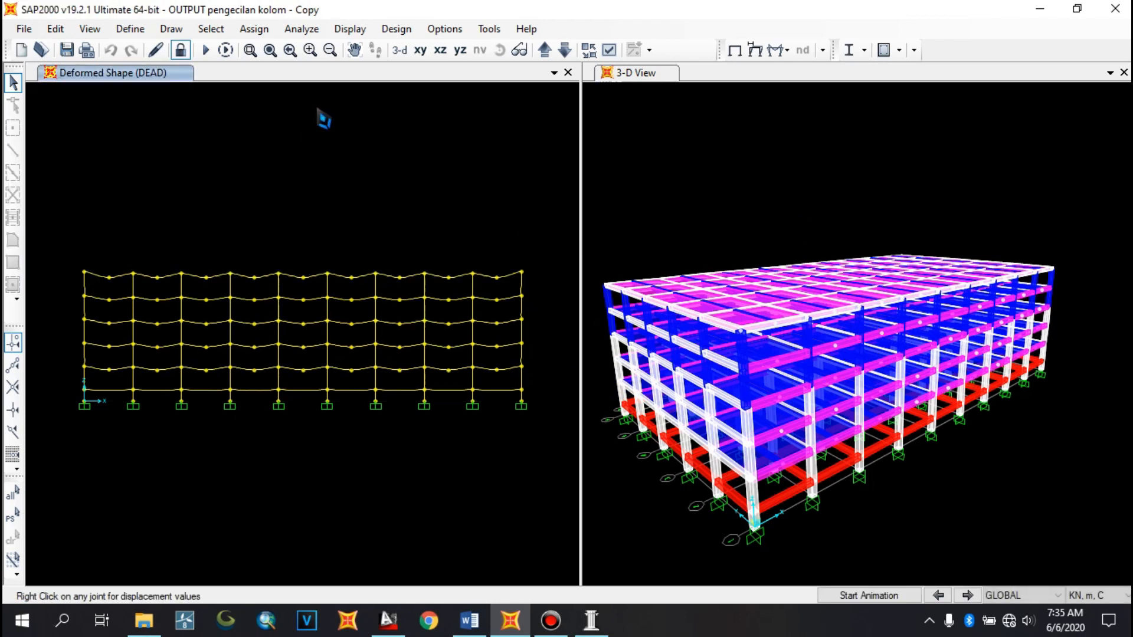
{"action": "left_click", "coordinate": [813, 472]}
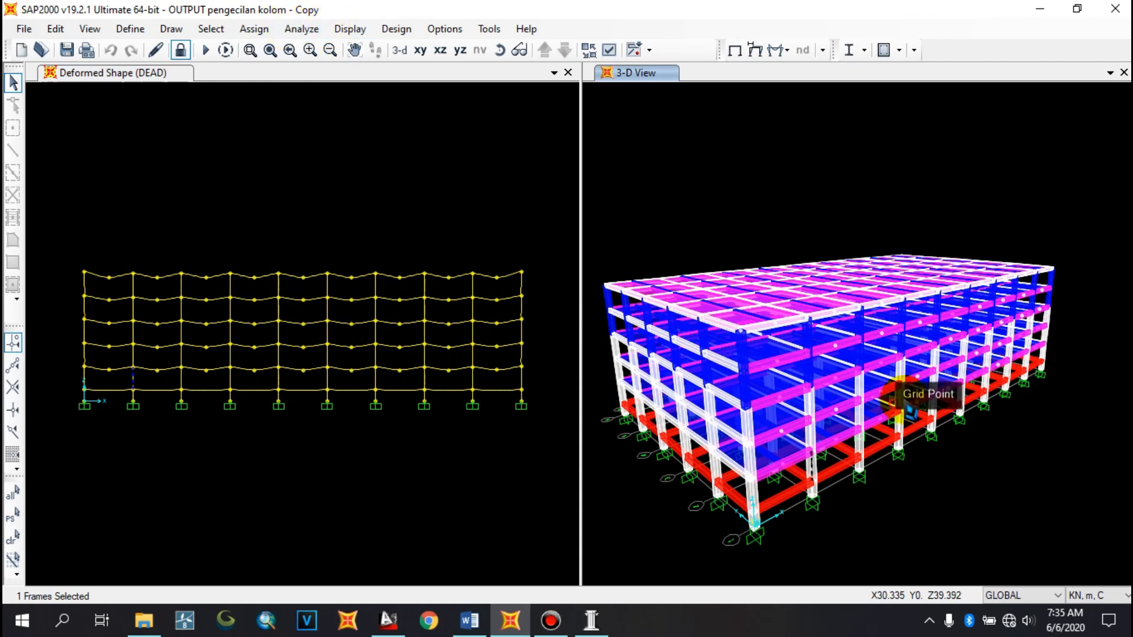
Display the Element Output analysis result tables for the selected column
{"action": "left_click", "coordinate": [360, 28]}
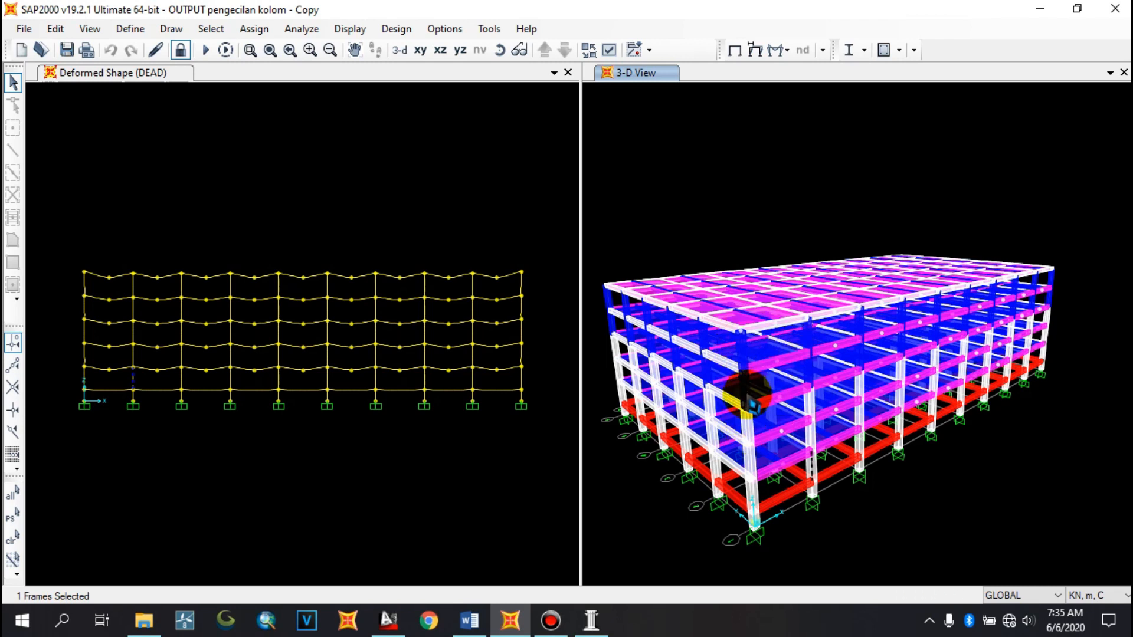
{"action": "left_click", "coordinate": [349, 29]}
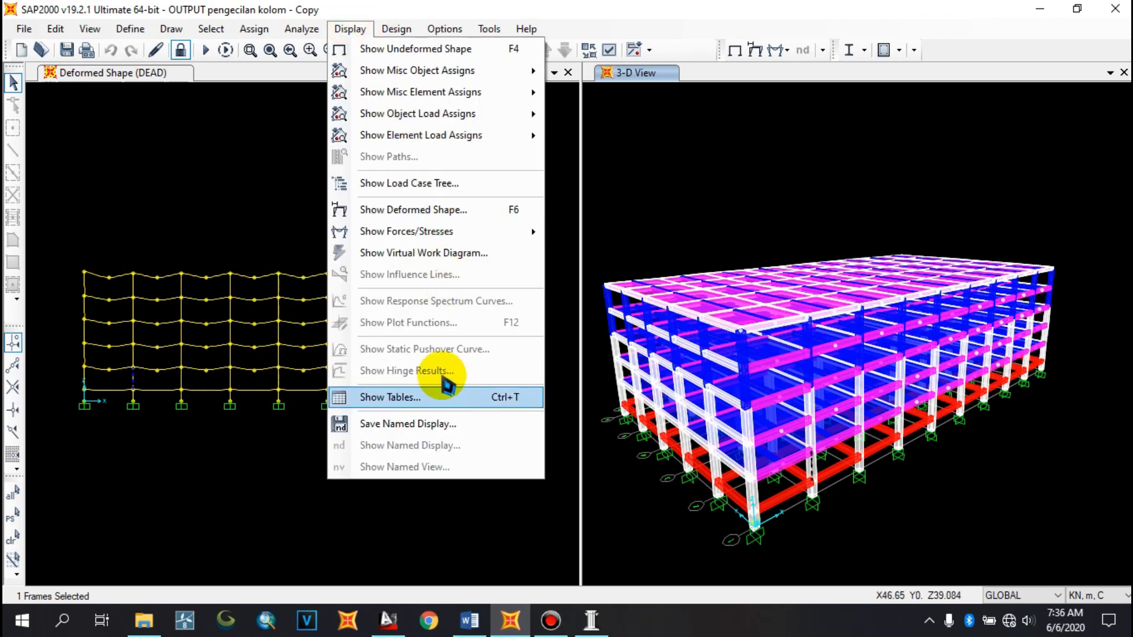
{"action": "left_click", "coordinate": [416, 401]}
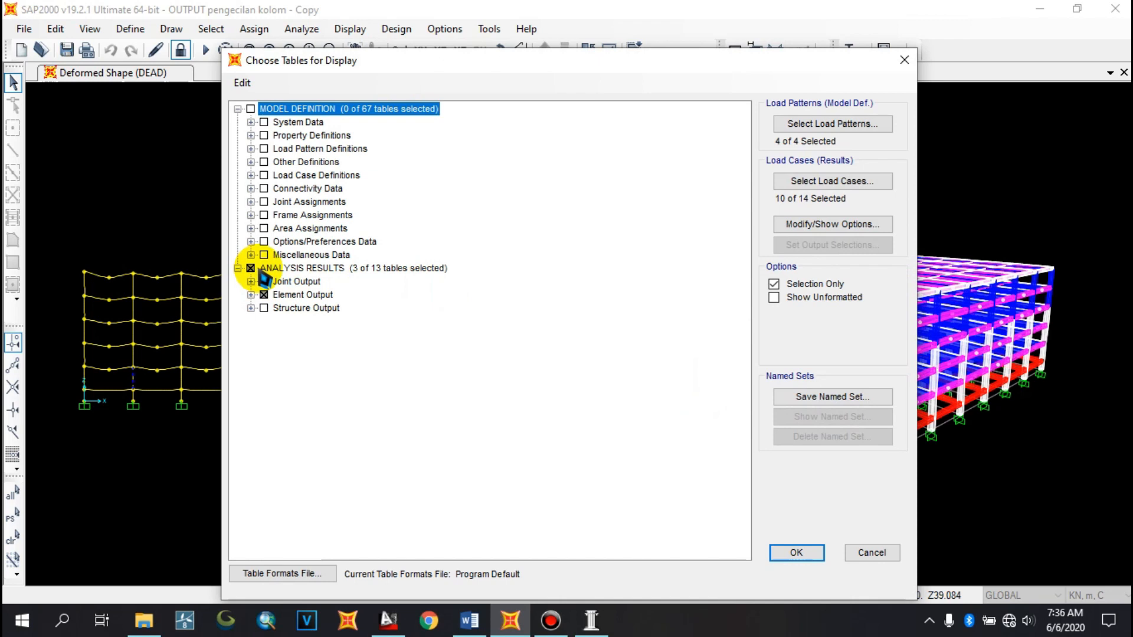
{"action": "left_click", "coordinate": [250, 295]}
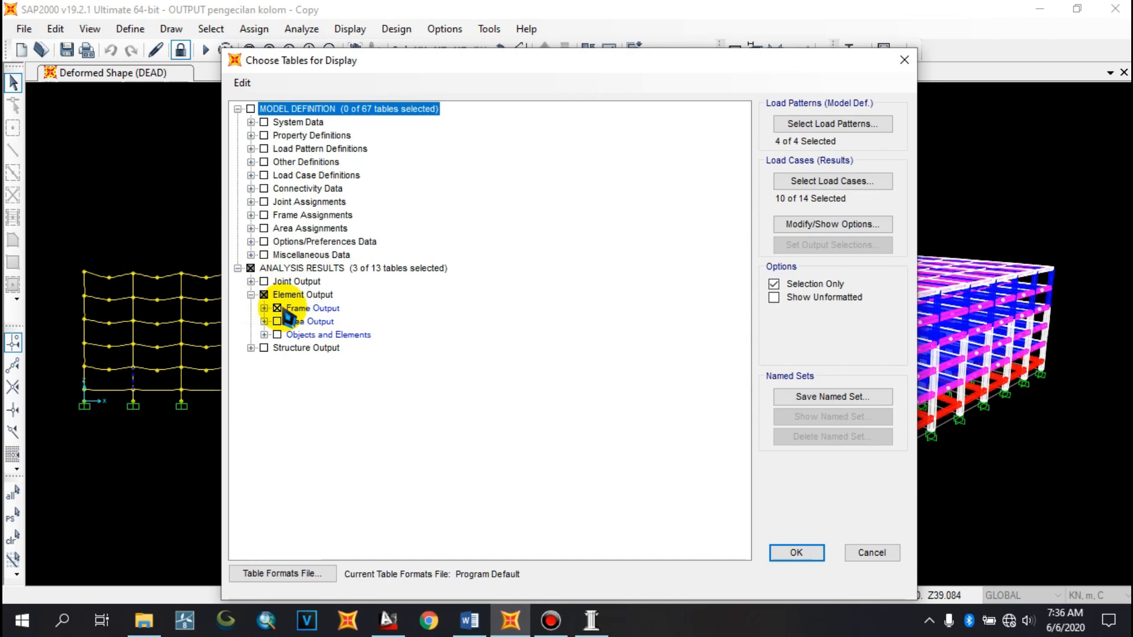
{"action": "left_click", "coordinate": [800, 553]}
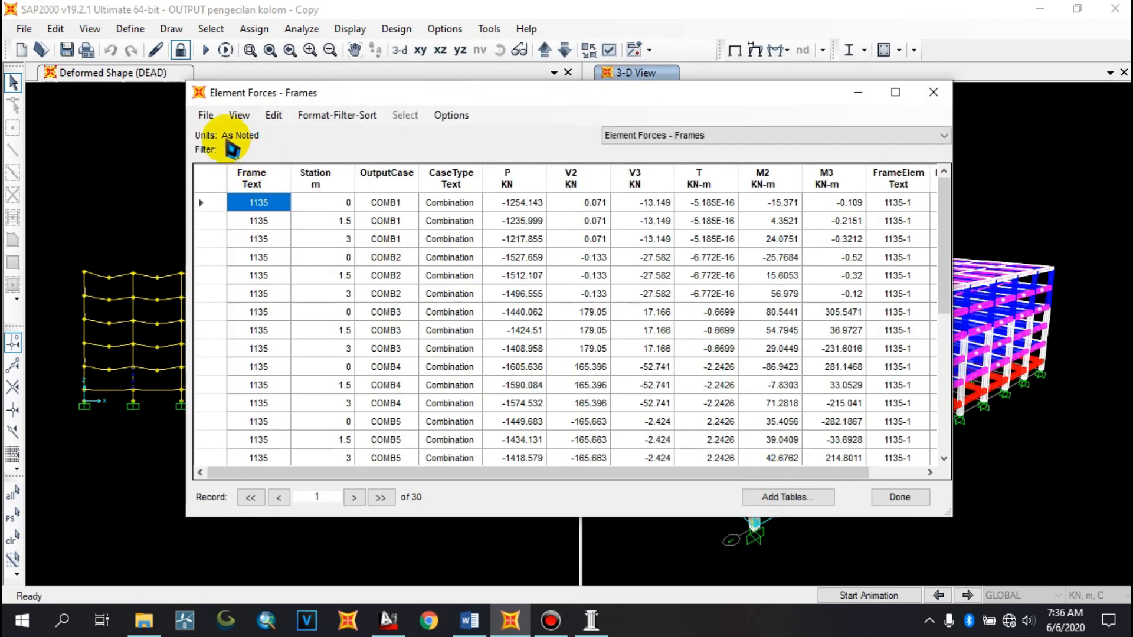
Export the Element Forces - Frames table to Excel
{"action": "left_click", "coordinate": [206, 115]}
{"action": "mouse_move", "coordinate": [310, 138]}
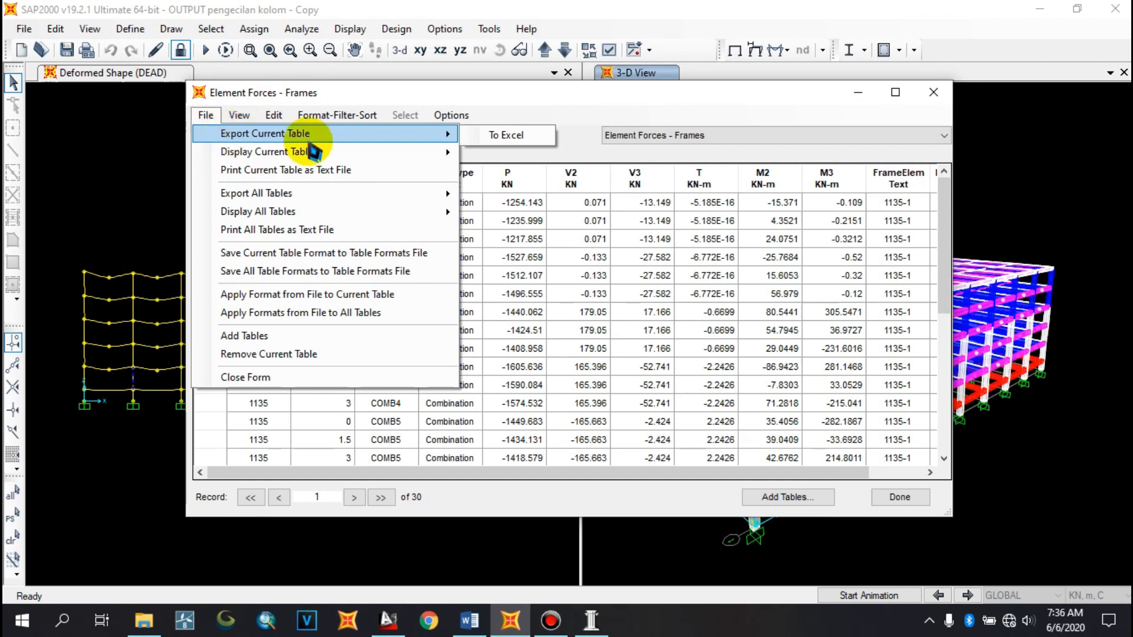
{"action": "left_click", "coordinate": [525, 135]}
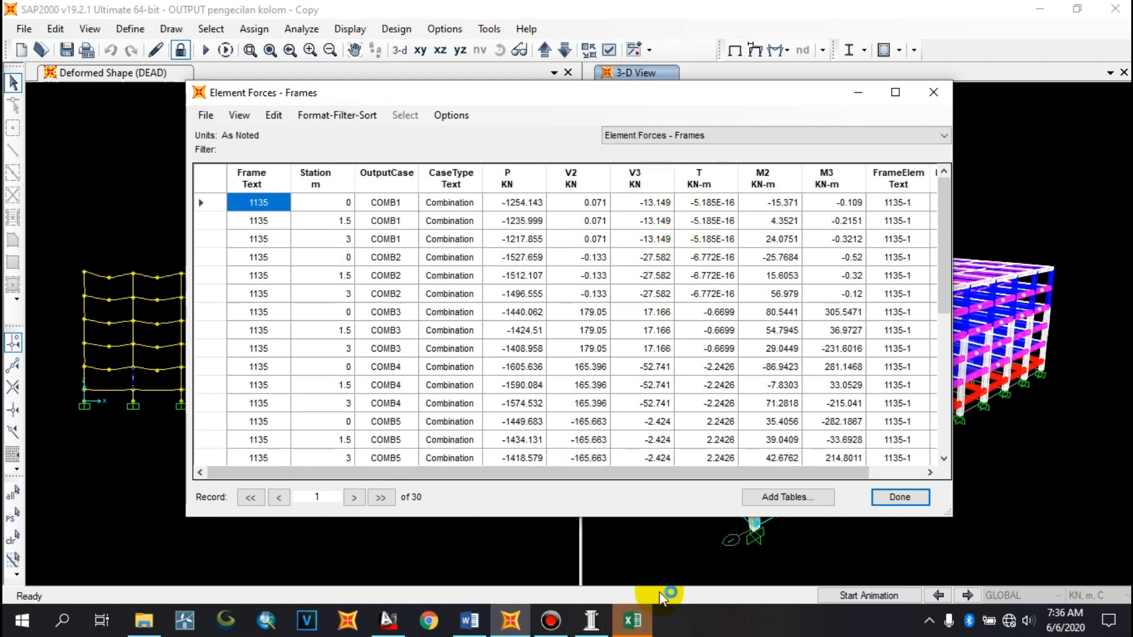
Close the forces table, switch to Excel, and copy the P column heading and unit into cell N2
{"action": "left_click", "coordinate": [900, 497]}
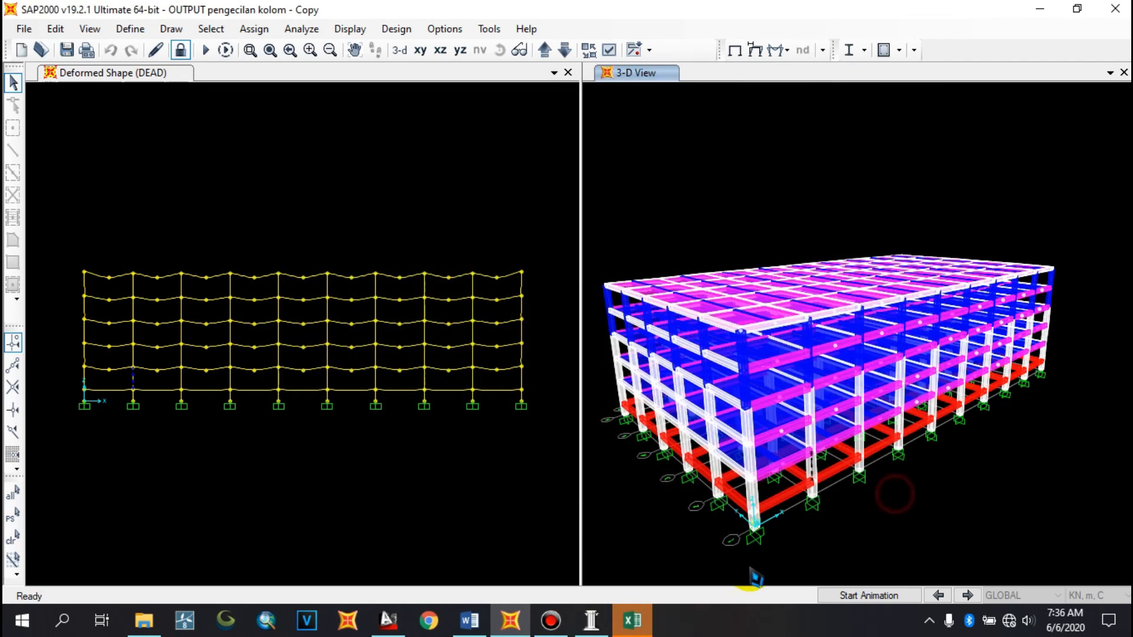
{"action": "left_click", "coordinate": [637, 619]}
{"action": "left_click", "coordinate": [607, 178]}
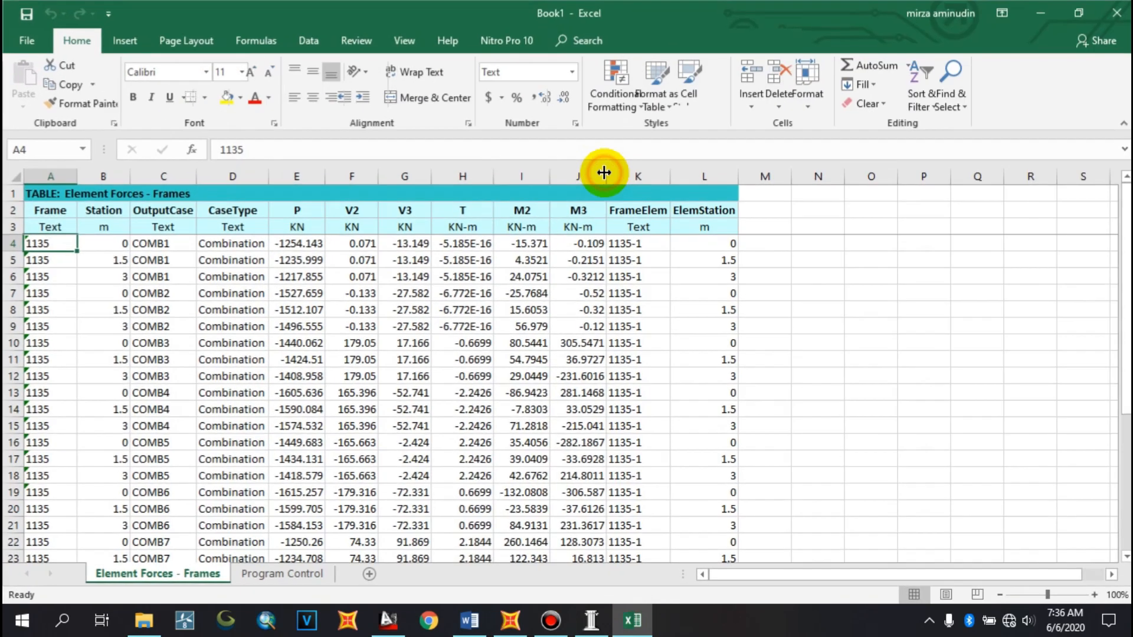
{"action": "left_click", "coordinate": [814, 243]}
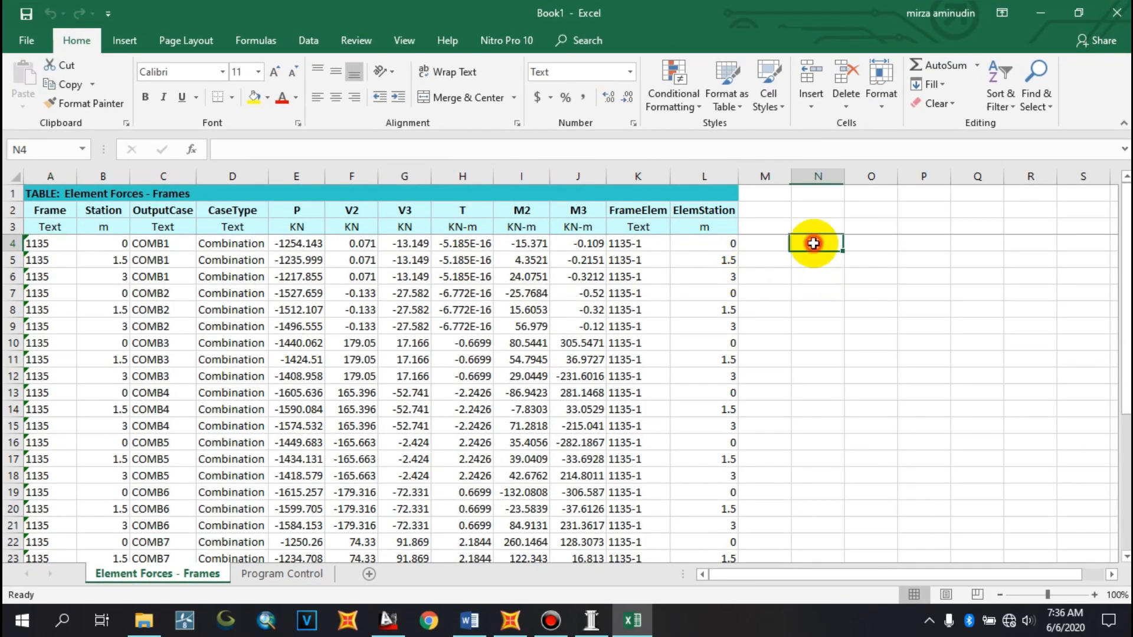
{"action": "left_click_drag", "start_coordinate": [298, 214], "coordinate": [314, 229]}
{"action": "key", "text": "ctrl+c"}
{"action": "left_click", "coordinate": [808, 214]}
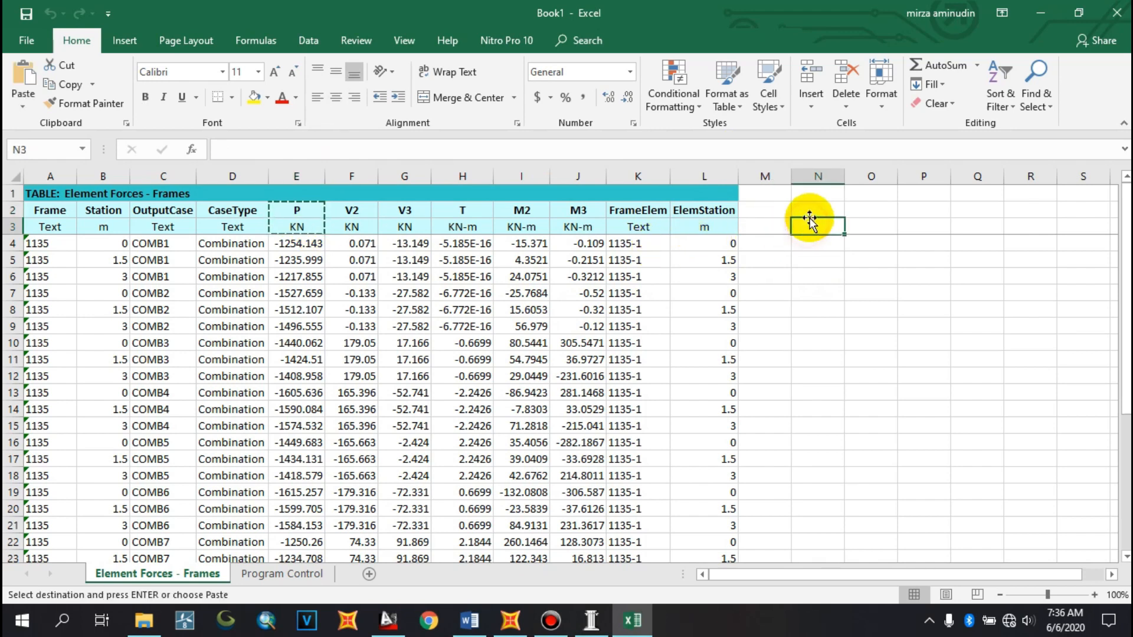
{"action": "key", "text": "ctrl+v"}
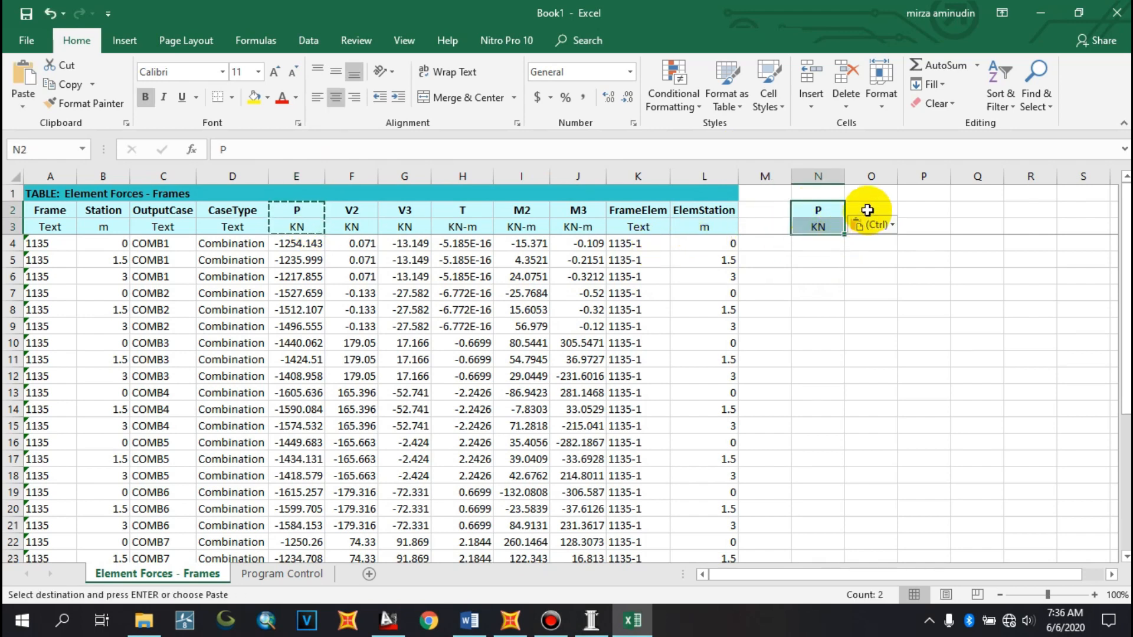
Copy the M3 column heading and unit into cell O2
{"action": "key", "text": "Escape"}
{"action": "left_click_drag", "start_coordinate": [571, 211], "coordinate": [576, 228]}
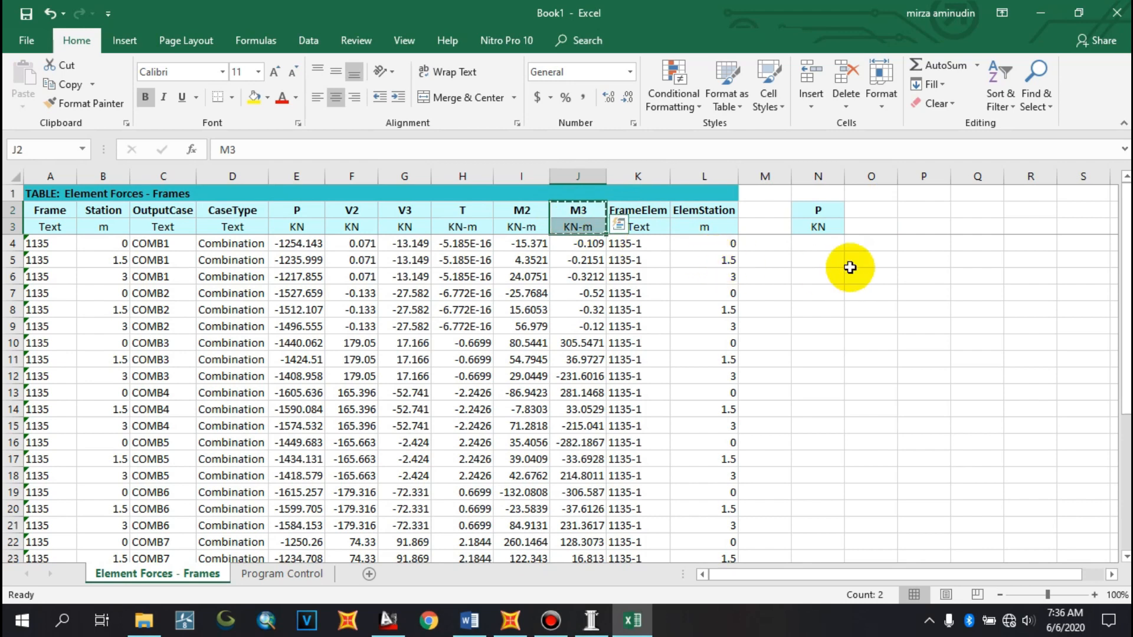
{"action": "key", "text": "ctrl+c"}
{"action": "left_click", "coordinate": [877, 212]}
{"action": "key", "text": "ctrl+v"}
{"action": "key", "text": "Escape"}
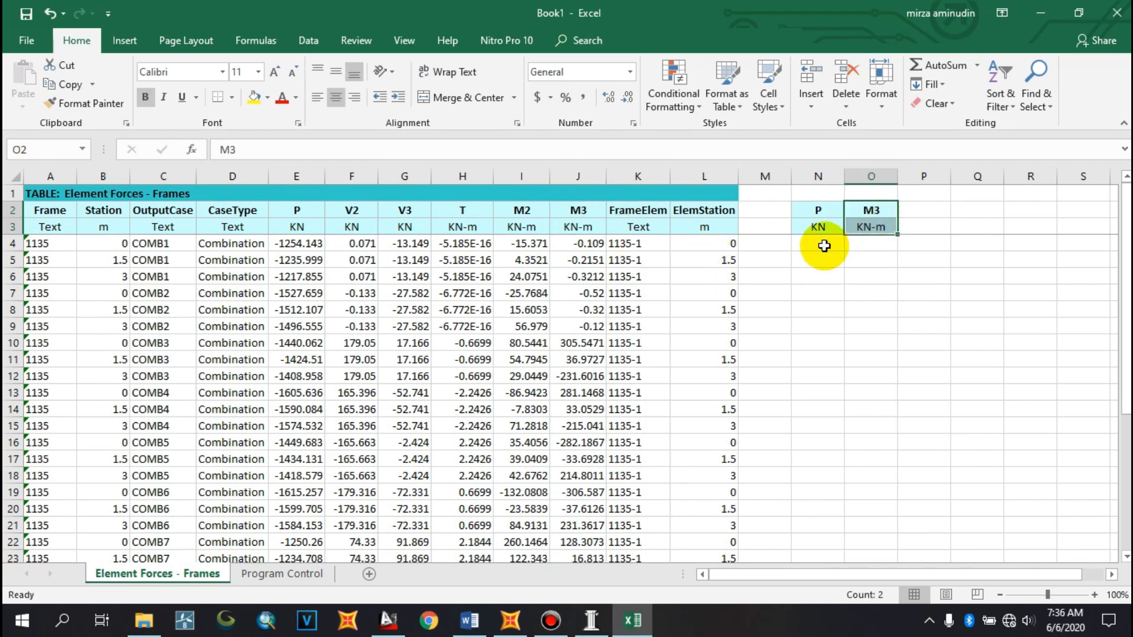
Enter the formula =MAX(E:E) in cell N4 to get the maximum axial force P
{"action": "left_click", "coordinate": [825, 245]}
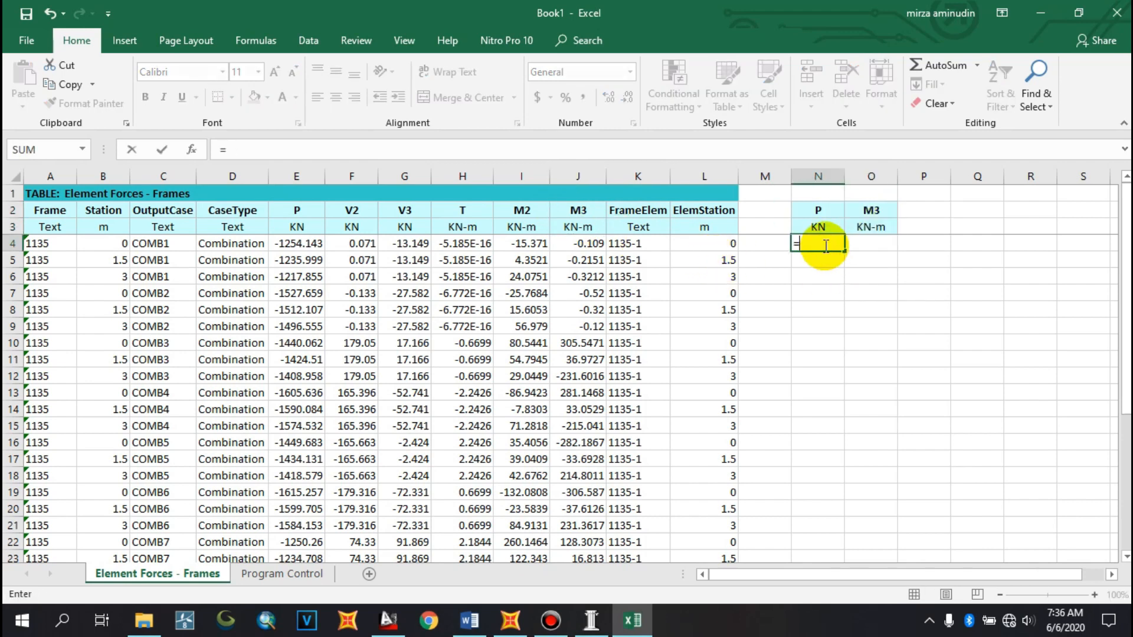
{"action": "type", "text": "=MAX9"}
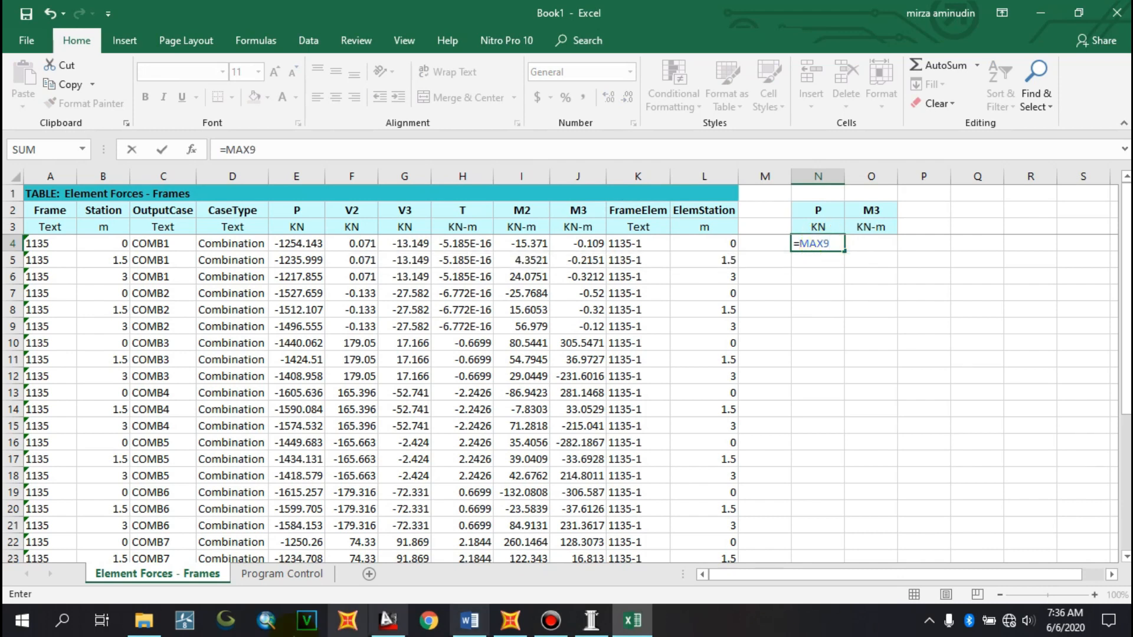
{"action": "key", "text": "BackSpace"}
{"action": "type", "text": "@"}
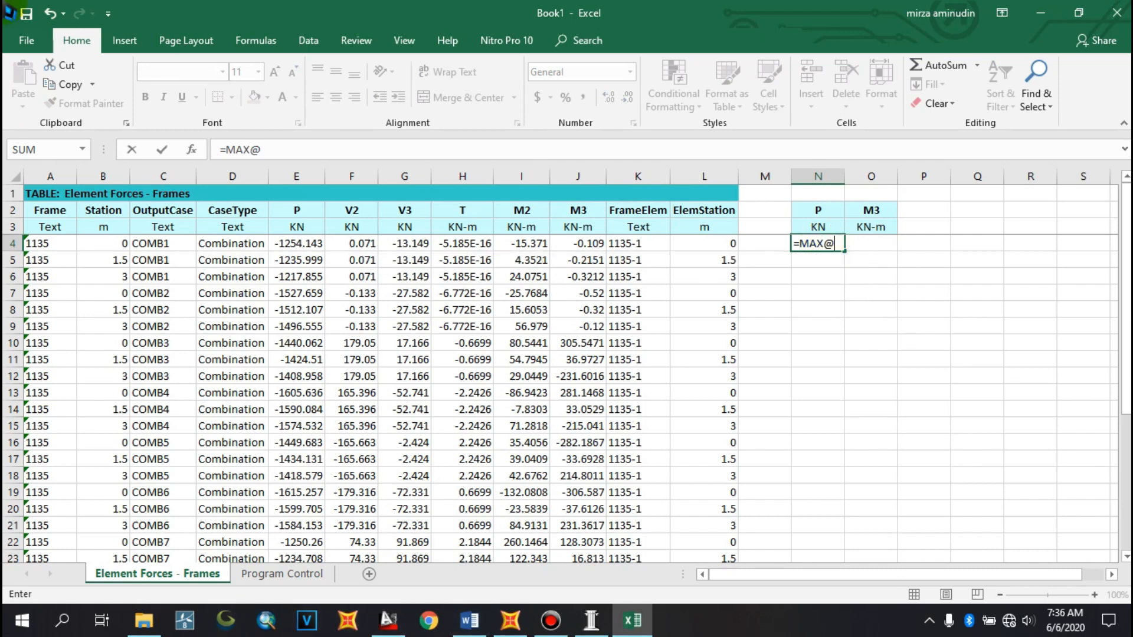
{"action": "key", "text": "BackSpace"}
{"action": "type", "text": "("}
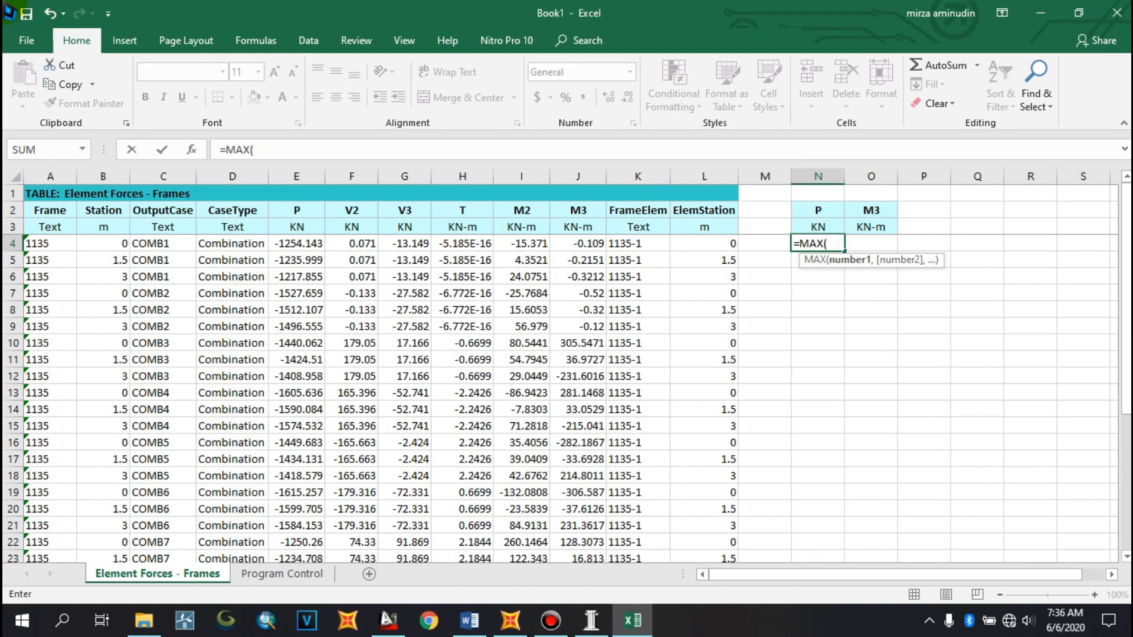
{"action": "left_click", "coordinate": [301, 175]}
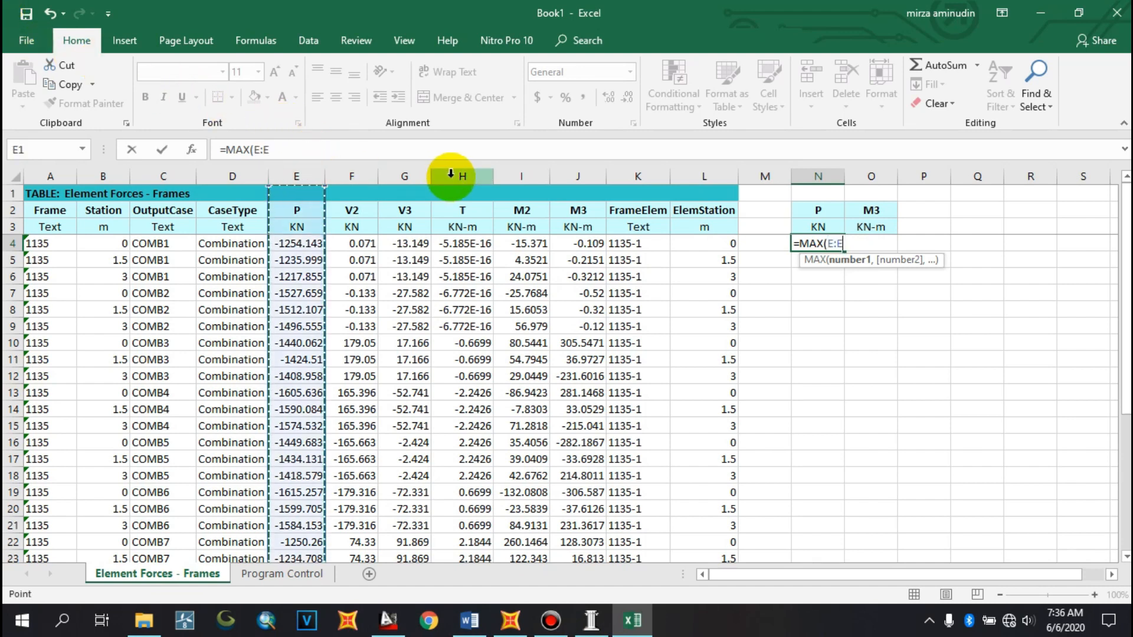
{"action": "key", "text": "Return"}
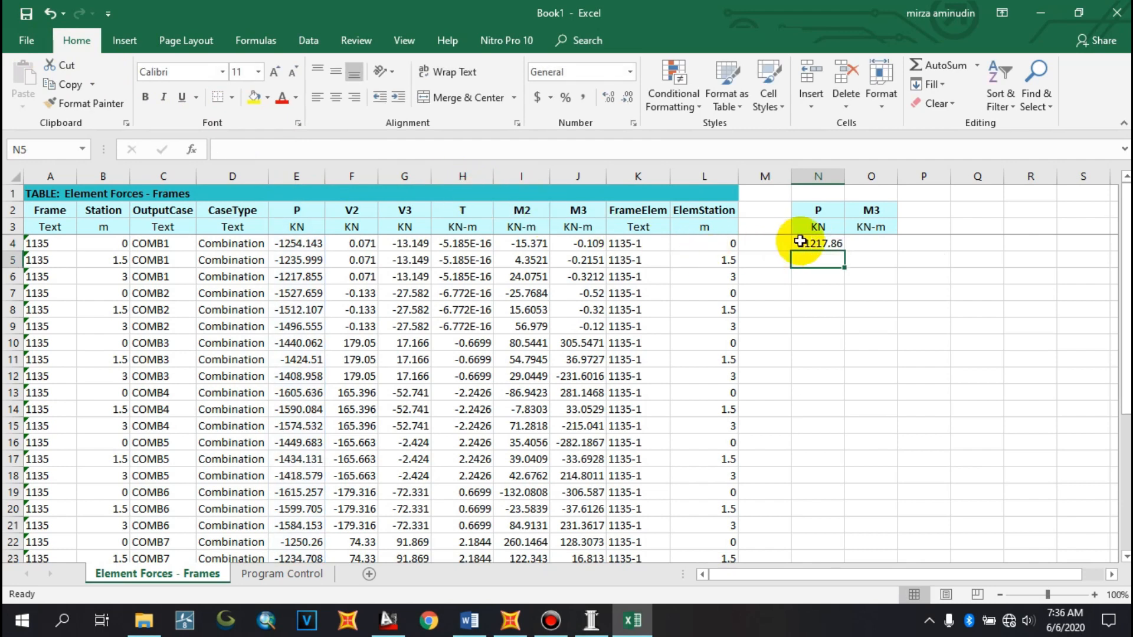
Enter the formula =MAX(J:J) in cell O4 to get the maximum moment M3
{"action": "left_click", "coordinate": [858, 243]}
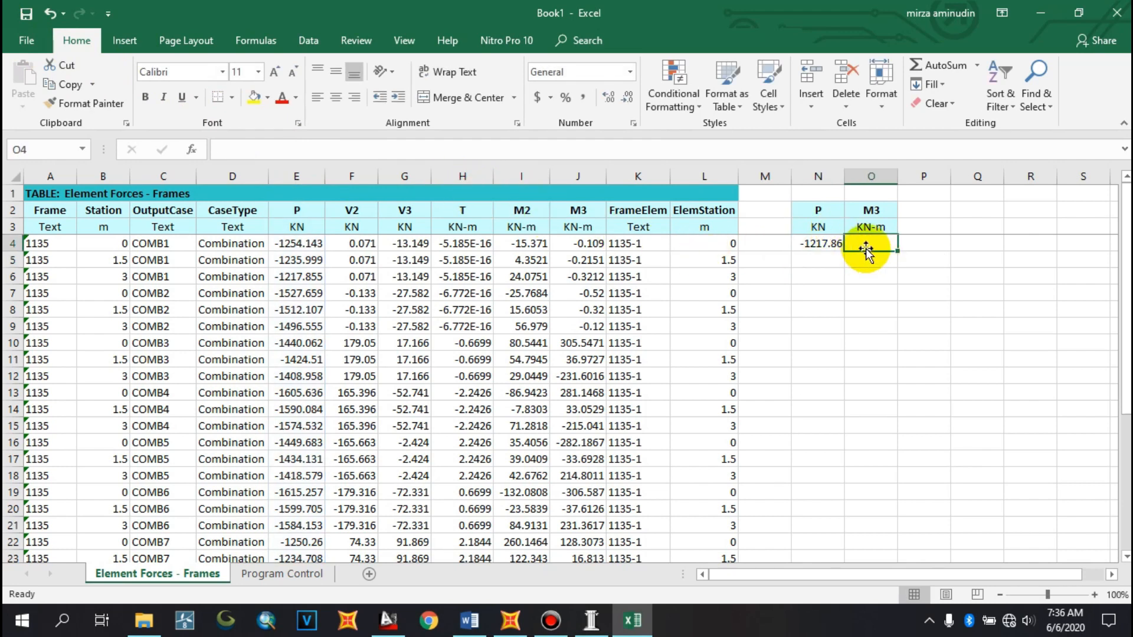
{"action": "left_click", "coordinate": [821, 249]}
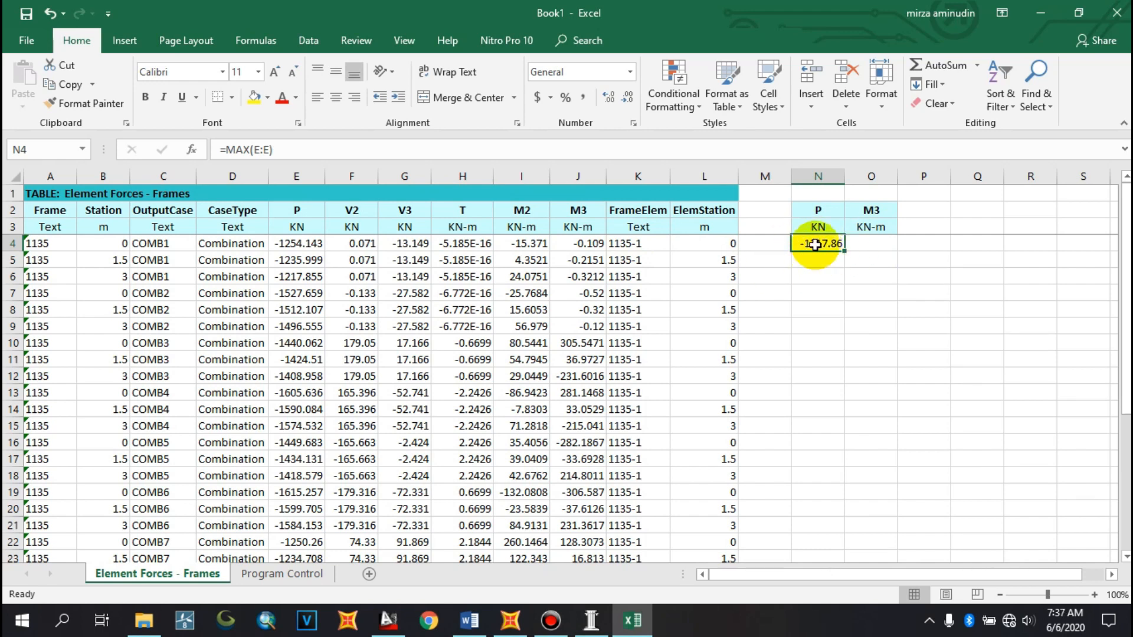
{"action": "left_click", "coordinate": [871, 243]}
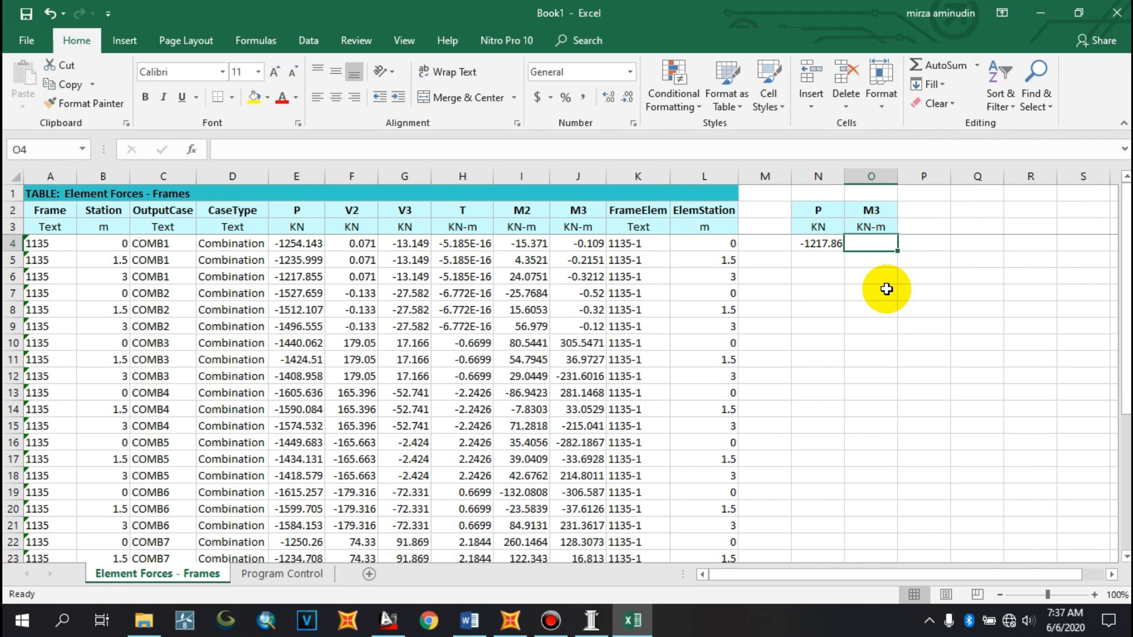
{"action": "type", "text": "=M"}
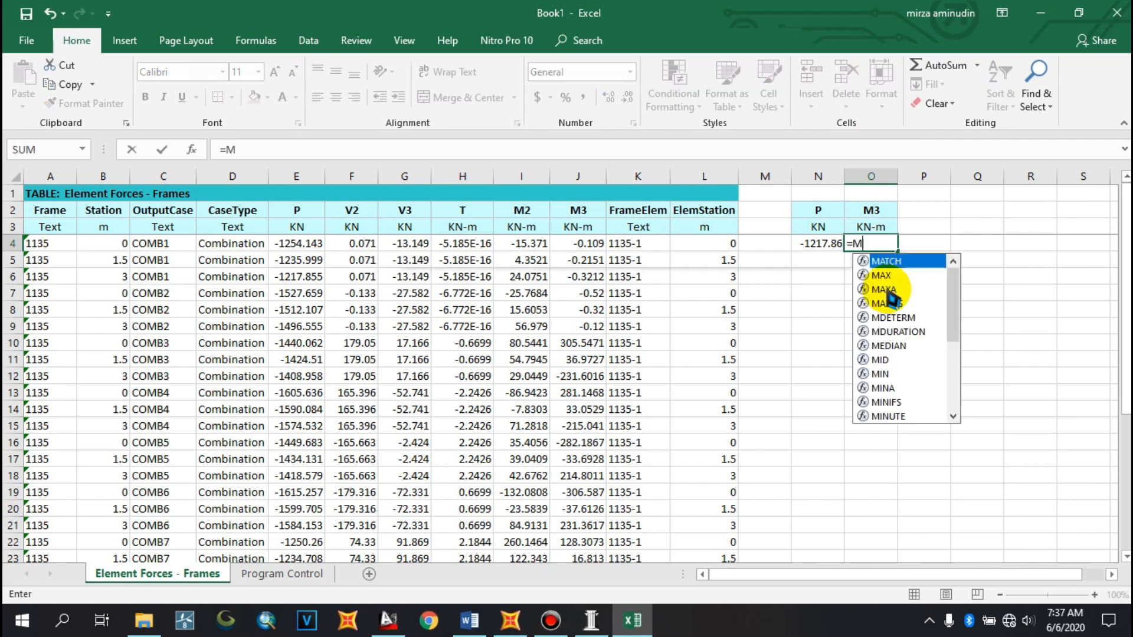
{"action": "type", "text": "AX("}
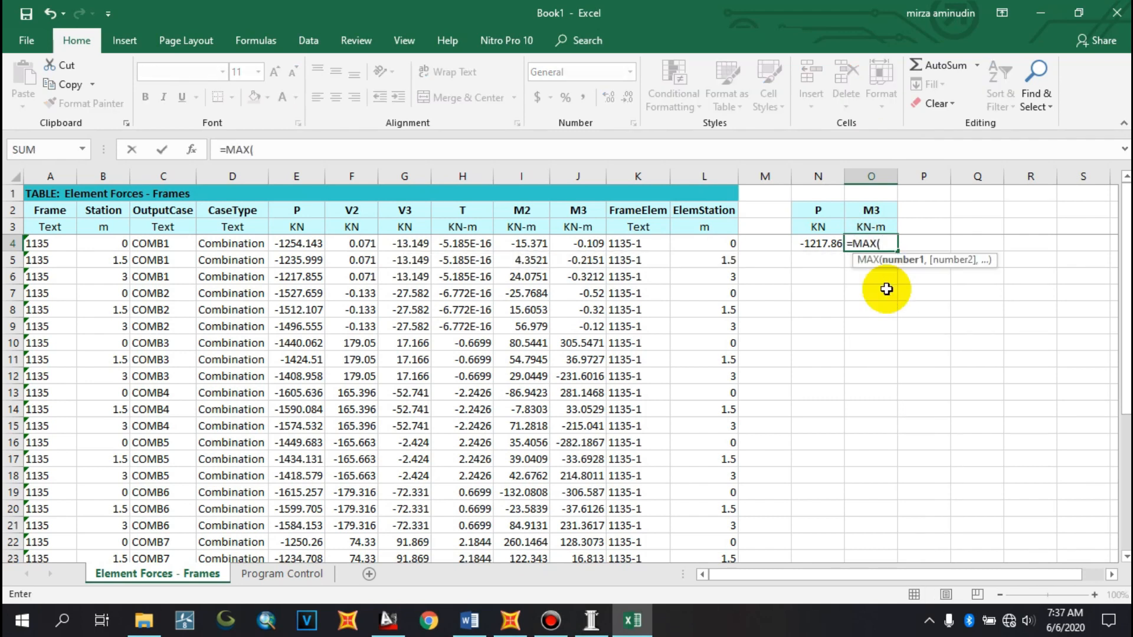
{"action": "left_click", "coordinate": [580, 171]}
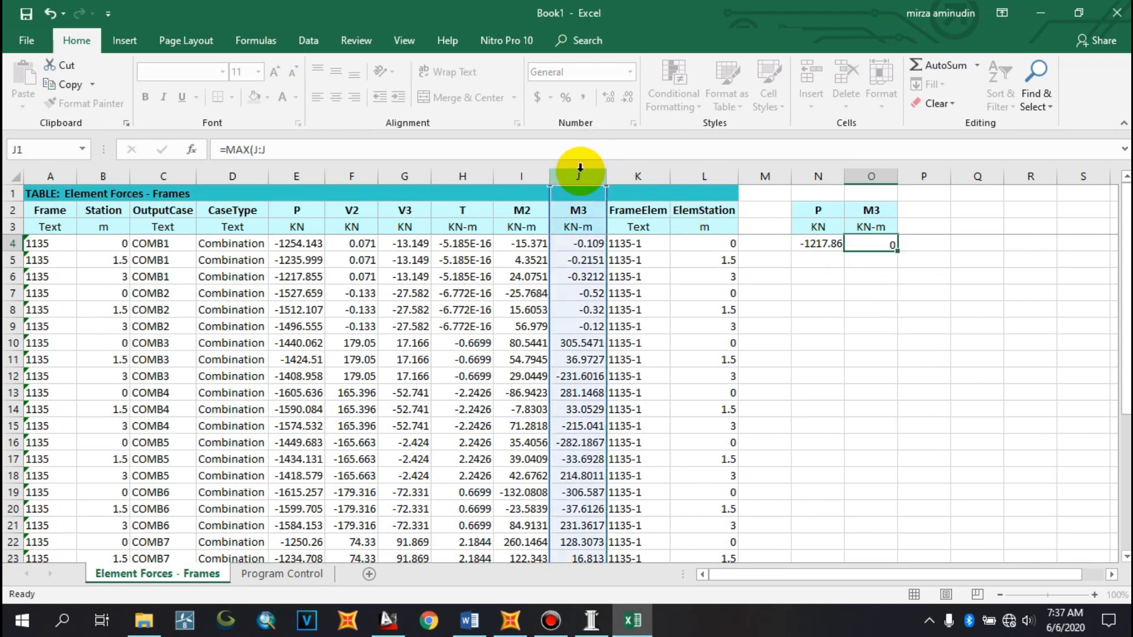
{"action": "key", "text": "Return"}
Switch to pcaColumn and enter a factored load of 1217 kN in the Factored Loads dialog
{"action": "left_click", "coordinate": [997, 308]}
{"action": "left_click", "coordinate": [816, 246]}
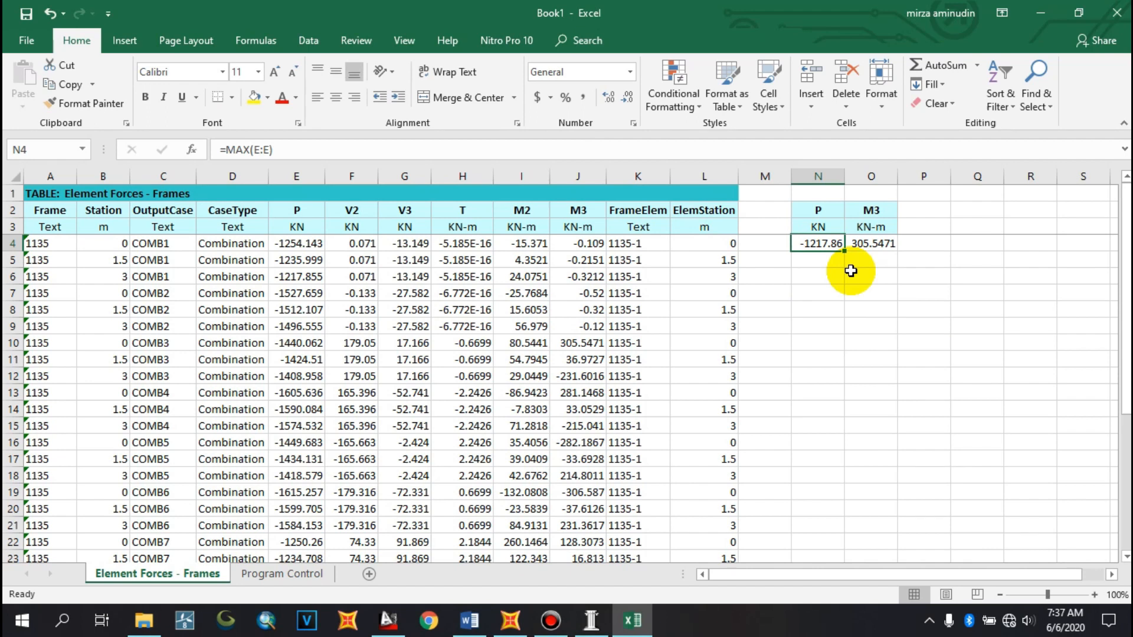
{"action": "key", "text": "ctrl+c"}
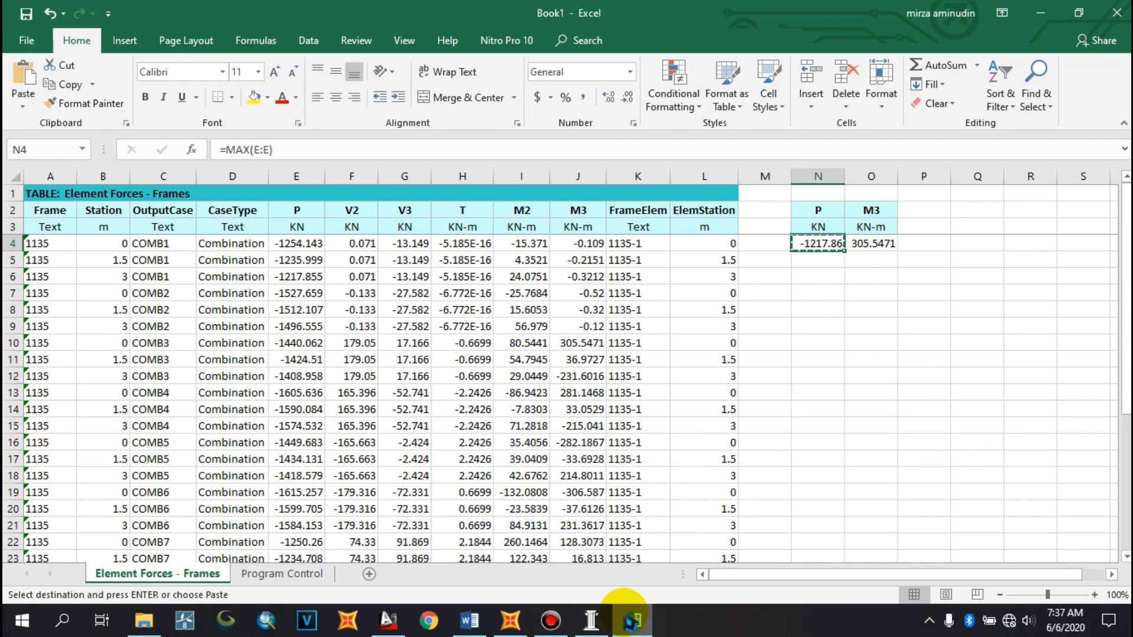
{"action": "key", "text": "Escape"}
{"action": "left_click", "coordinate": [821, 274]}
{"action": "left_click", "coordinate": [817, 241]}
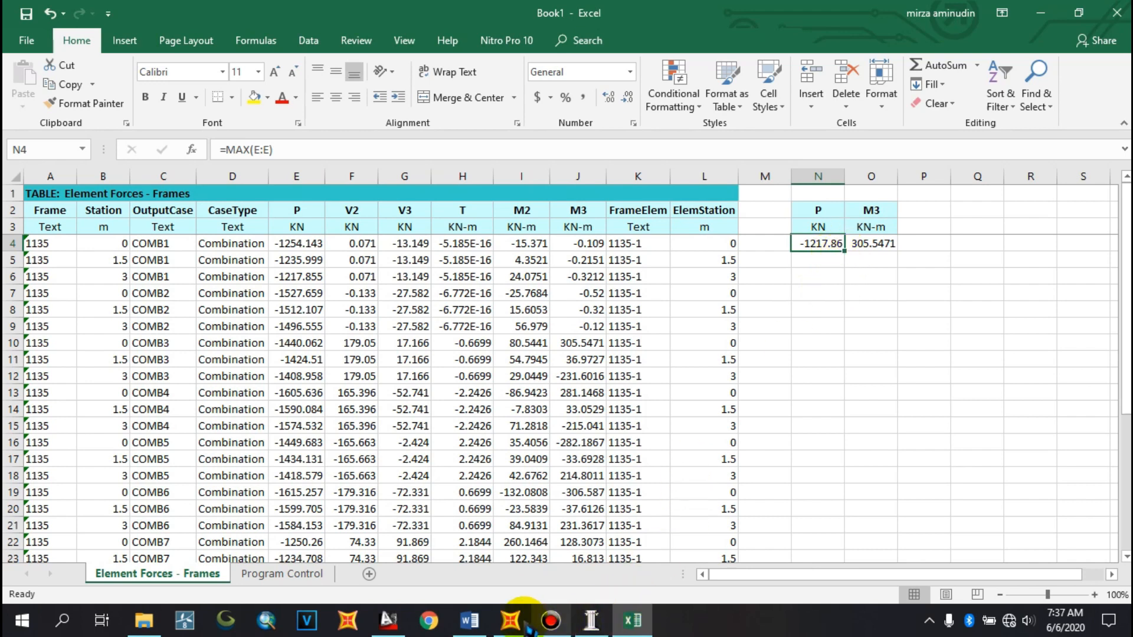
{"action": "left_click", "coordinate": [589, 619]}
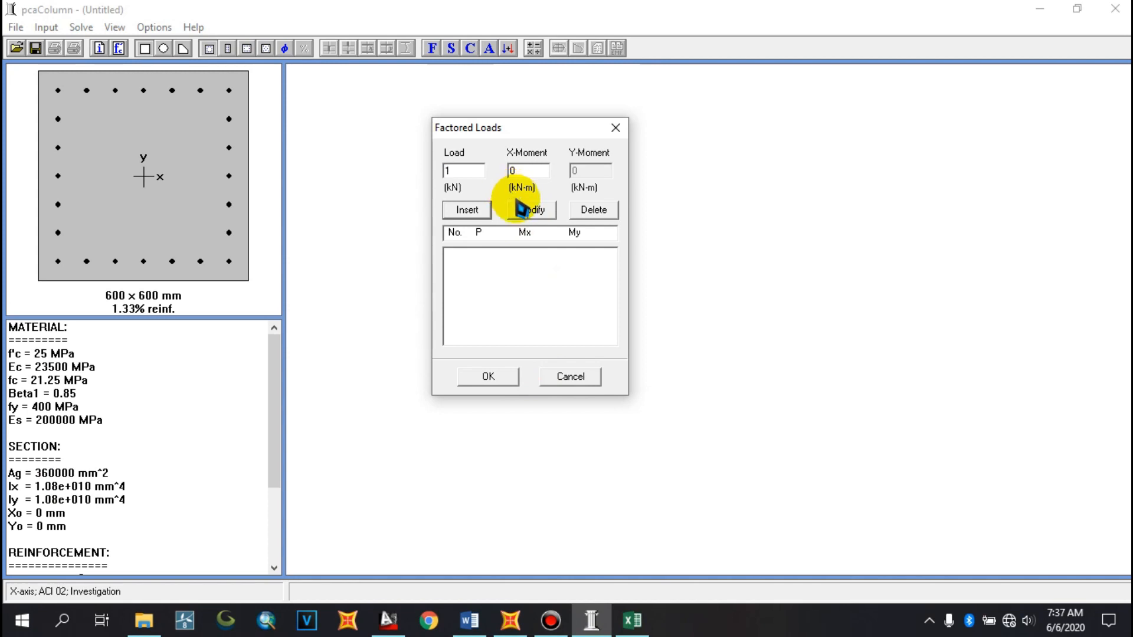
{"action": "type", "text": "1217"}
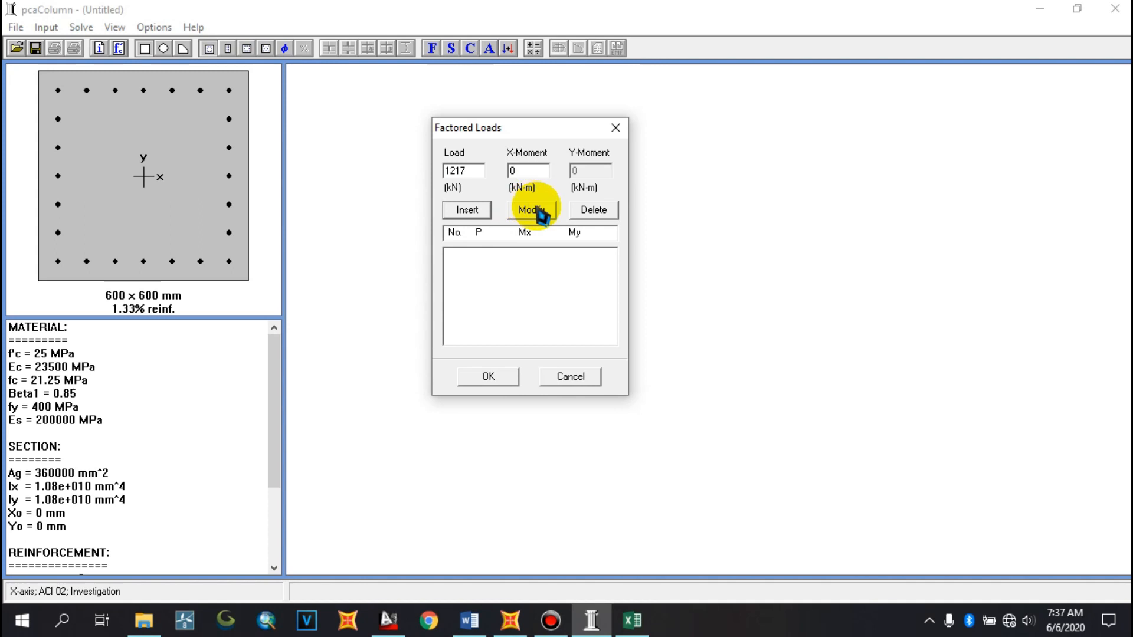
Set the X-moment to 305 kN-m, insert the load case, and confirm the Factored Loads dialog
{"action": "left_click", "coordinate": [513, 172]}
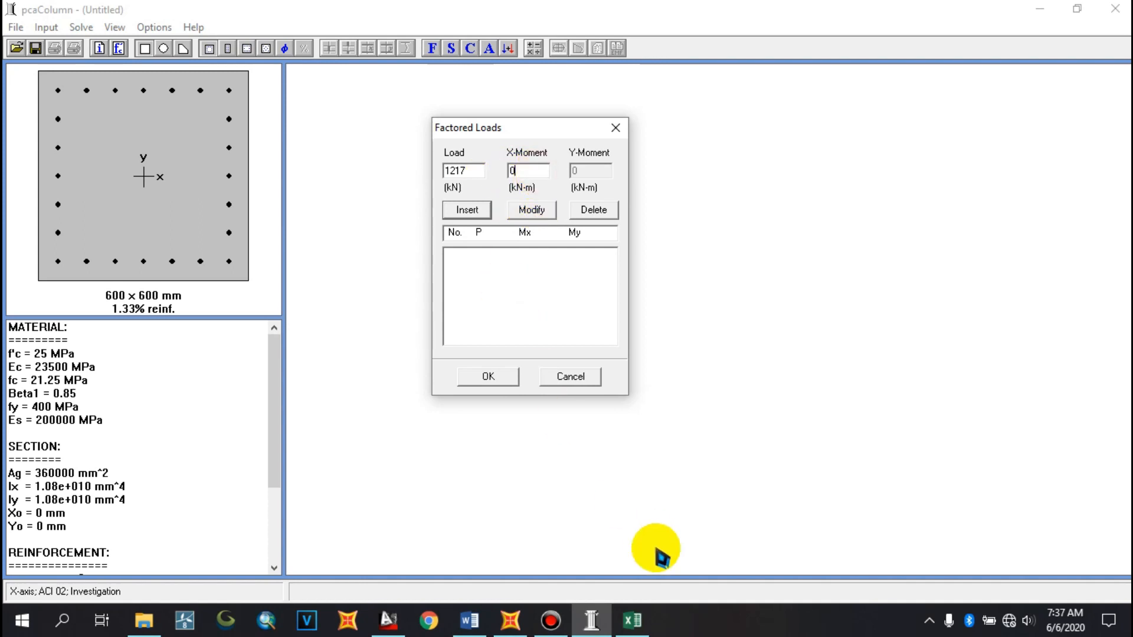
{"action": "left_click", "coordinate": [632, 620]}
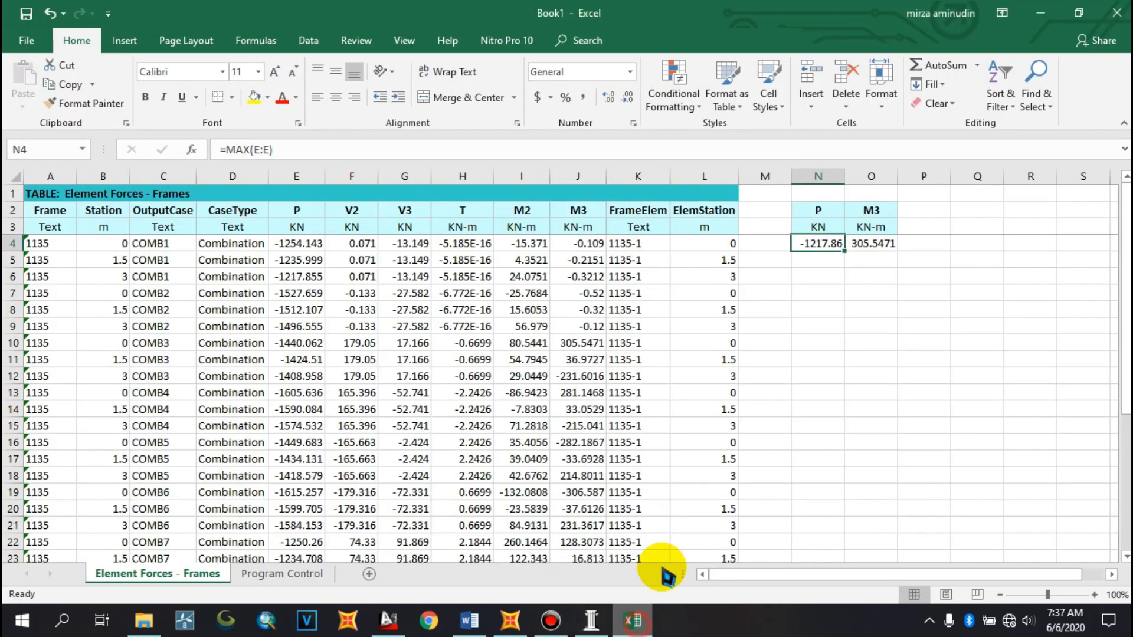
{"action": "left_click", "coordinate": [873, 243]}
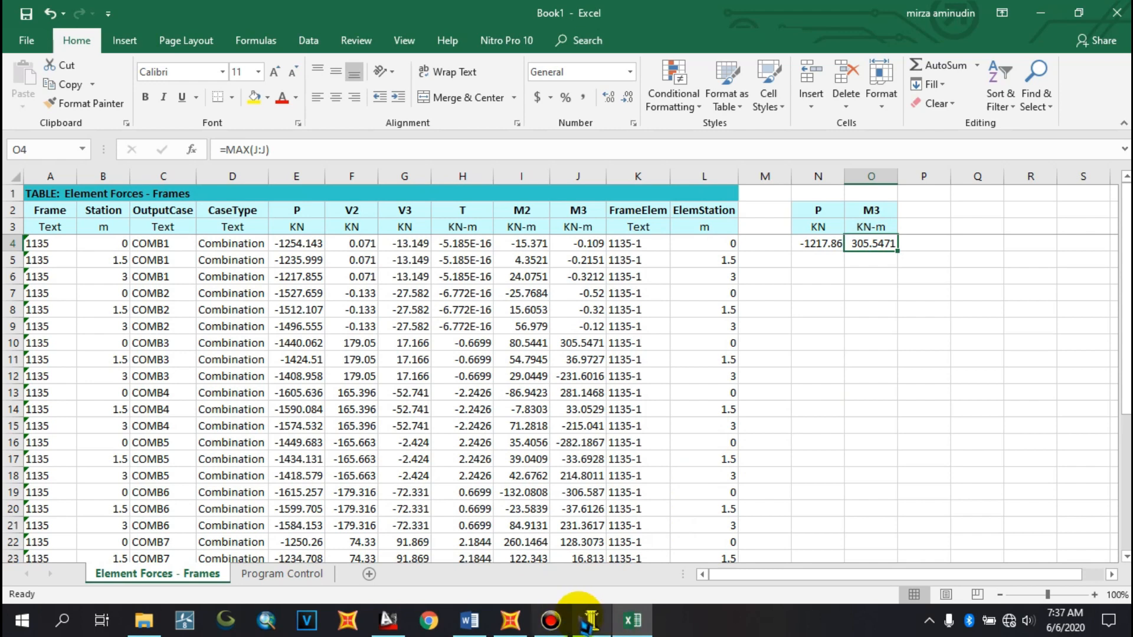
{"action": "left_click", "coordinate": [590, 619]}
{"action": "key", "text": "BackSpace"}
{"action": "type", "text": "305"}
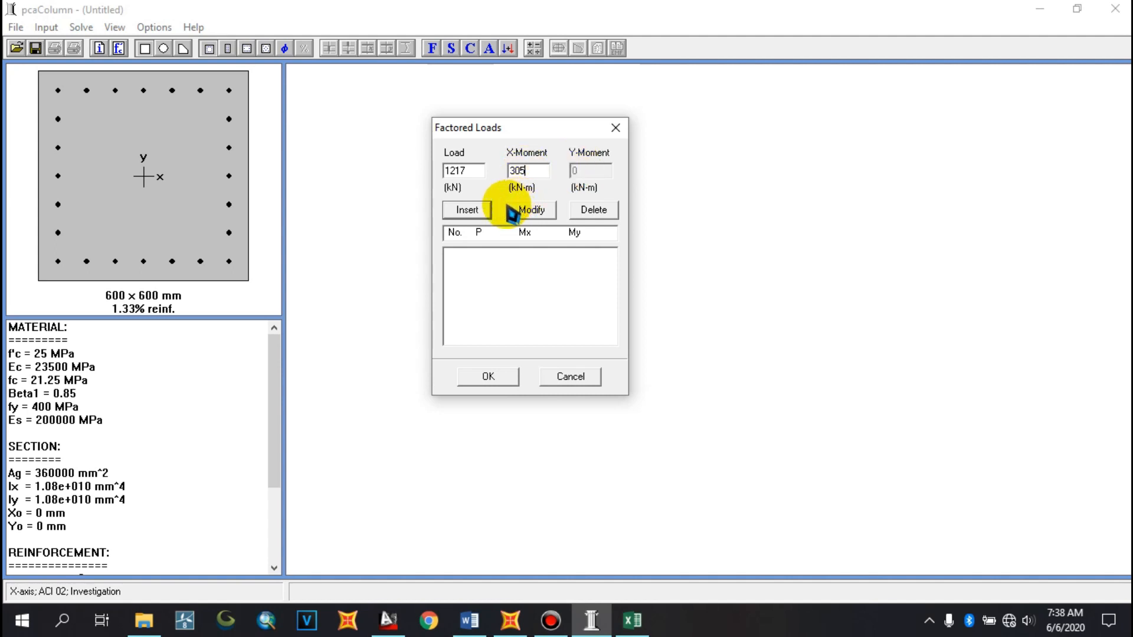
{"action": "left_click", "coordinate": [475, 212]}
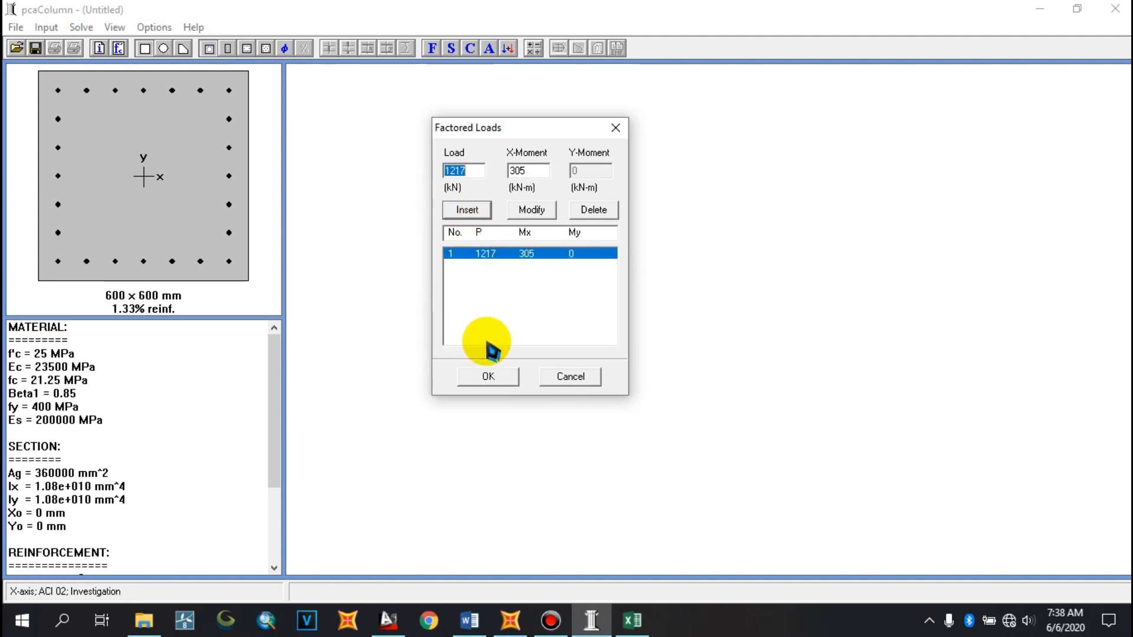
{"action": "left_click", "coordinate": [490, 380]}
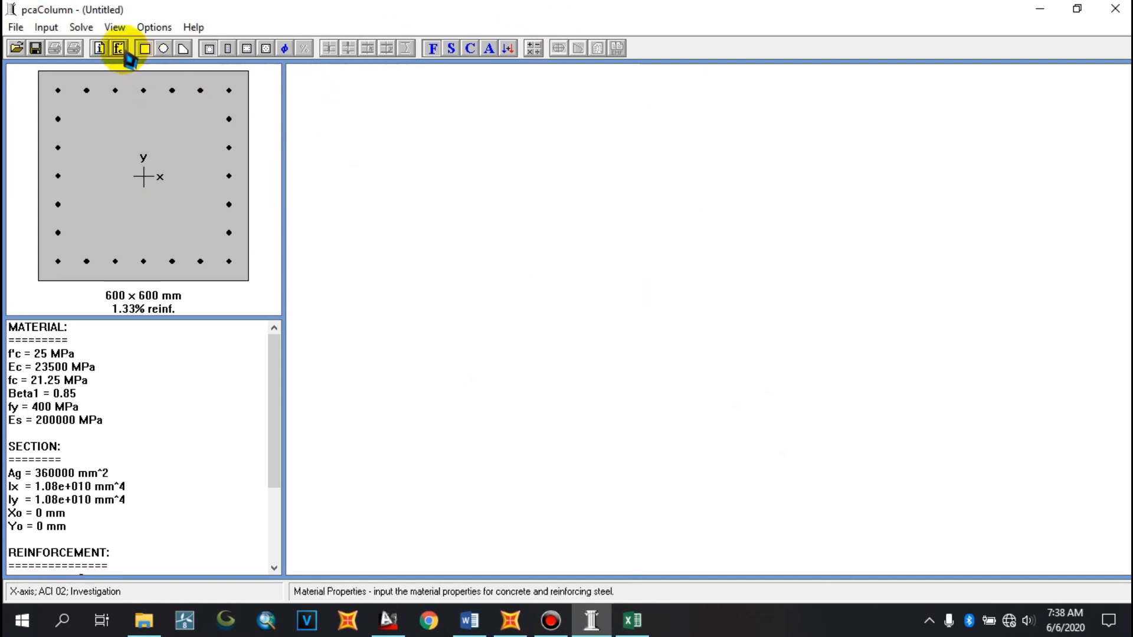
Execute the solver to generate the column's interaction diagram
{"action": "left_click", "coordinate": [92, 33]}
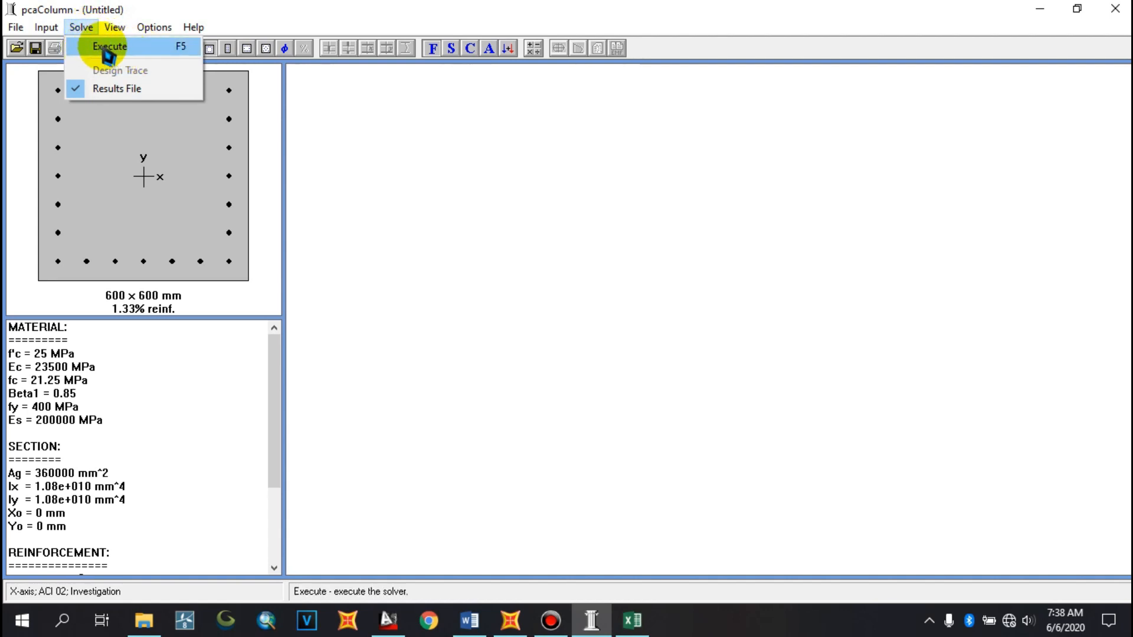
{"action": "left_click", "coordinate": [109, 52]}
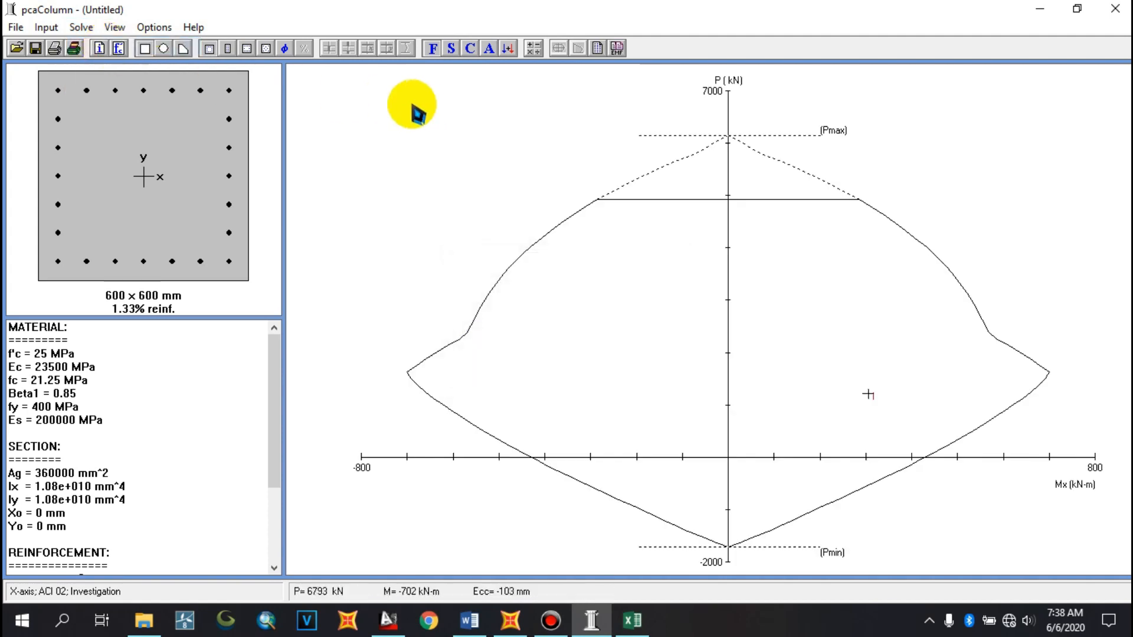